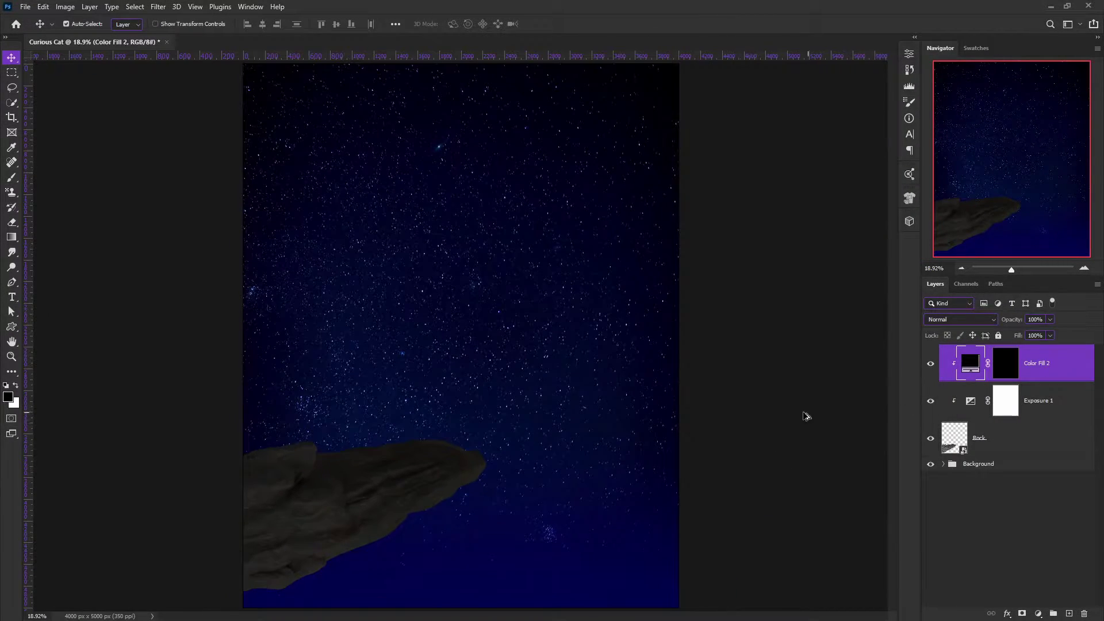
Step: Fill the Color Fill 2 mask with white
key(i)
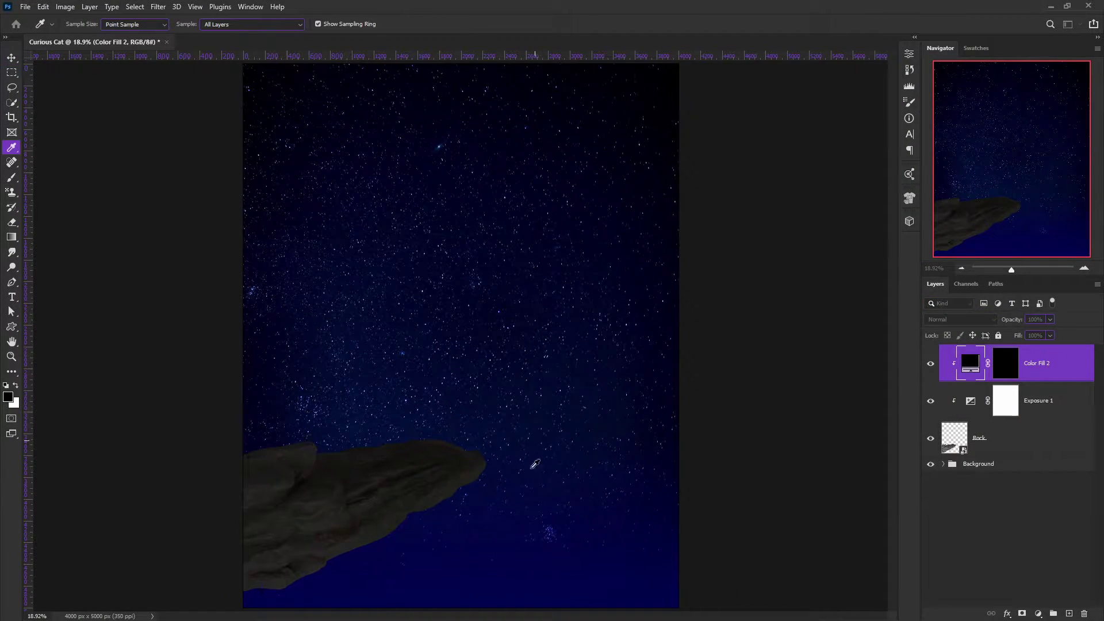
key(v)
key(x)
key(alt+BackSpace)
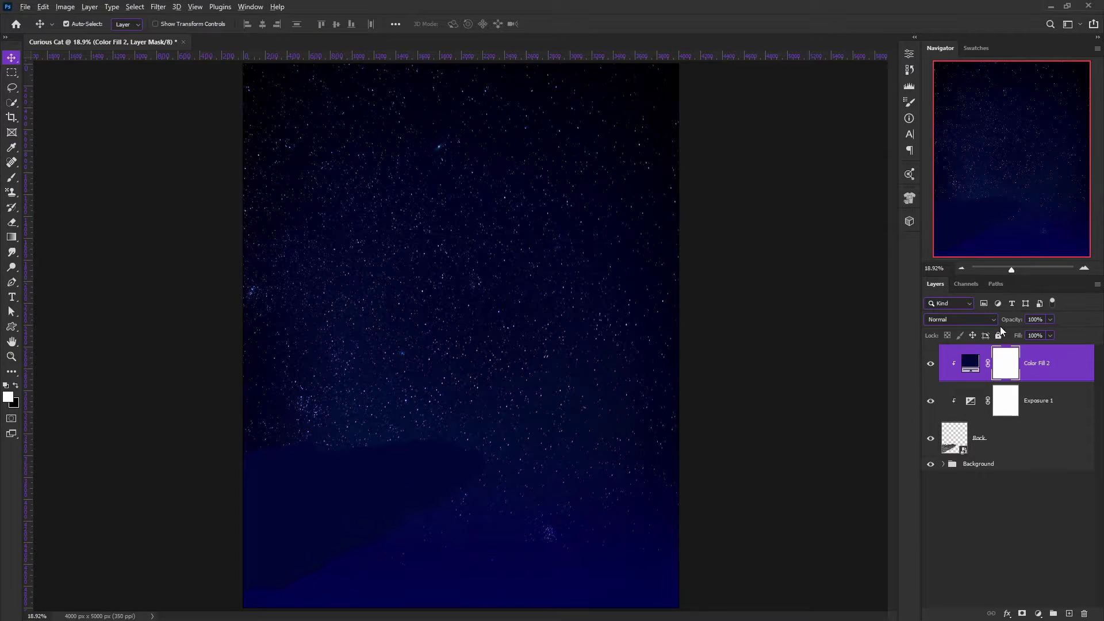
Step: Try Linear Dodge, Overlay and Soft Light blend modes at 34% opacity, then delete the fill
key(shift+alt+w)
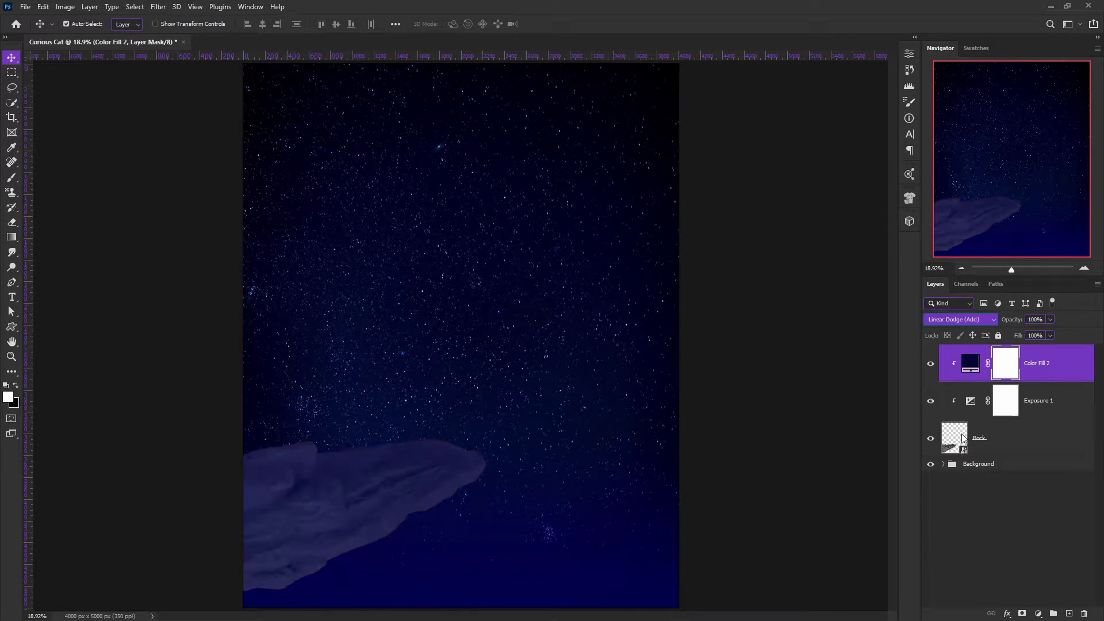
key(shift+alt+o)
key(shift+alt+v)
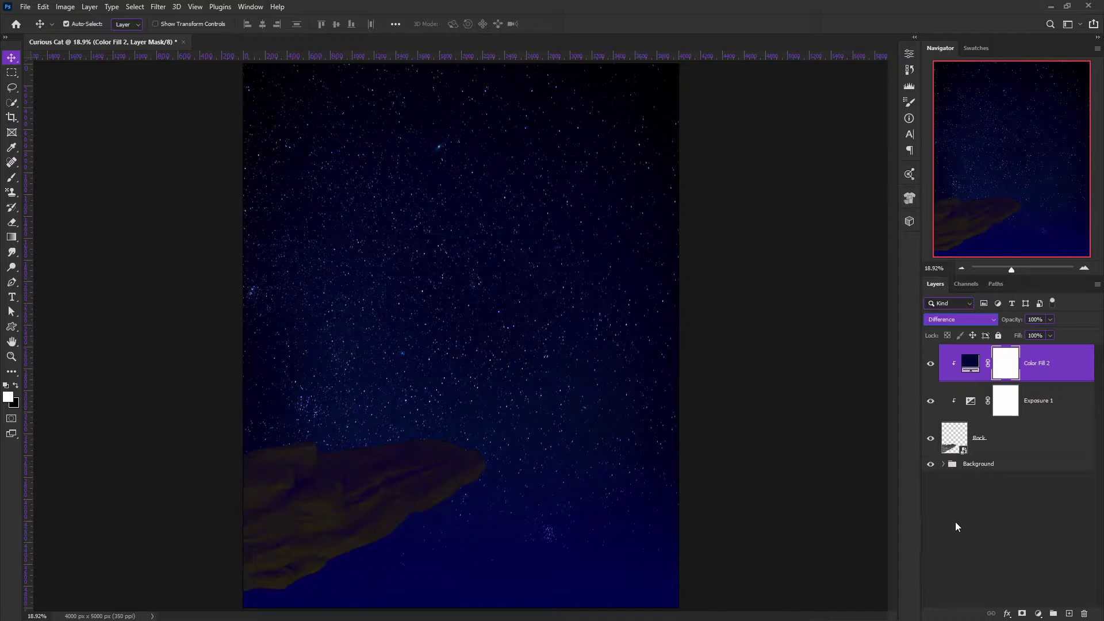
key(shift+alt+z)
key(shift+alt+f)
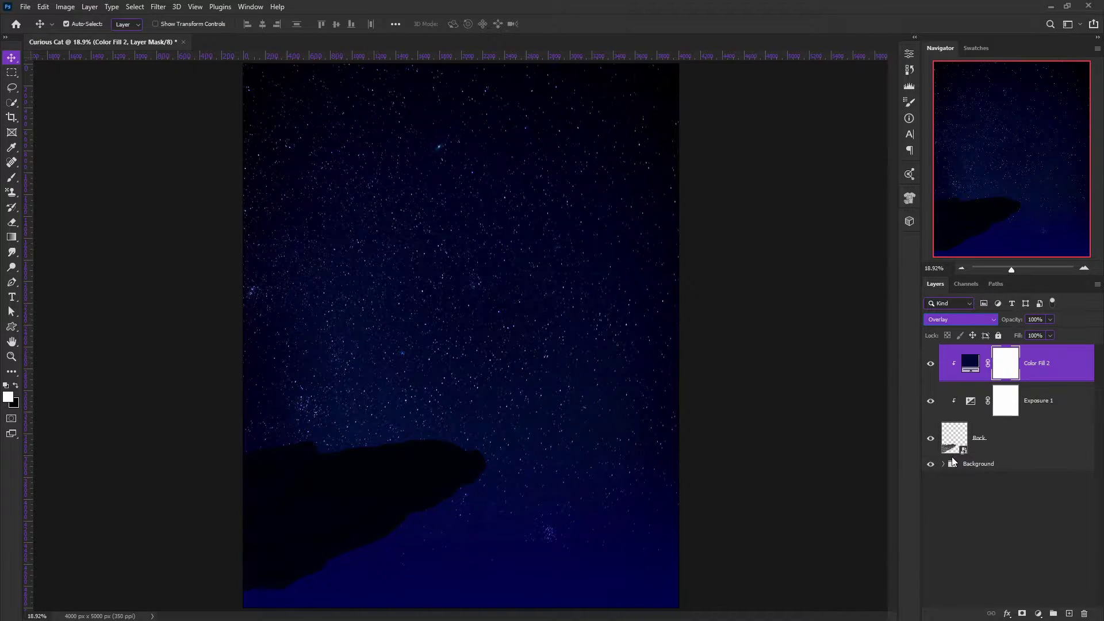
drag(1012, 319, 966, 326)
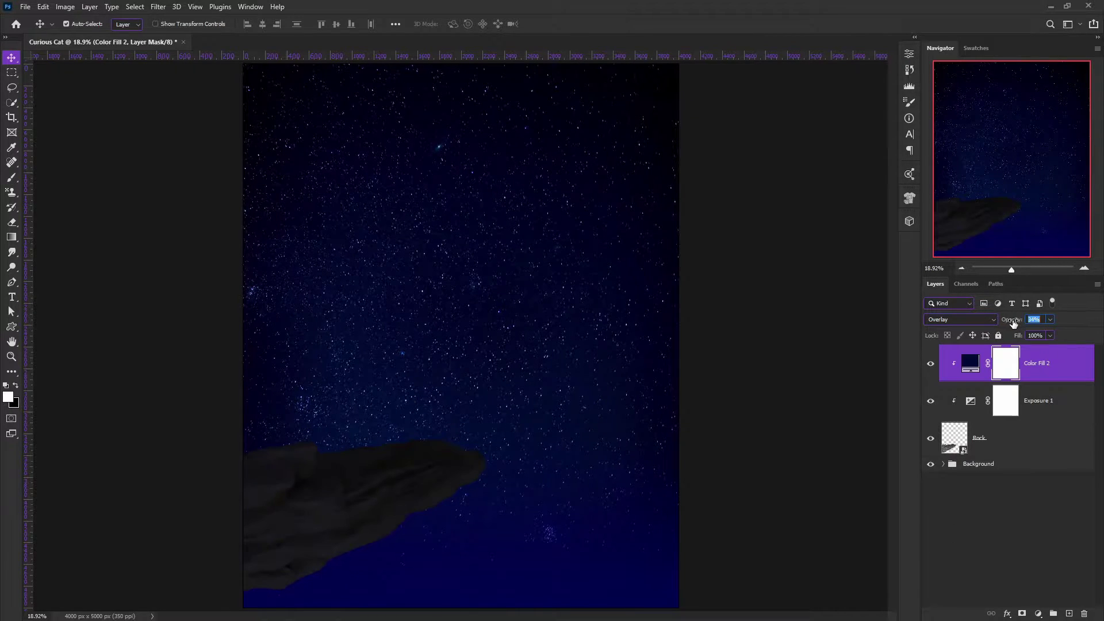
drag(966, 370, 1083, 612)
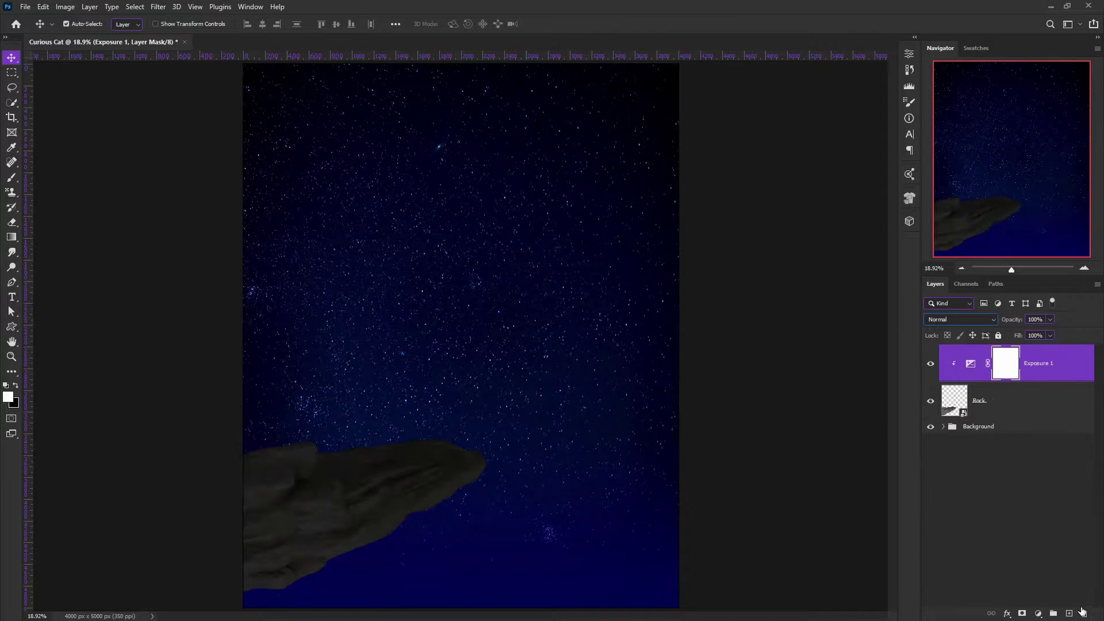
Step: Add a clipped Color Balance adjustment to the rock and save as Curious Cat.psd
key(ctrl+b)
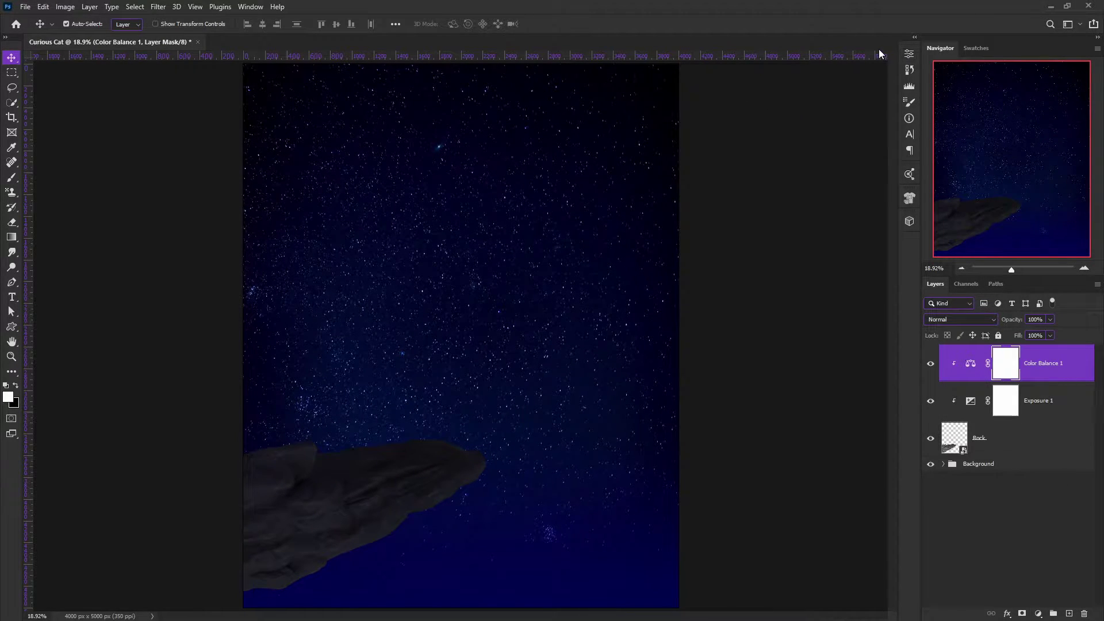
key(ctrl+s)
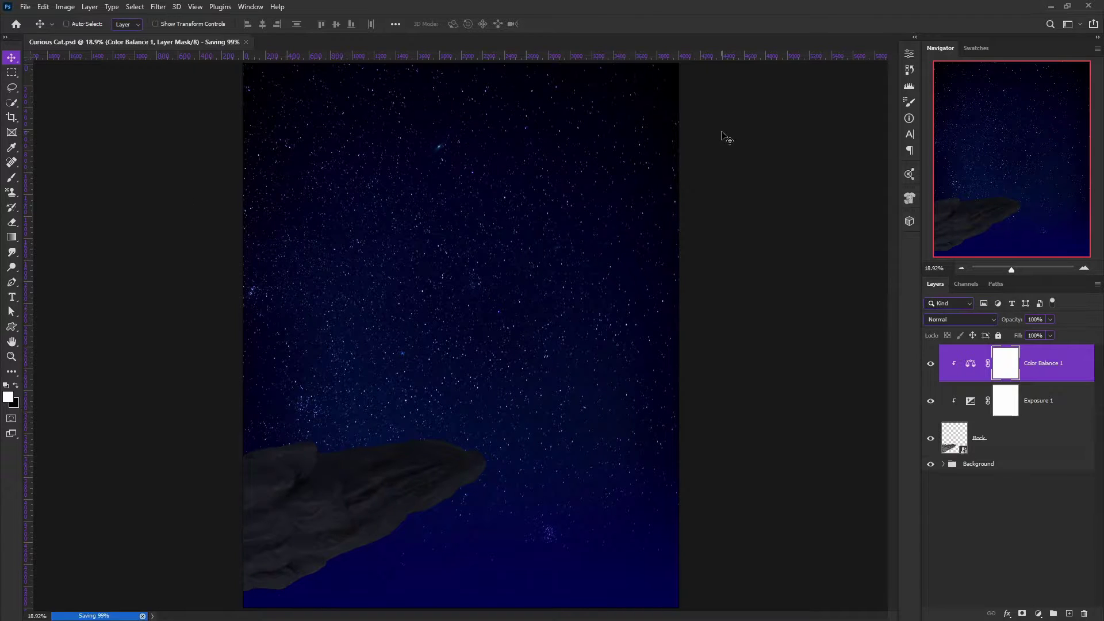
scroll(499, 287, down, 1)
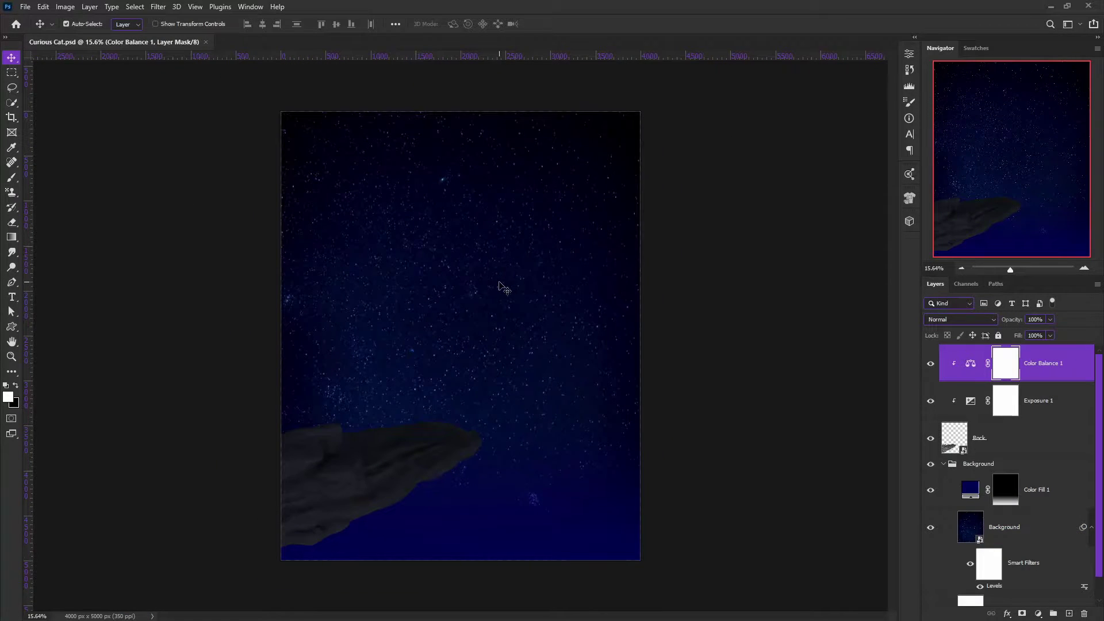
scroll(499, 287, up, 2)
Step: Target the Exposure 1 layer mask with a brush set to 10% flow
click(1014, 435)
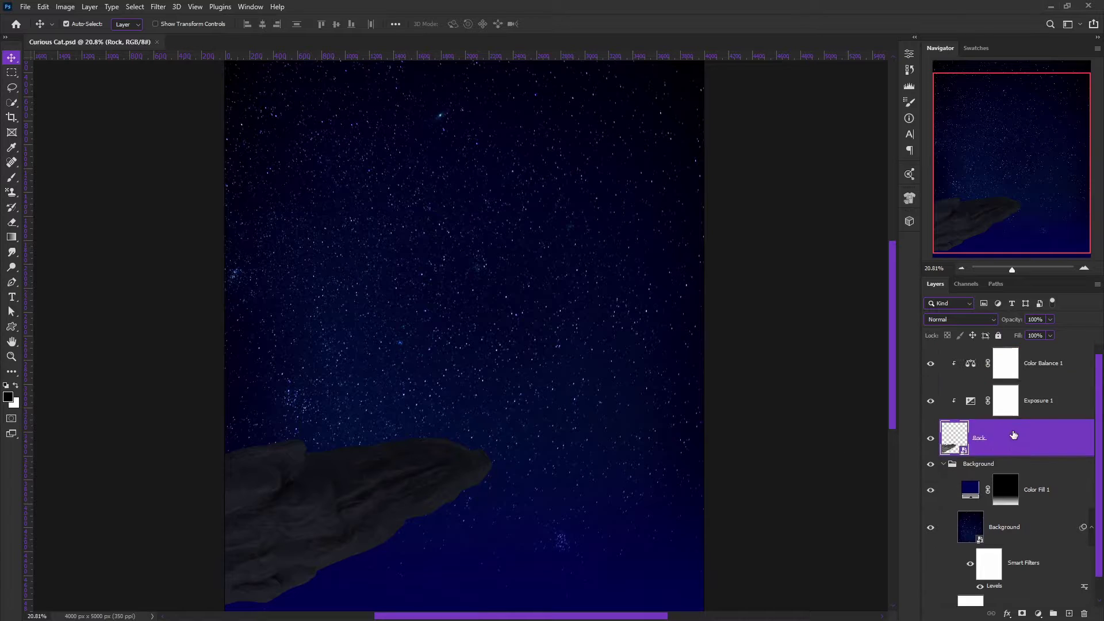
click(1005, 401)
key(b)
key(x)
scroll(308, 93, up, 2)
drag(302, 25, 264, 38)
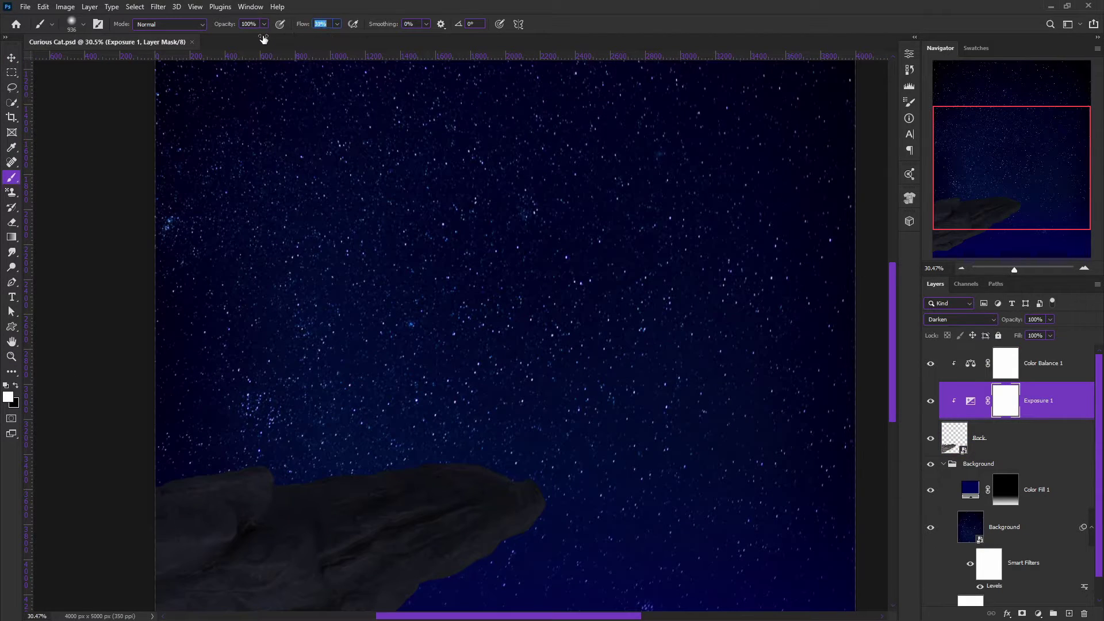
text(10)
key(Return)
scroll(494, 432, up, 3)
Step: Paint black and white strokes into the Exposure 1 mask to vary the rock's shading
key(bracketleft)
key(bracketleft)
key(bracketleft)
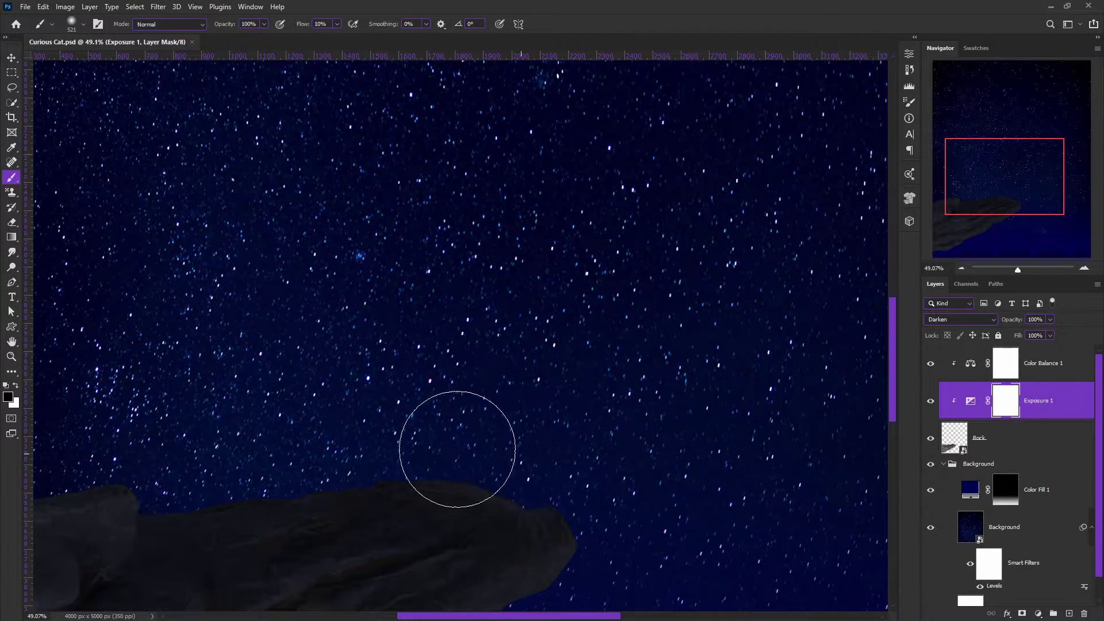
key(x)
drag(336, 442, 547, 321)
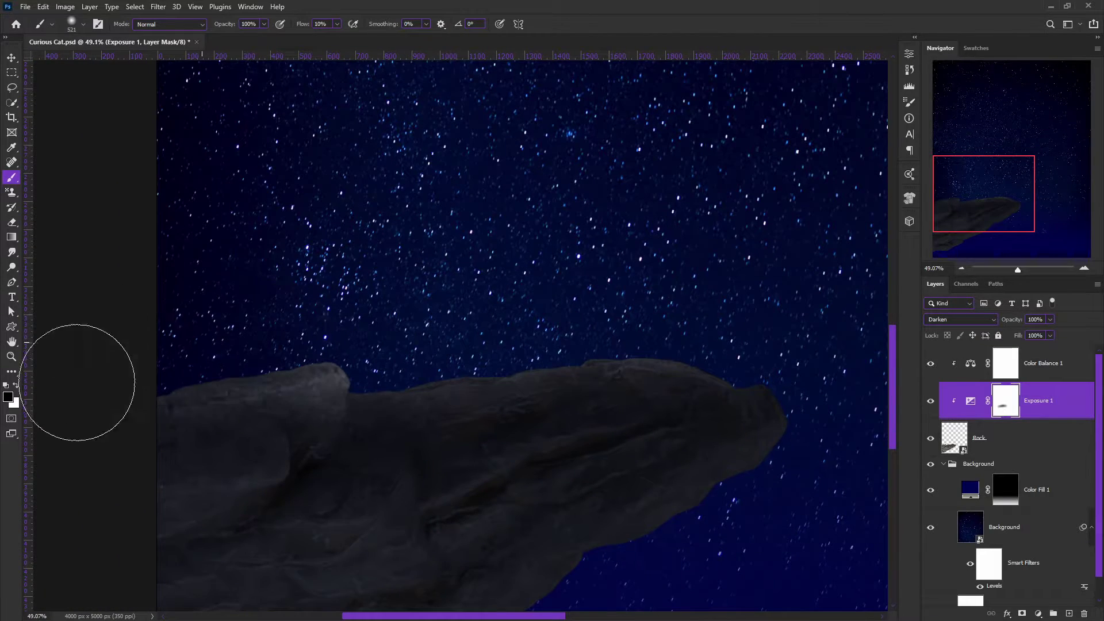
mouse_move(81, 386)
mouse_down()
mouse_move(727, 336)
mouse_move(560, 186)
mouse_up()
key(x)
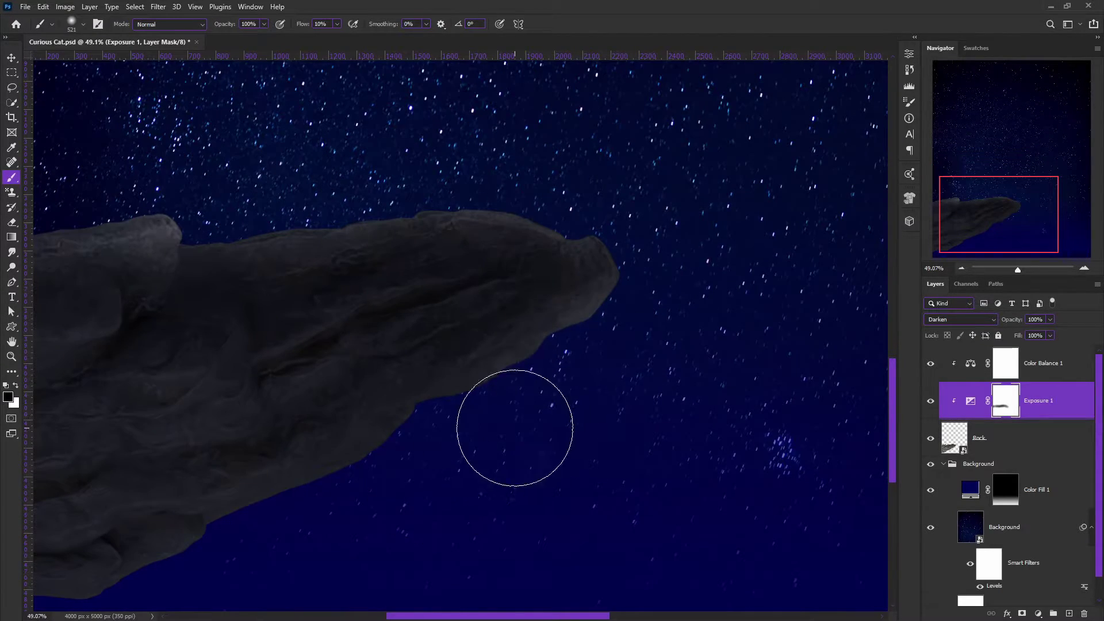
key(x)
scroll(340, 459, down, 5)
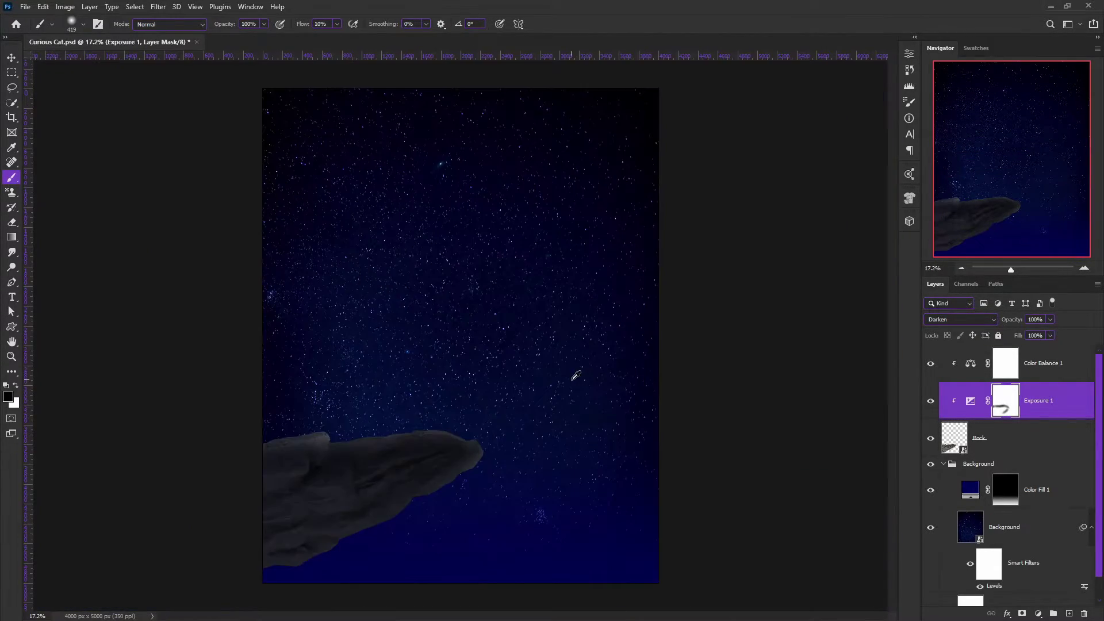
scroll(330, 455, up, 1)
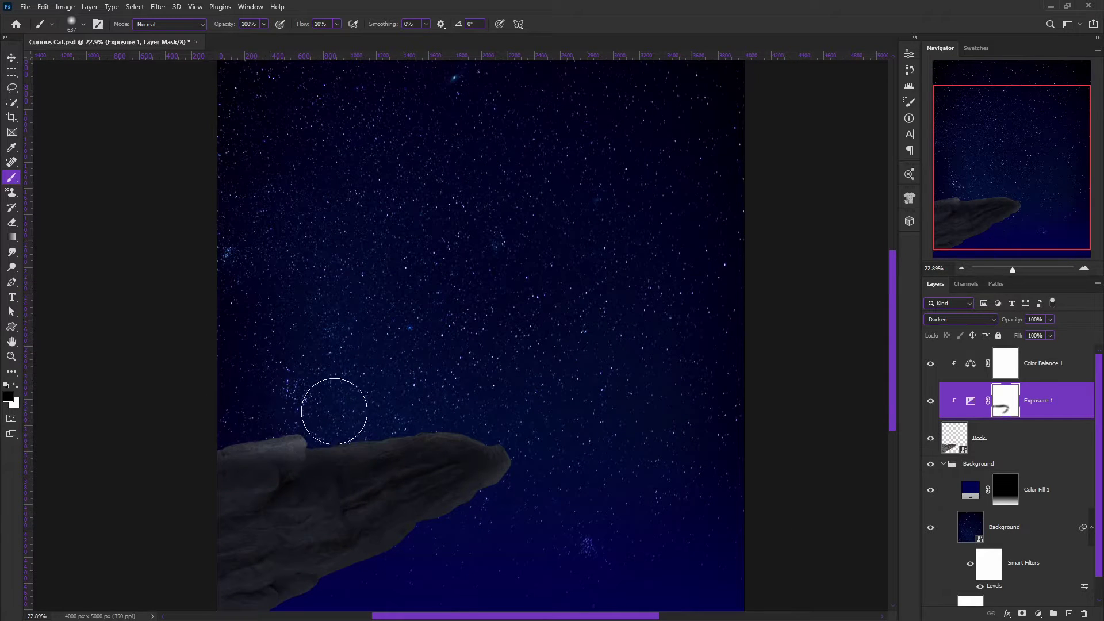
key(x)
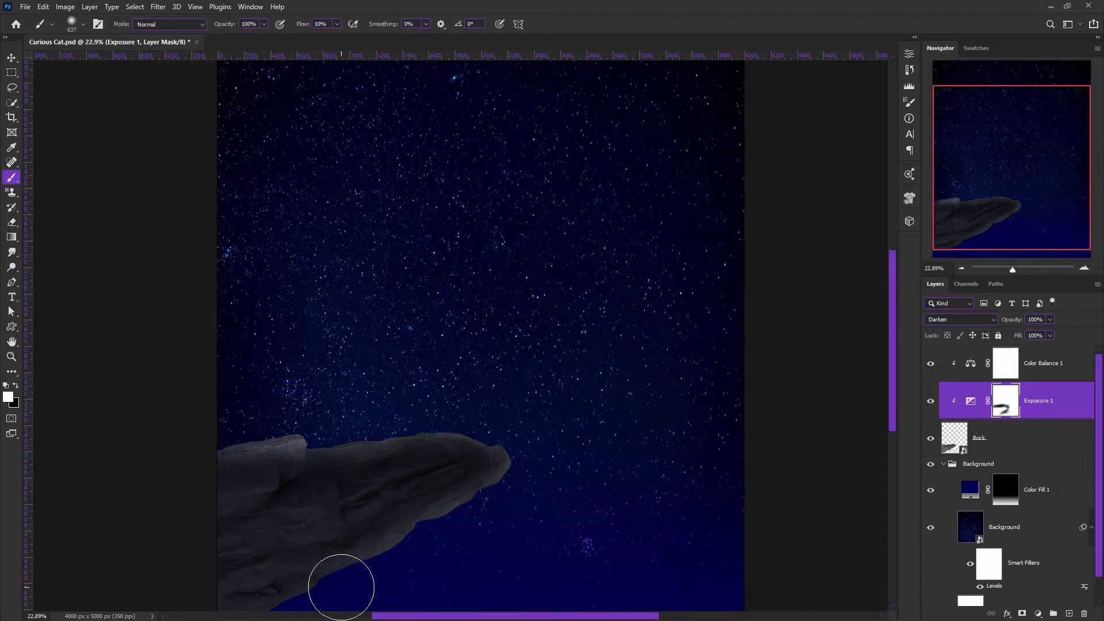
key(x)
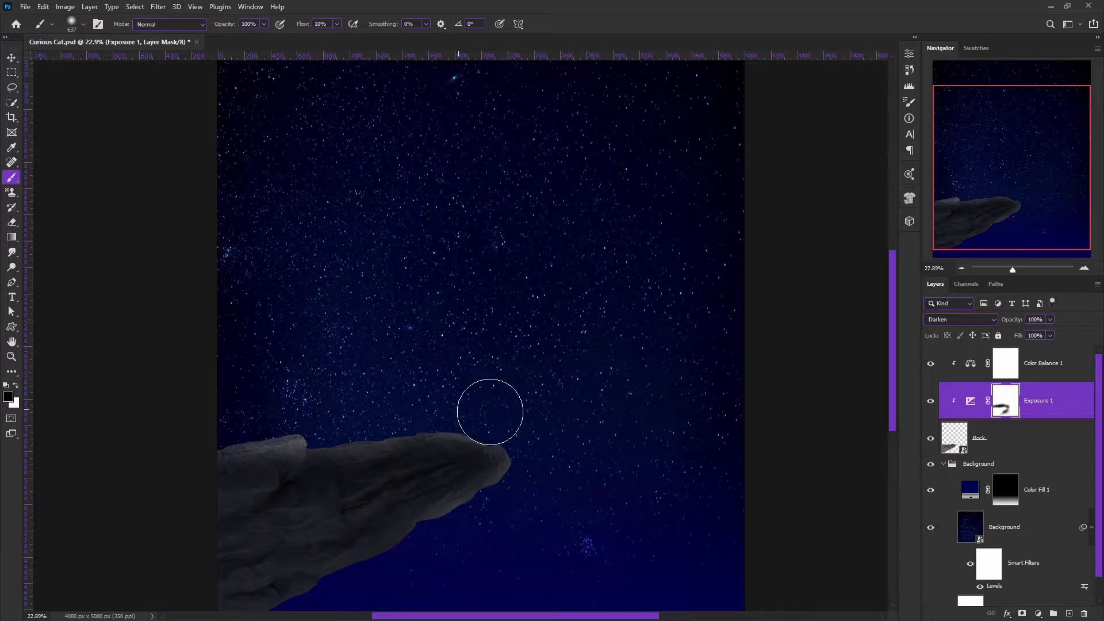
scroll(612, 407, down, 2)
key(x)
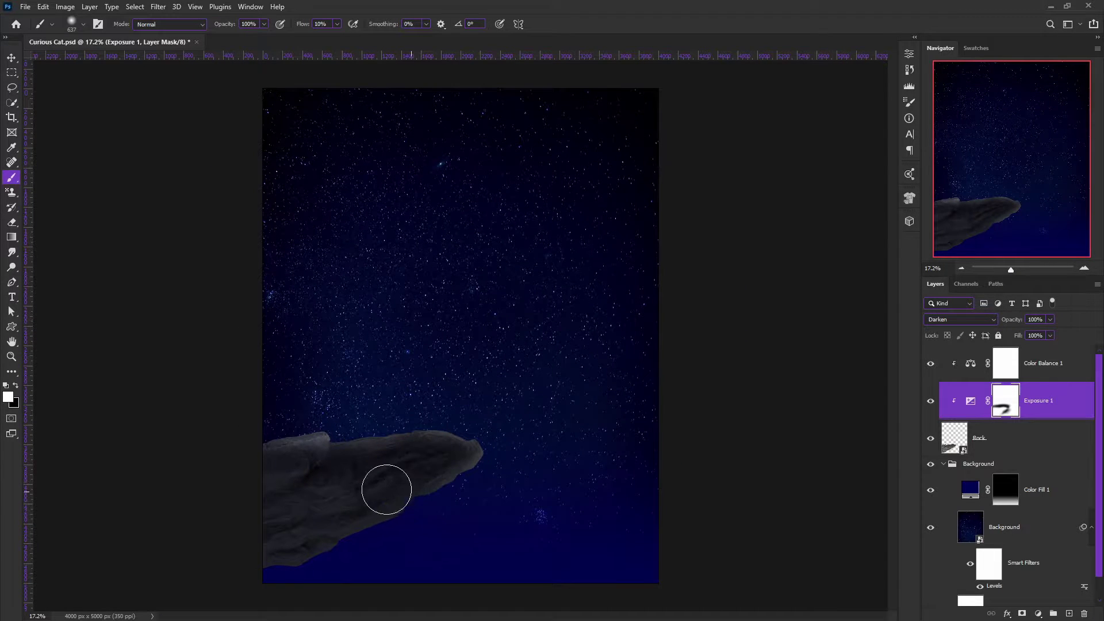
key(x)
drag(1010, 269, 1012, 270)
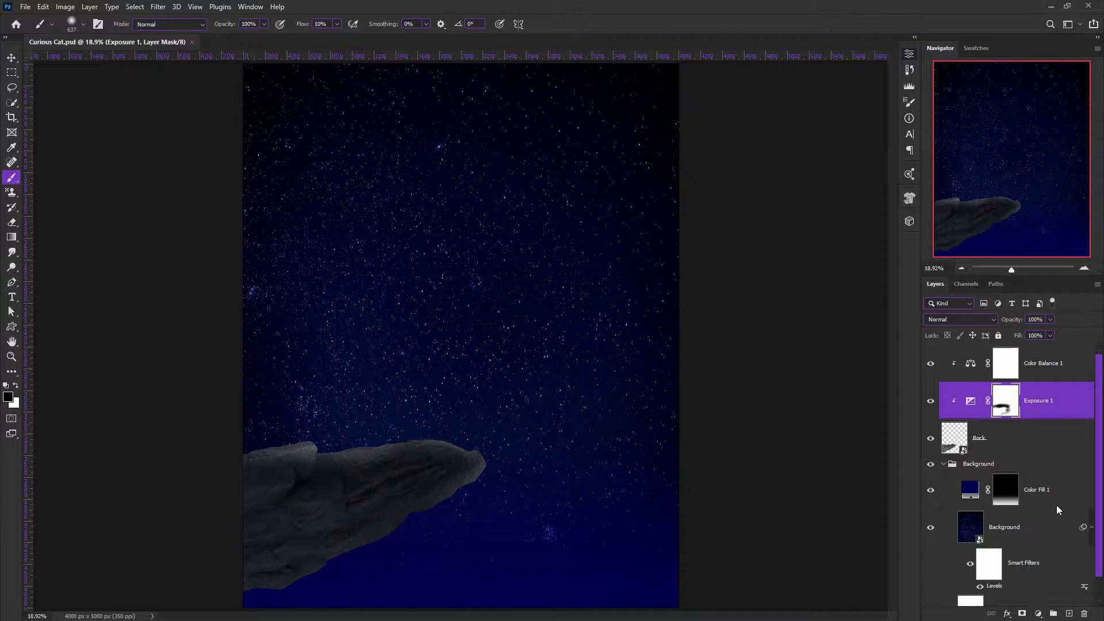
key(ctrl+u)
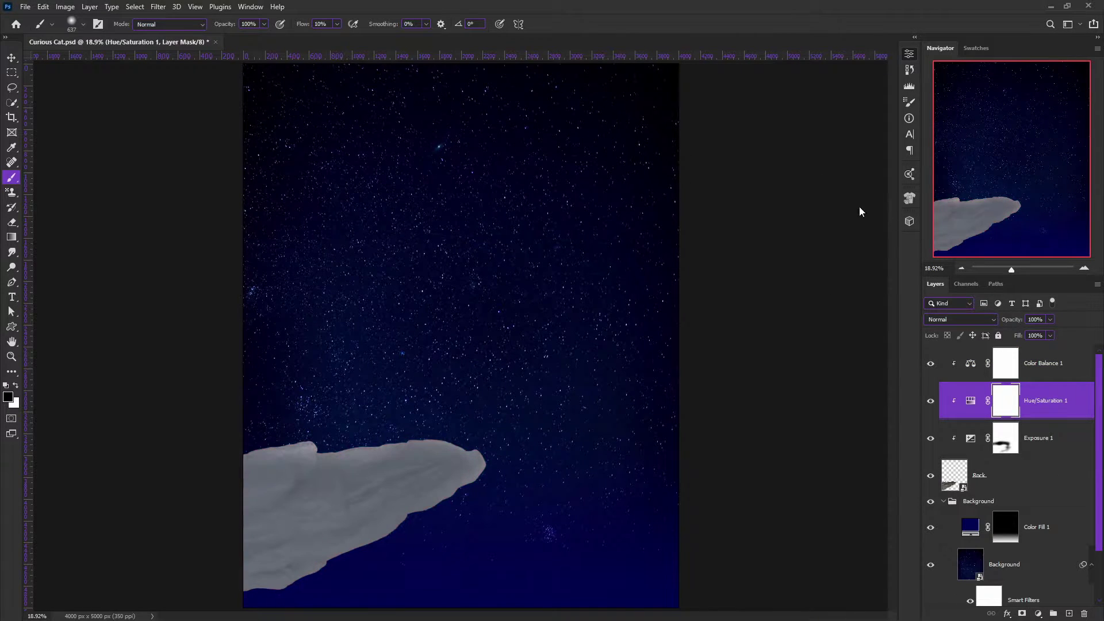
Step: Invert the Hue/Saturation mask and paint white along the rock's top edge and tip
key(ctrl+i)
scroll(477, 442, up, 3)
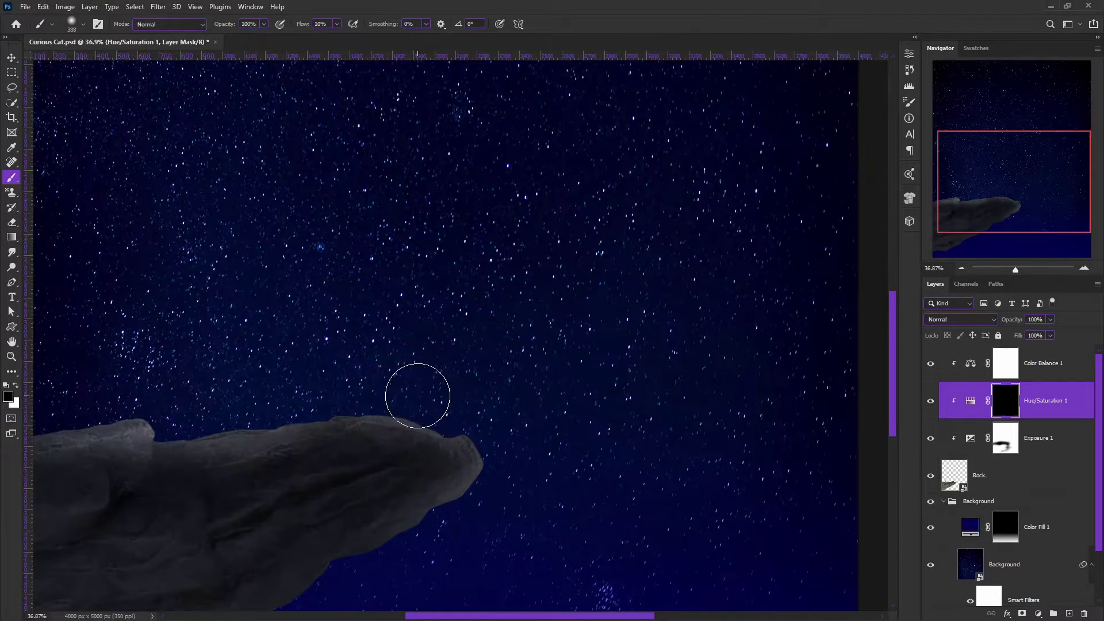
key(x)
drag(448, 382, 162, 409)
scroll(316, 390, left, 3)
drag(638, 431, 634, 503)
scroll(331, 418, down, 3)
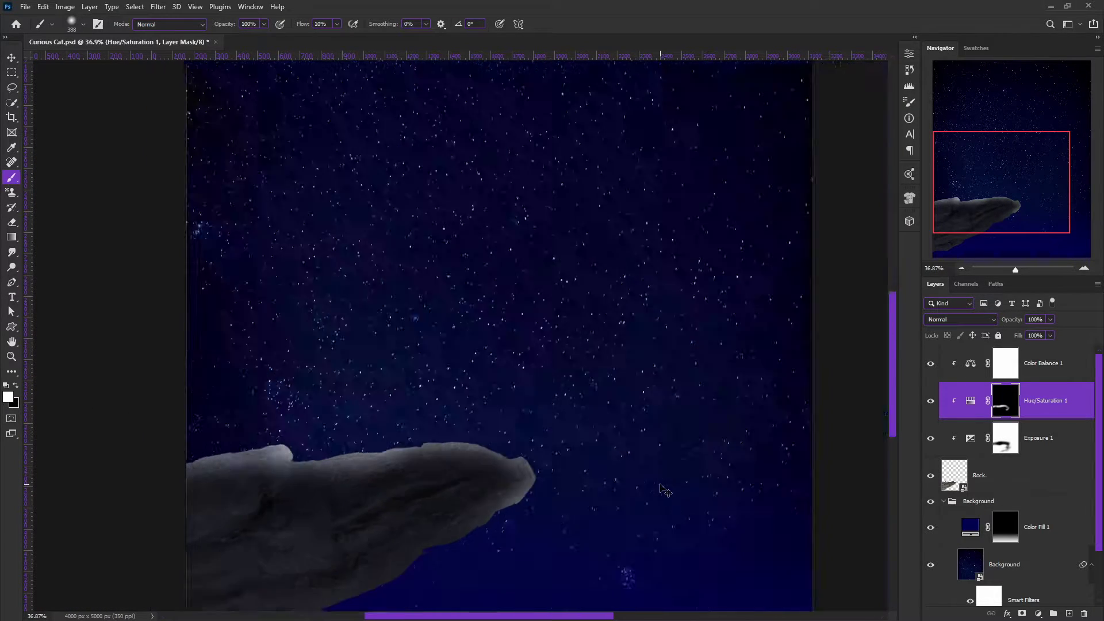
Step: Try a clone stroke on the rock, undo it, and return to a larger brush
key(x)
key(s)
drag(339, 495, 356, 492)
key(ctrl+z)
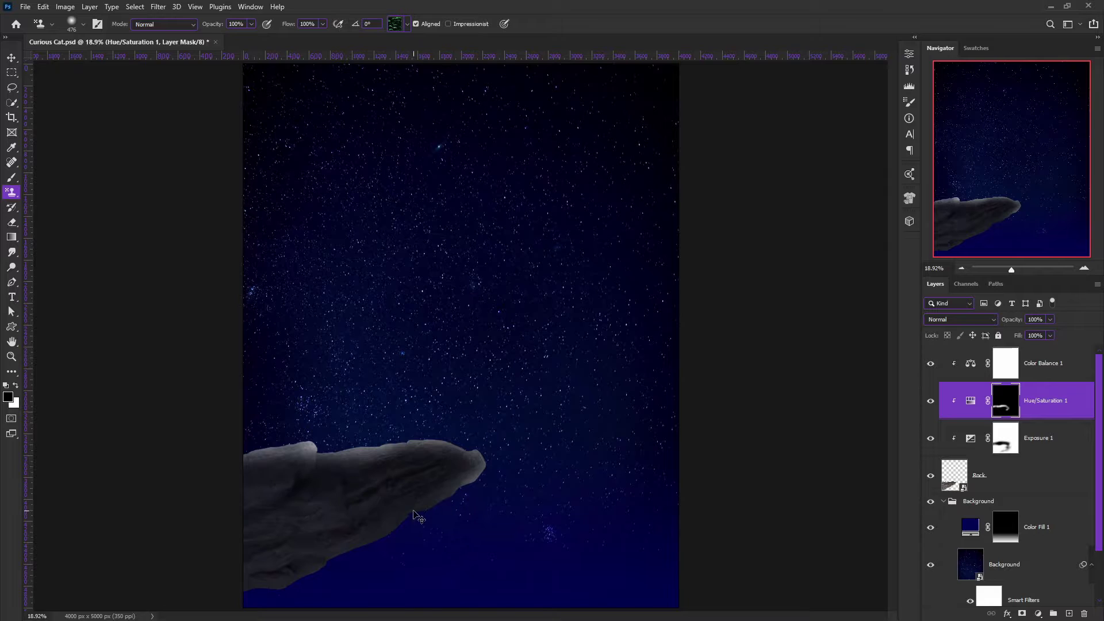
click(12, 177)
alt+right_click(321, 532)
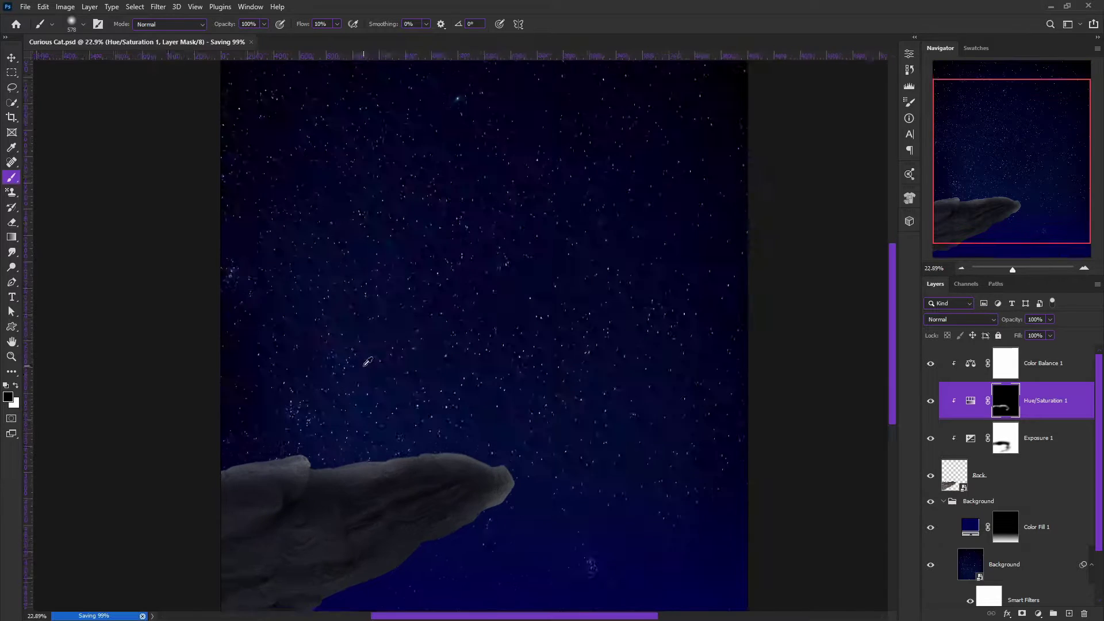
Step: Select the Color Balance 1 layer and scroll through the layer stack
scroll(602, 483, down, 2)
click(970, 368)
scroll(451, 377, up, 2)
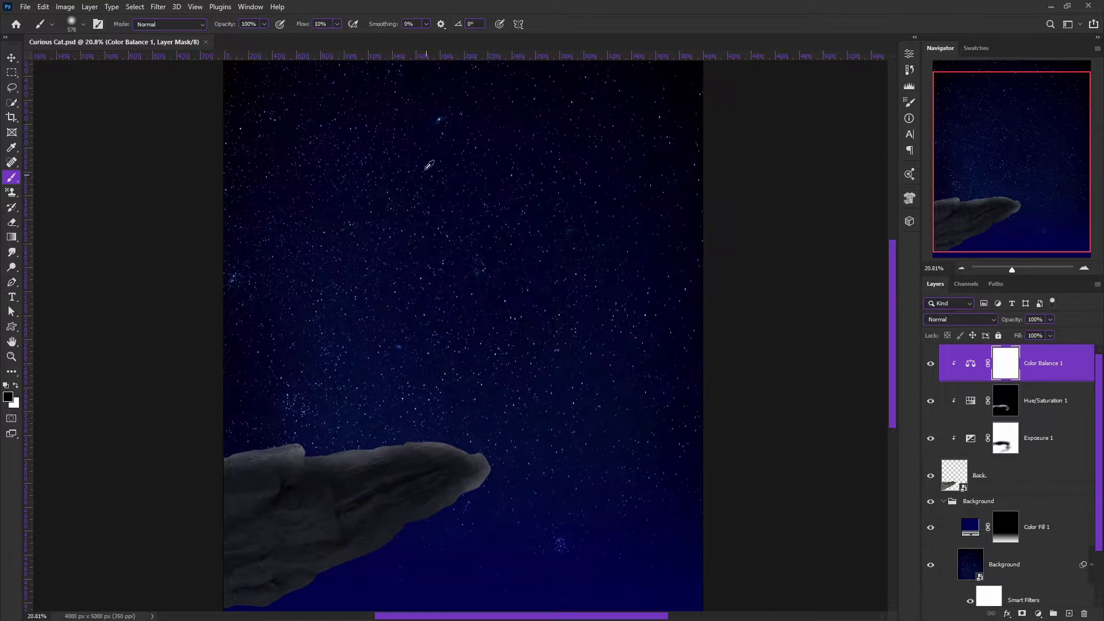
scroll(611, 362, down, 2)
scroll(567, 366, up, 1)
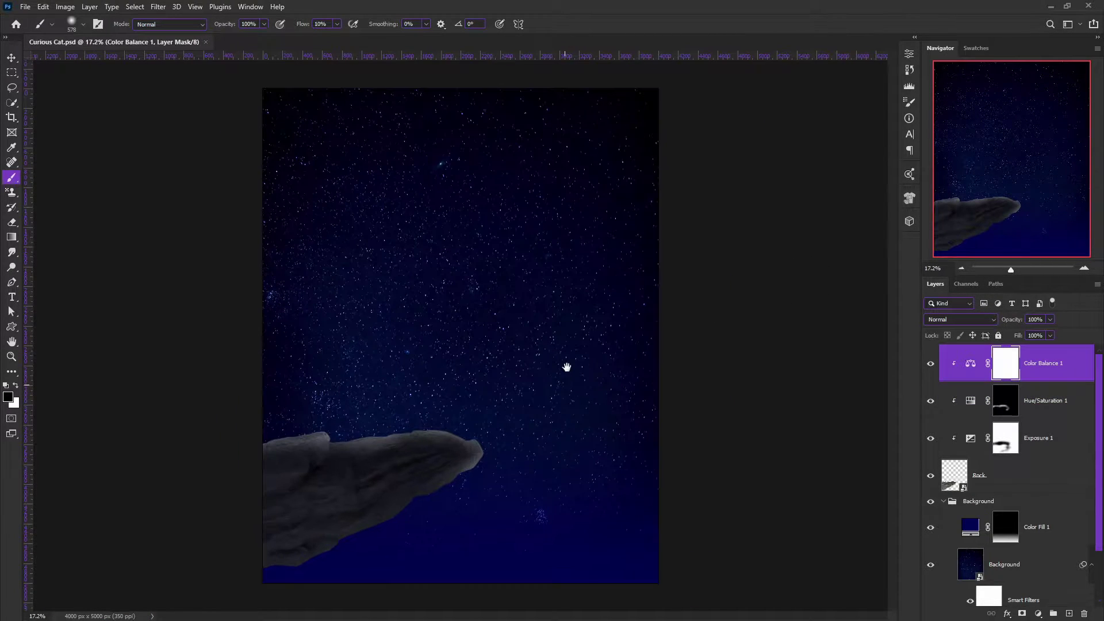
scroll(567, 367, up, 1)
scroll(526, 434, up, 1)
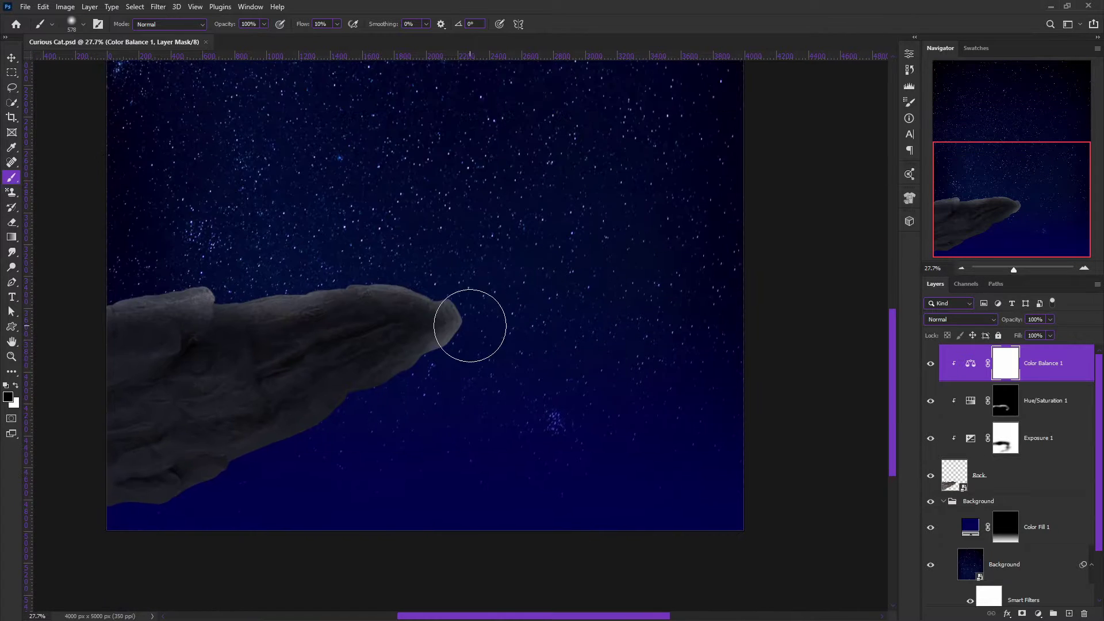
scroll(552, 357, down, 2)
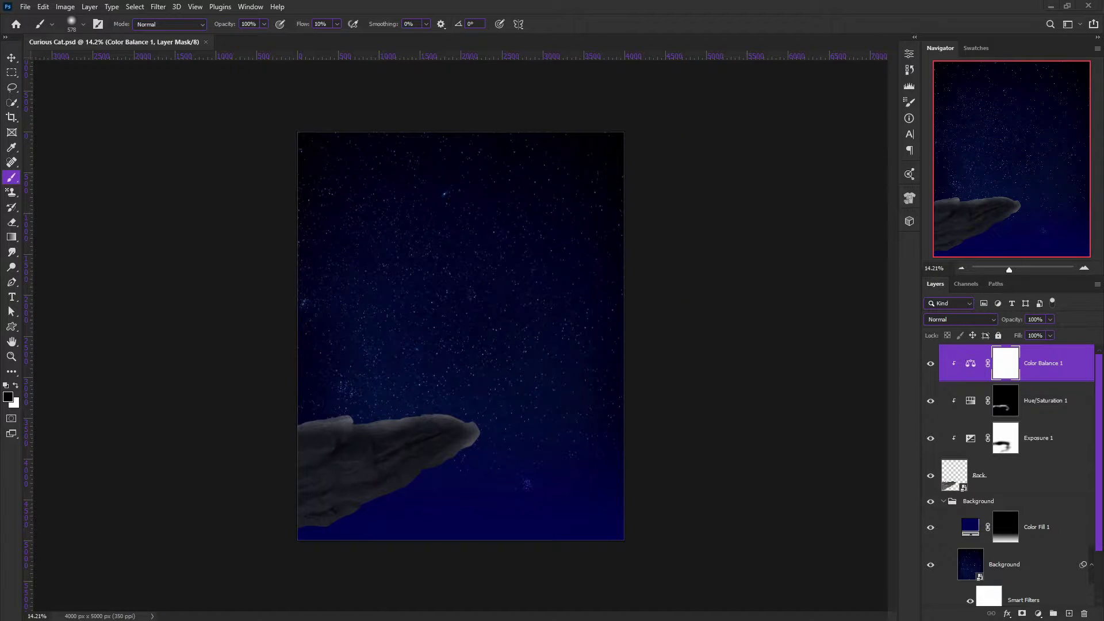
Step: Move the ocean water to the canvas bottom and below the Background layer
drag(523, 483, 566, 616)
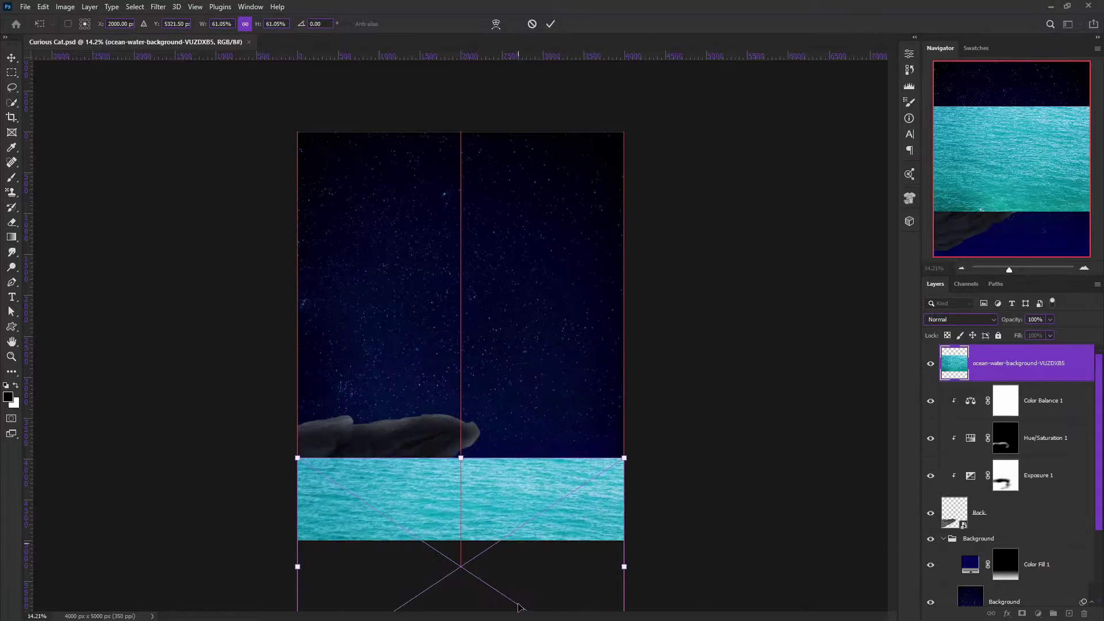
key(Return)
mouse_move(1017, 363)
mouse_down()
mouse_move(1017, 457)
mouse_move(1042, 548)
mouse_move(1034, 486)
mouse_up()
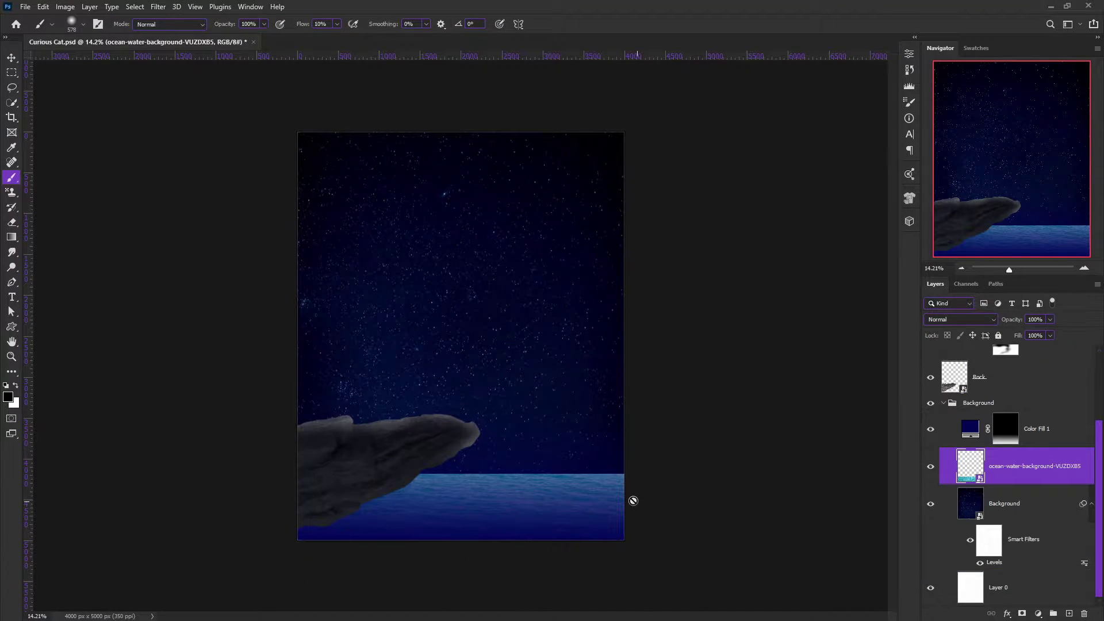
drag(972, 519, 977, 568)
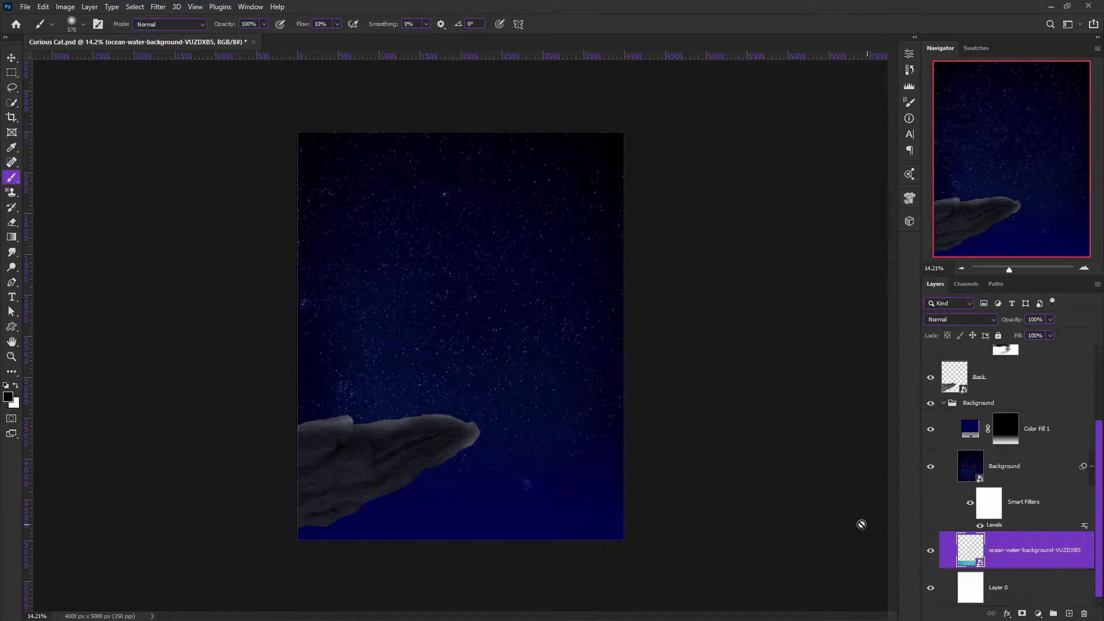
Step: Add a mask to the Background layer and reveal ocean along the canvas bottom
key(ctrl+0)
scroll(600, 343, up, 1)
scroll(601, 343, down, 3)
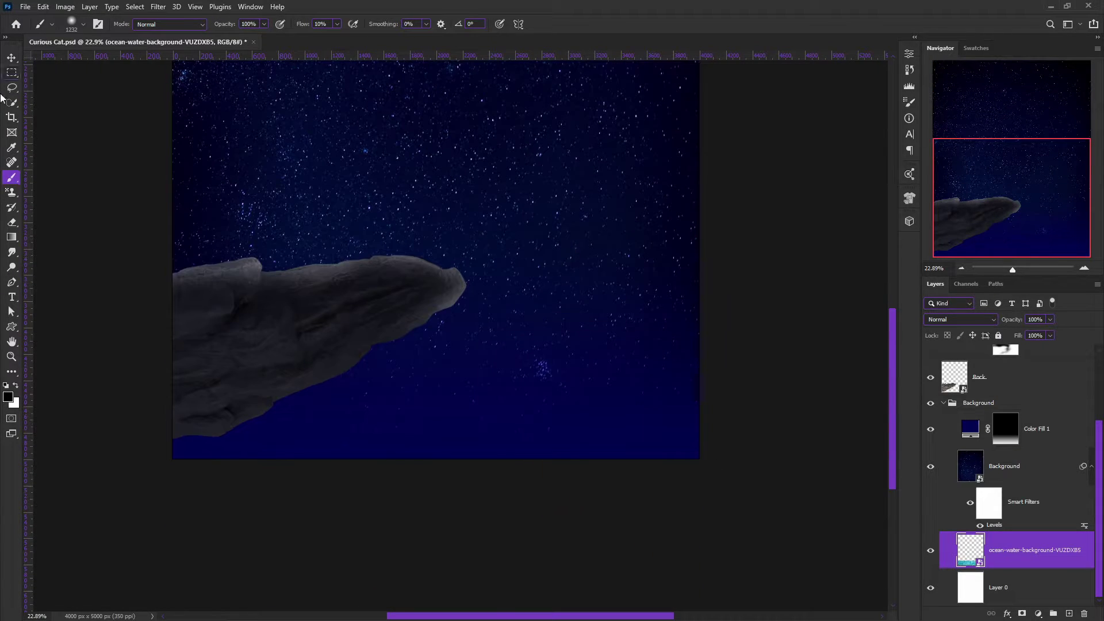
click(1012, 443)
click(1006, 466)
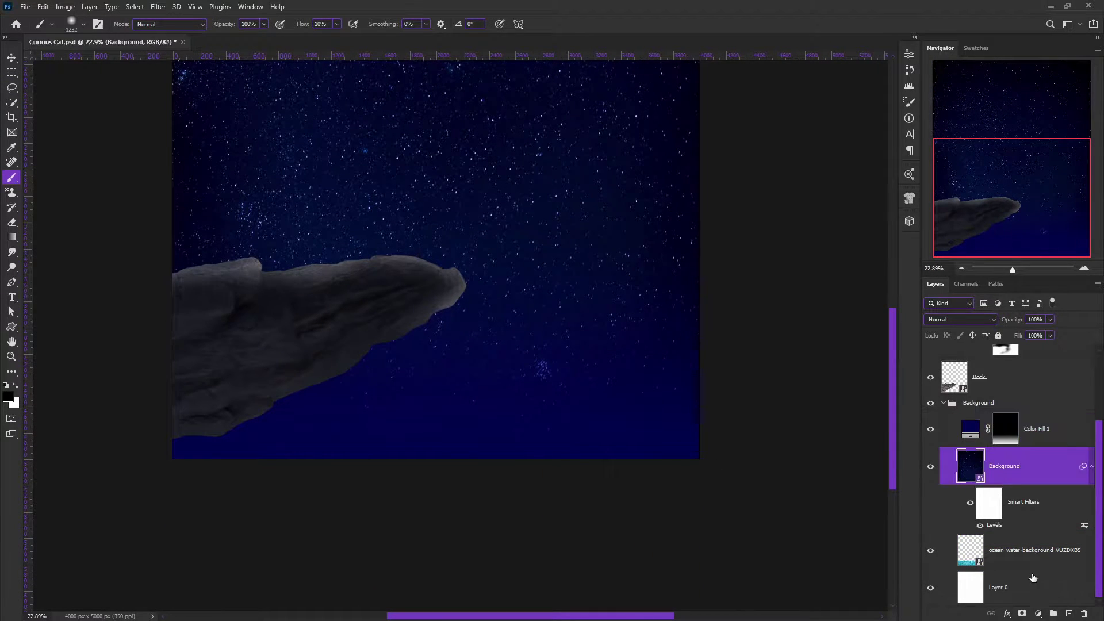
click(1021, 613)
mouse_move(600, 437)
mouse_down()
mouse_move(506, 437)
mouse_move(617, 419)
mouse_move(370, 439)
mouse_move(515, 430)
mouse_up()
mouse_move(620, 425)
mouse_down()
mouse_move(481, 448)
mouse_move(347, 438)
mouse_move(537, 438)
mouse_up()
Step: Delete the Color Fill 1 layer and the Background layer's mask
key(ctrl+0)
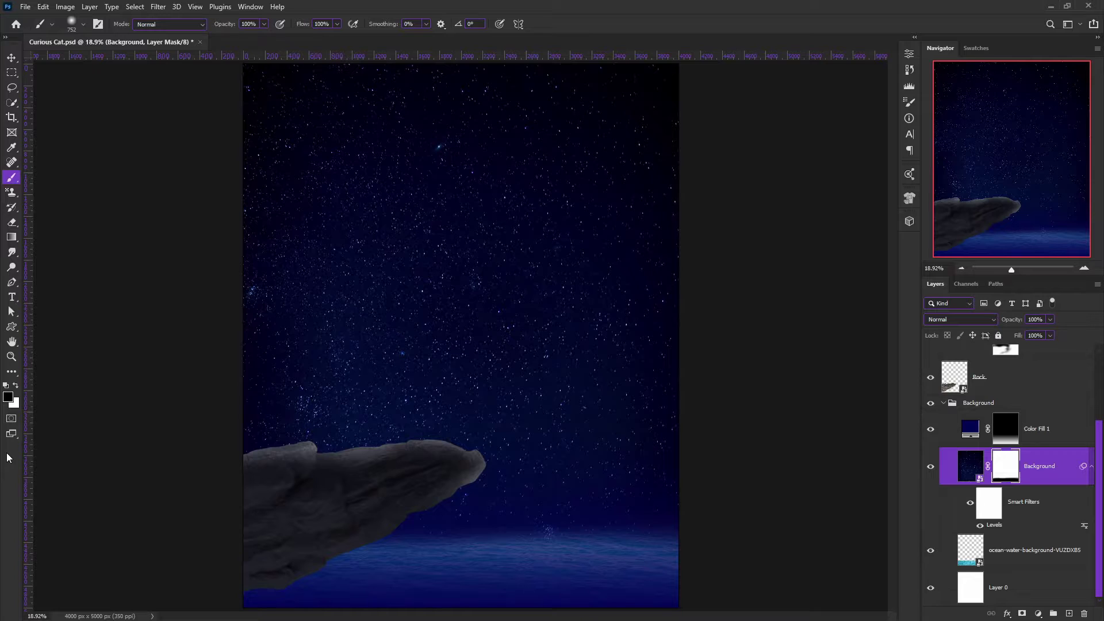
key(alt+bracketright)
key(Delete)
scroll(572, 460, down, 2)
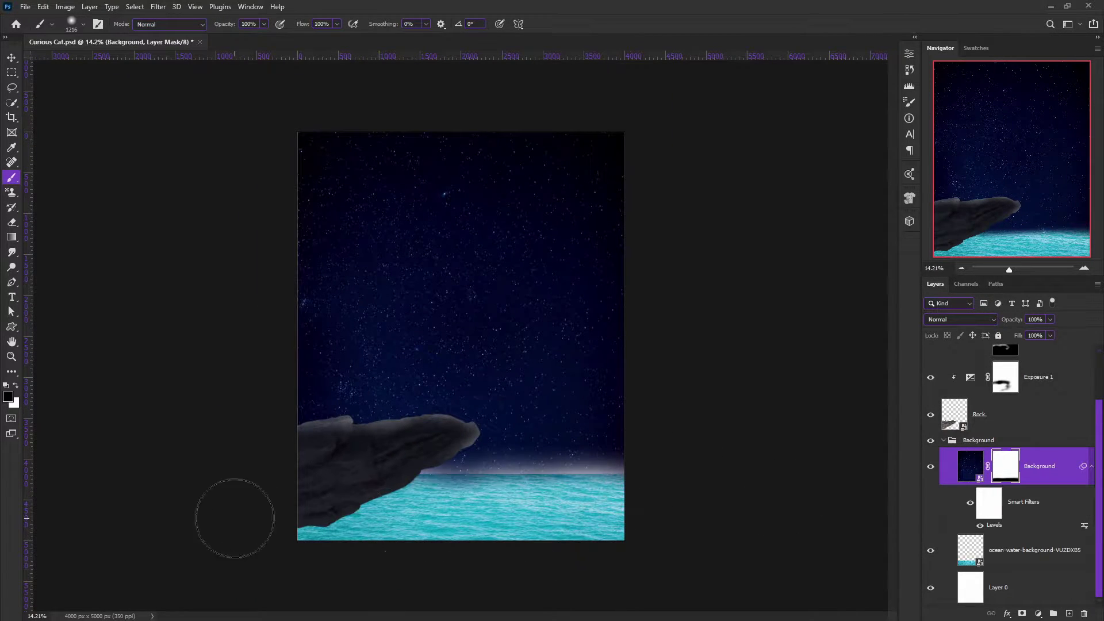
key(ctrl+z)
key(ctrl+shift+z)
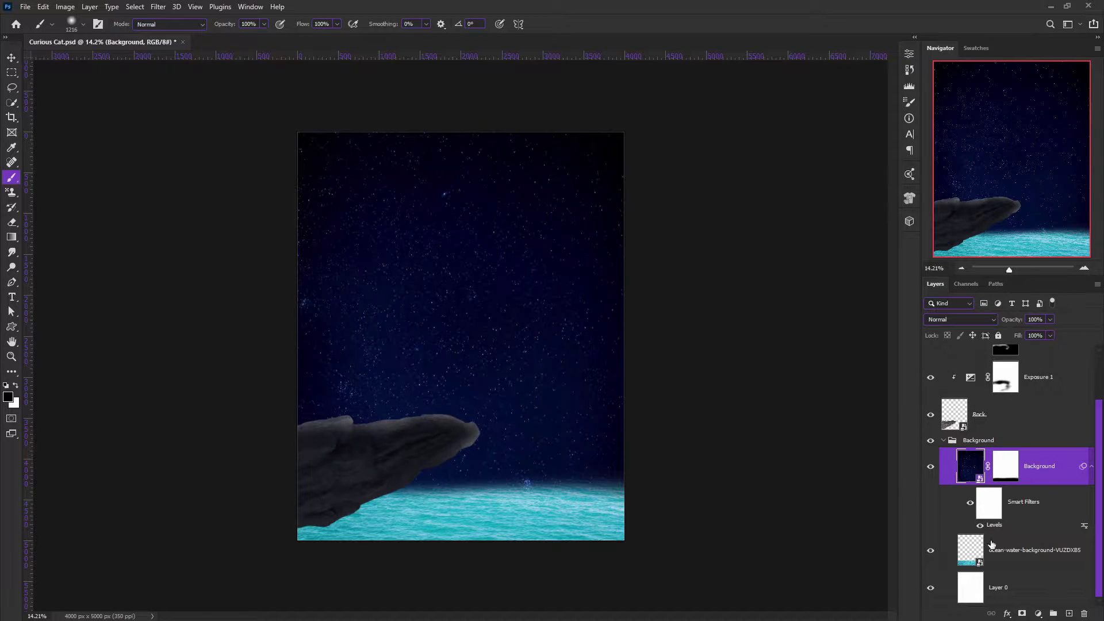
click(997, 468)
key(Delete)
Step: Move the ocean above the Background layer and enlarge it along the canvas bottom
drag(987, 550, 987, 449)
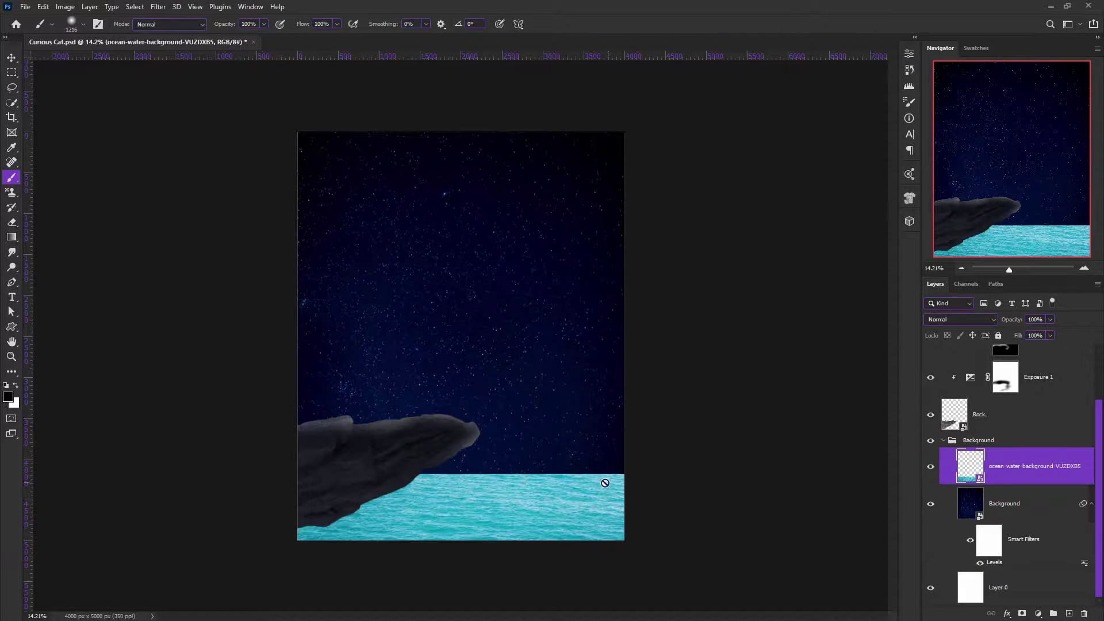
key(ctrl+t)
drag(525, 490, 597, 486)
Step: Apply a perspective transform widening the ocean toward the bottom
key(ctrl+minus)
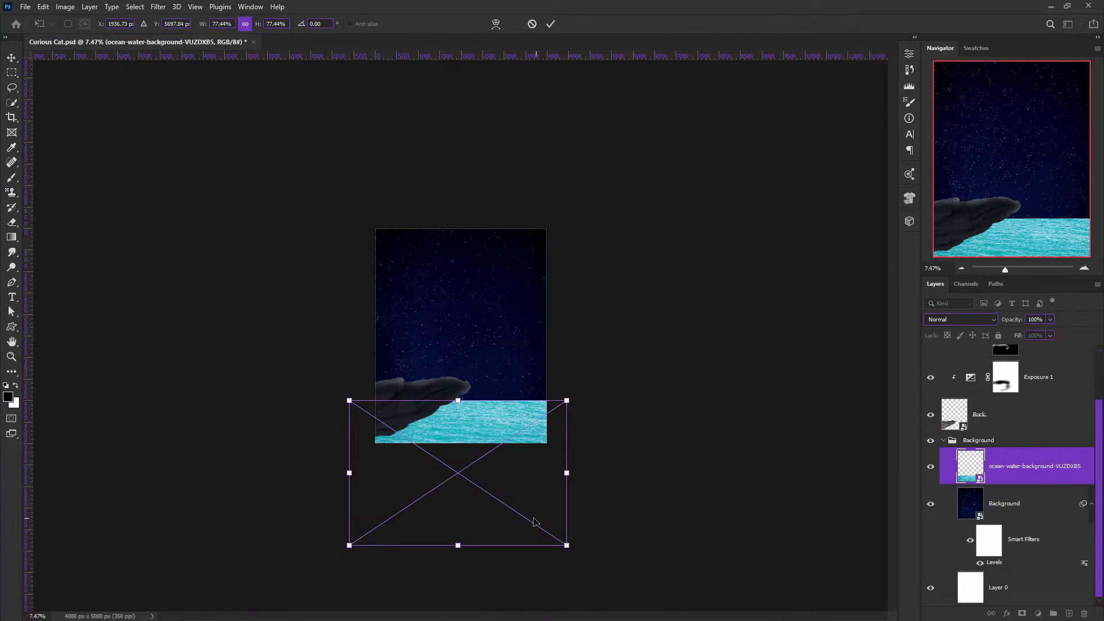
drag(566, 547, 621, 522)
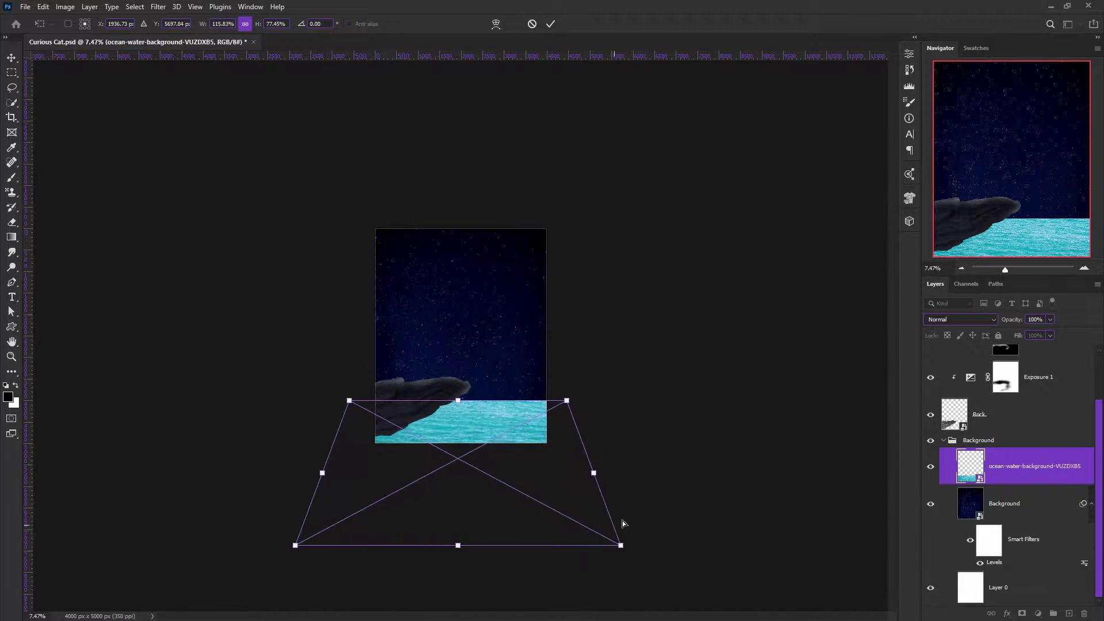
key(Return)
key(ctrl+0)
key(b)
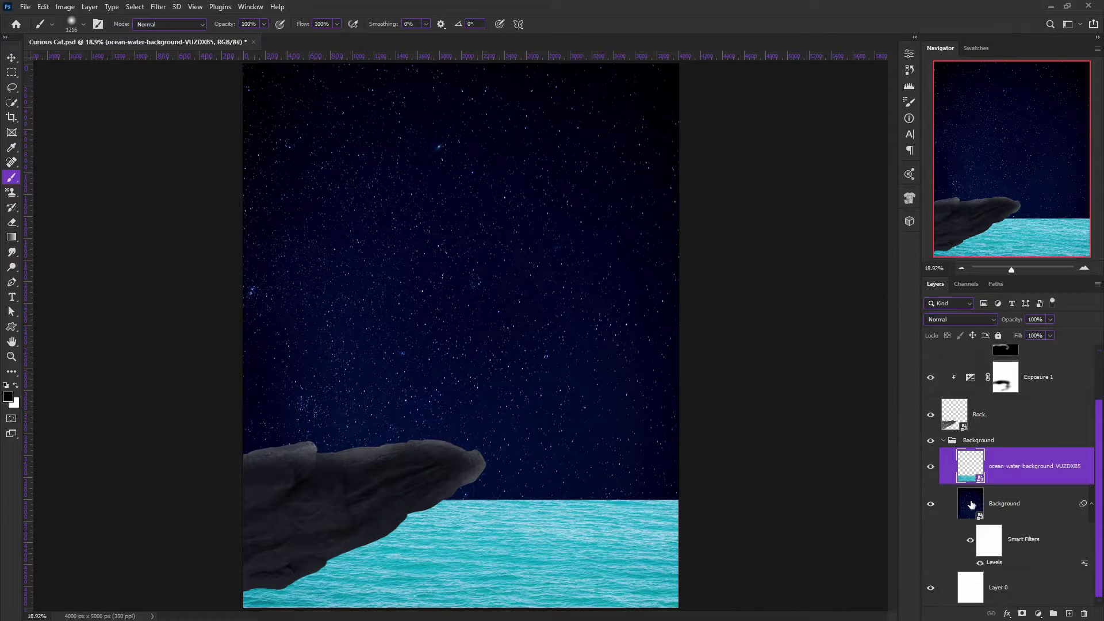
Step: Compare the ocean on and off, then add a layer mask to it
click(967, 501)
click(969, 477)
click(931, 466)
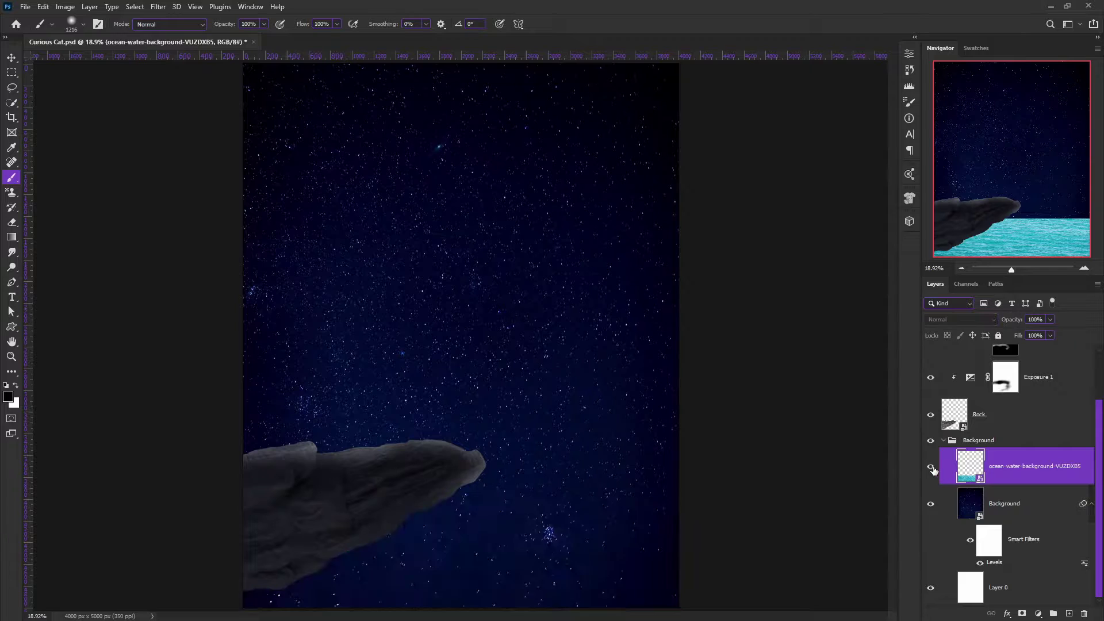
click(1006, 496)
click(1024, 469)
click(1022, 613)
key(ctrl+plus)
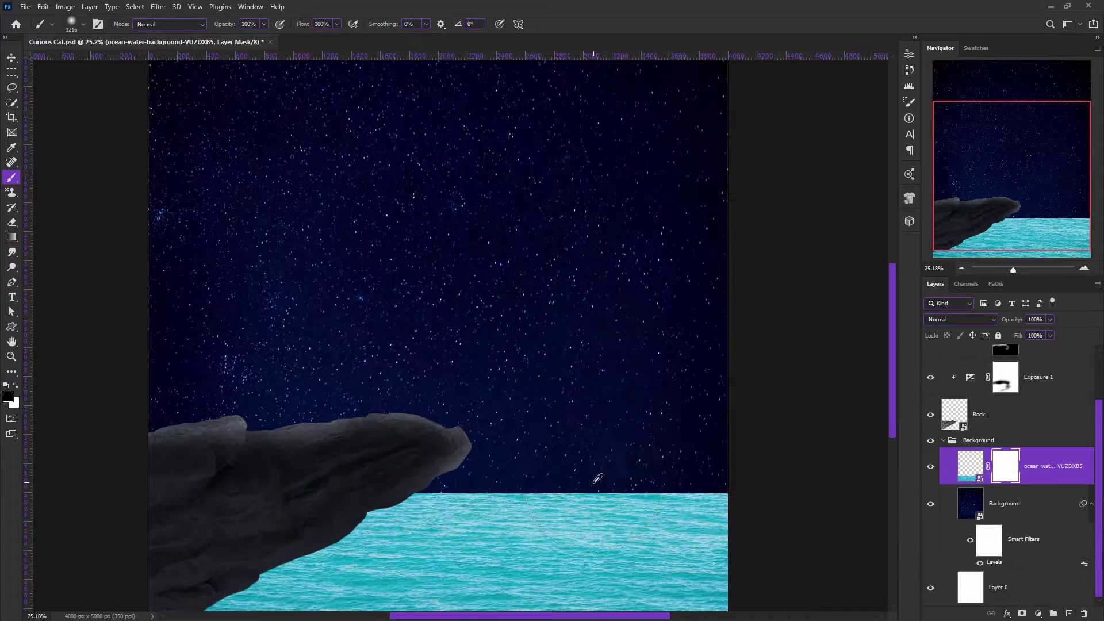
Step: Brush the ocean mask to fade the horizon from the rock tip rightward
mouse_move(690, 472)
mouse_down()
mouse_move(579, 473)
mouse_move(781, 458)
mouse_up()
key(ctrl+z)
mouse_move(492, 459)
mouse_down()
mouse_move(462, 465)
mouse_move(769, 468)
mouse_up()
scroll(598, 522, down, 1)
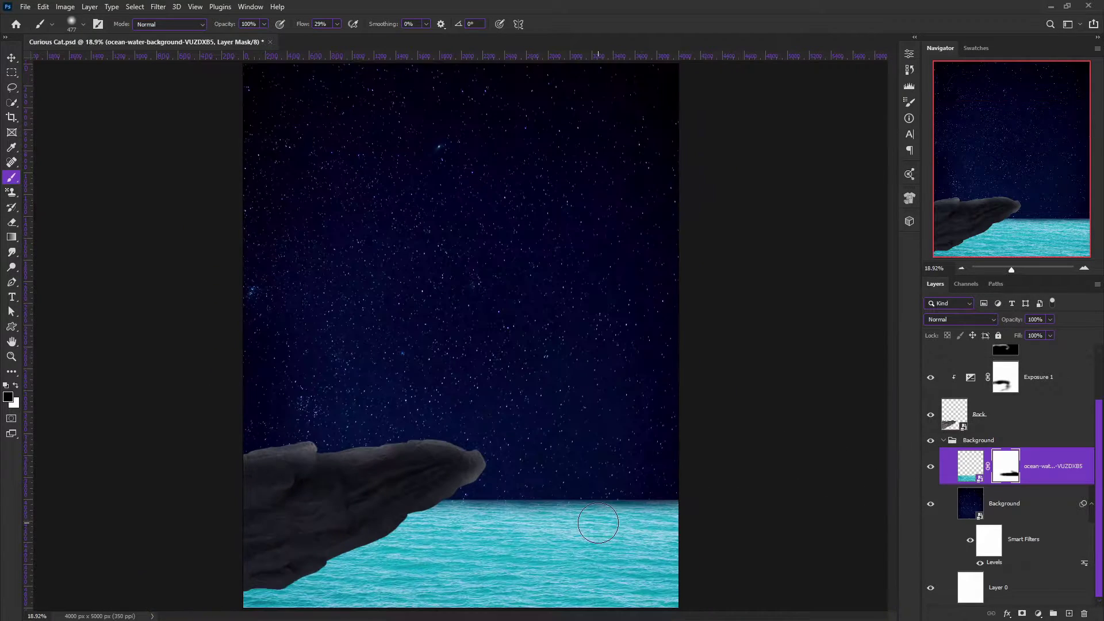
key(x)
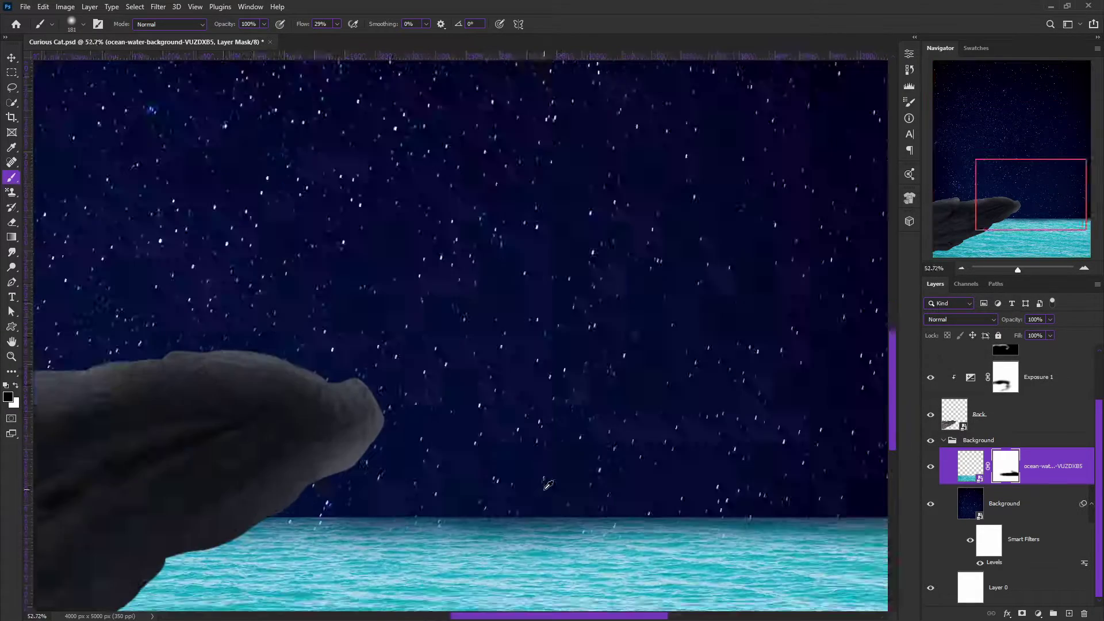
scroll(547, 481, up, 4)
Step: Soften the rest of the horizon line on the ocean mask and save
drag(603, 494, 666, 498)
scroll(591, 493, right, 3)
scroll(587, 496, right, 1)
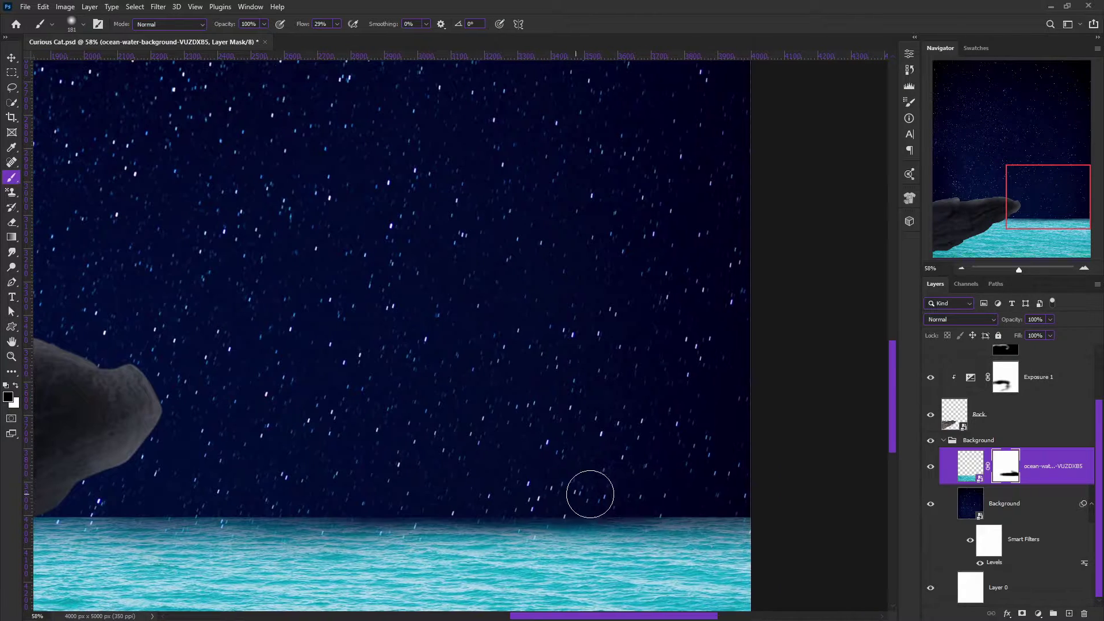
drag(587, 496, 795, 499)
scroll(795, 499, left, 4)
scroll(795, 498, down, 1)
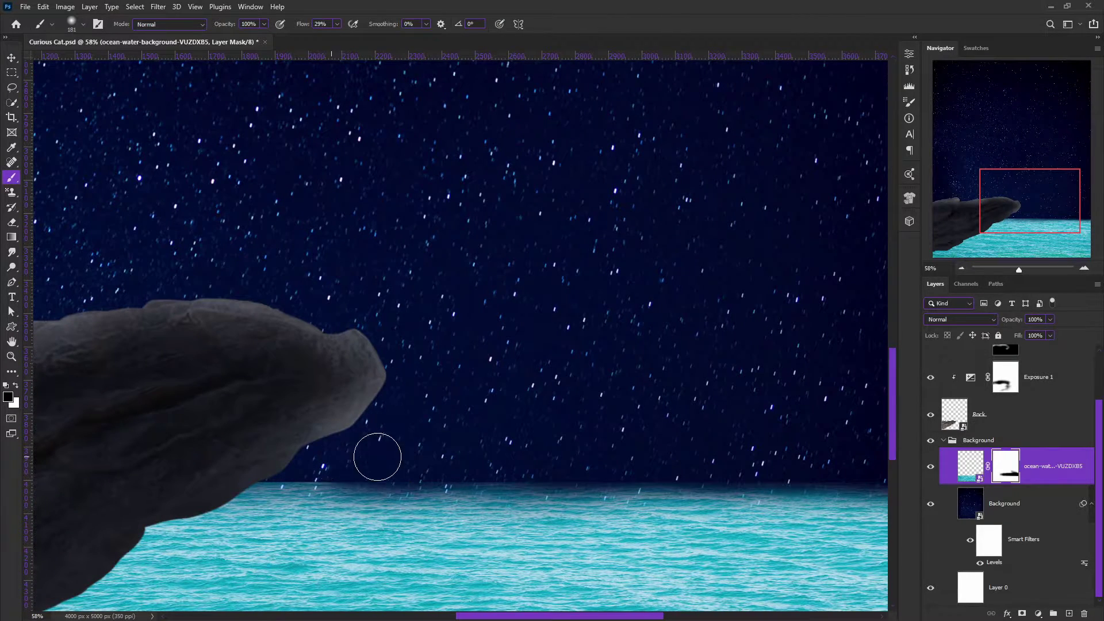
drag(513, 461, 286, 462)
scroll(621, 466, down, 4)
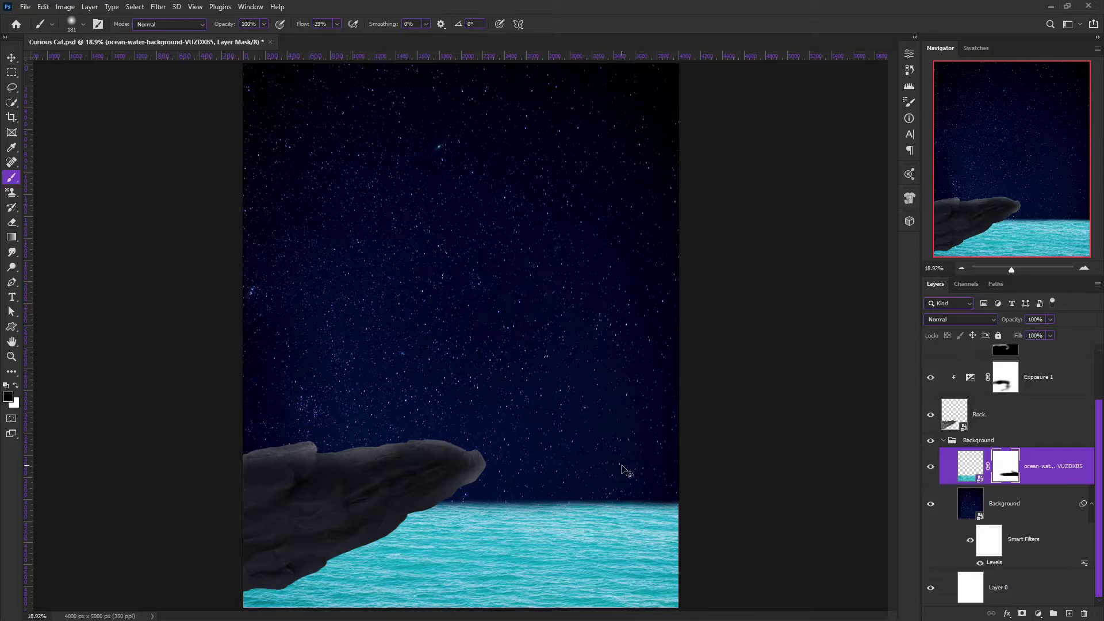
key(ctrl+s)
Step: Darken the ocean with clipped Exposure and Color Balance, discarding a trial Curves layer, and save
click(970, 468)
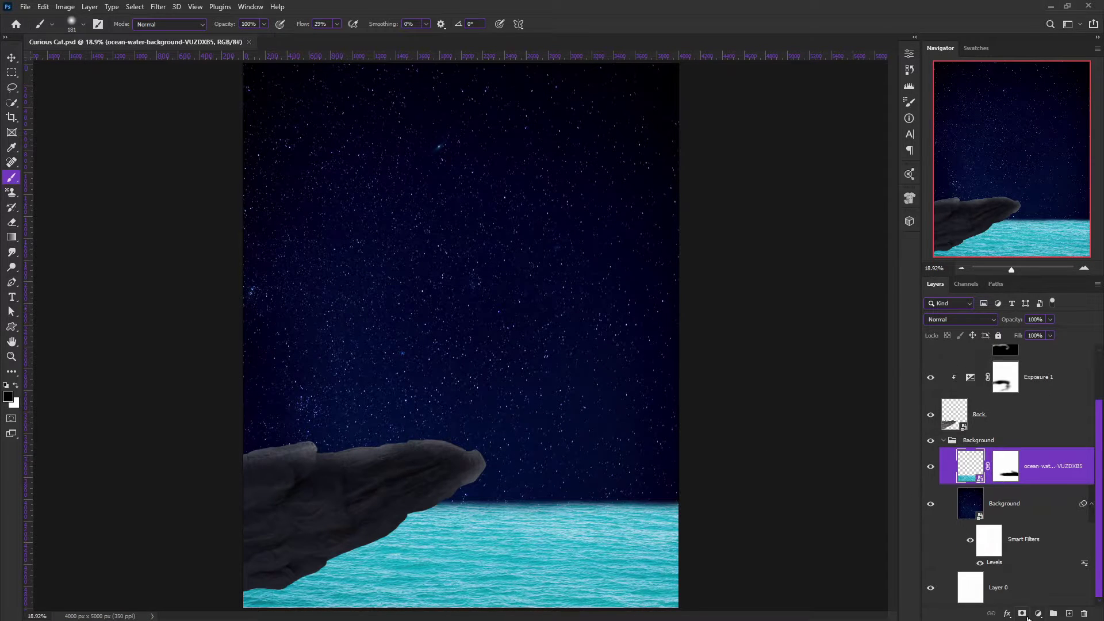
key(ctrl+alt+g)
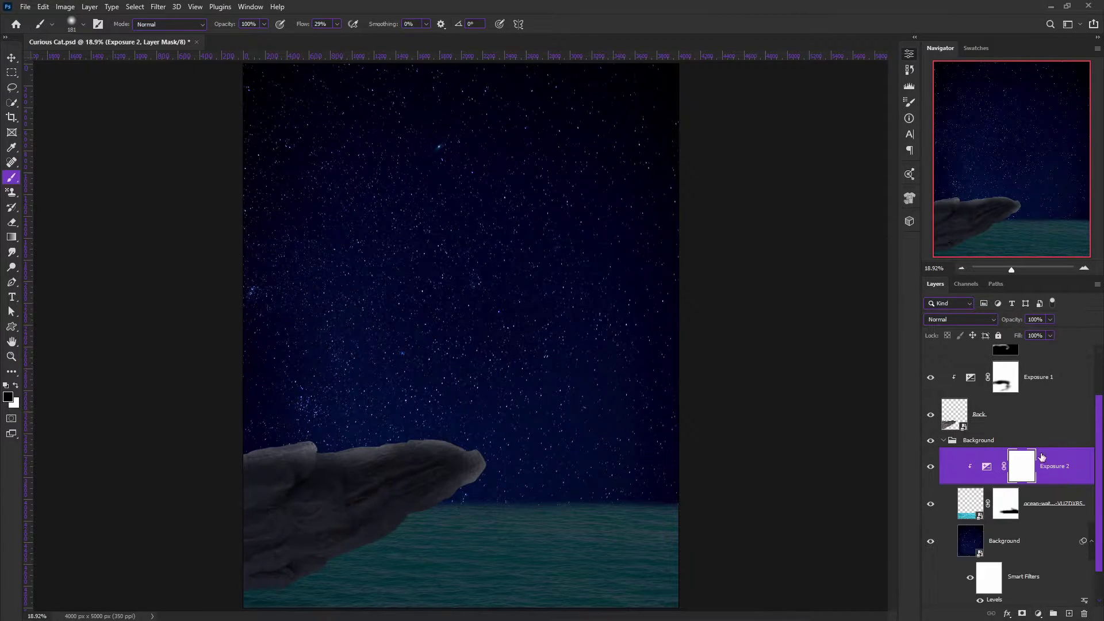
key(ctrl+m)
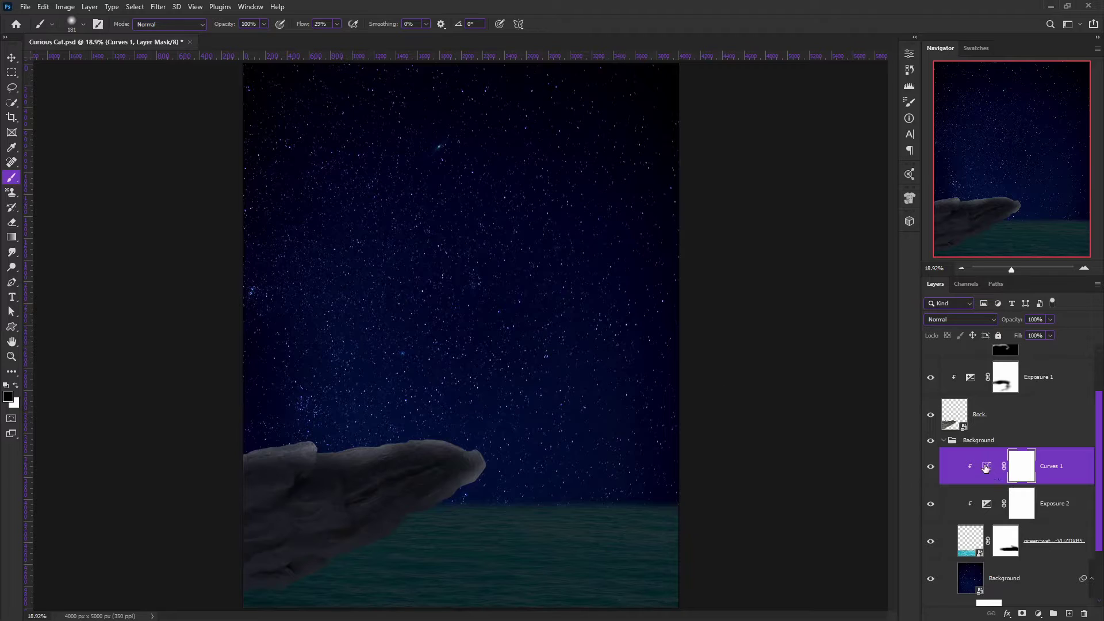
key(Delete)
key(ctrl+b)
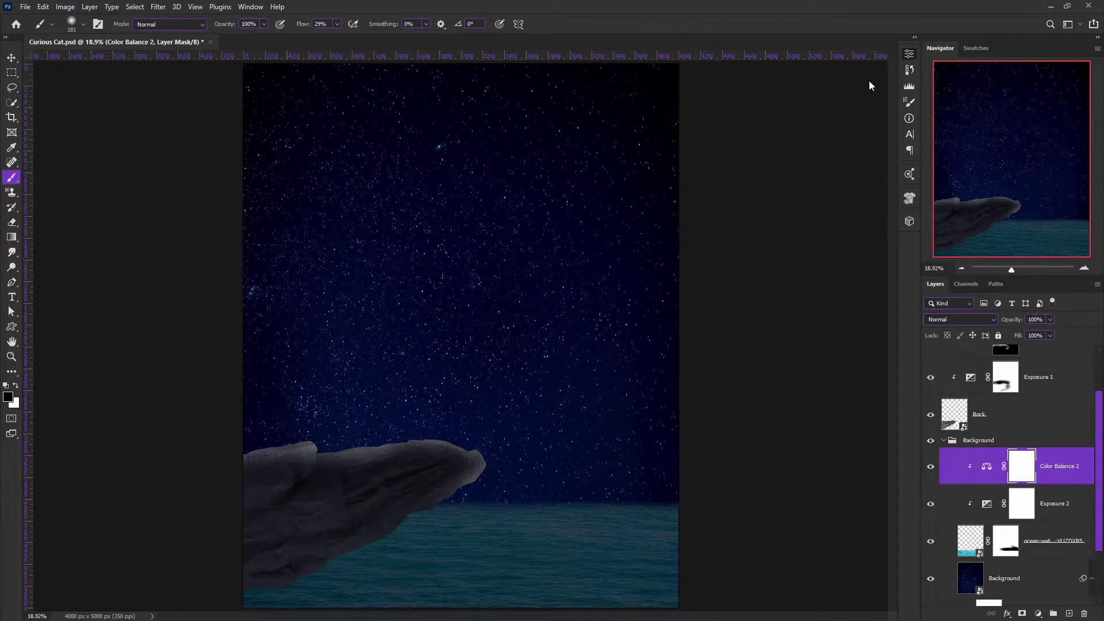
key(ctrl+s)
Step: Group the rock and its adjustment layers into a Rock group
scroll(677, 448, down, 2)
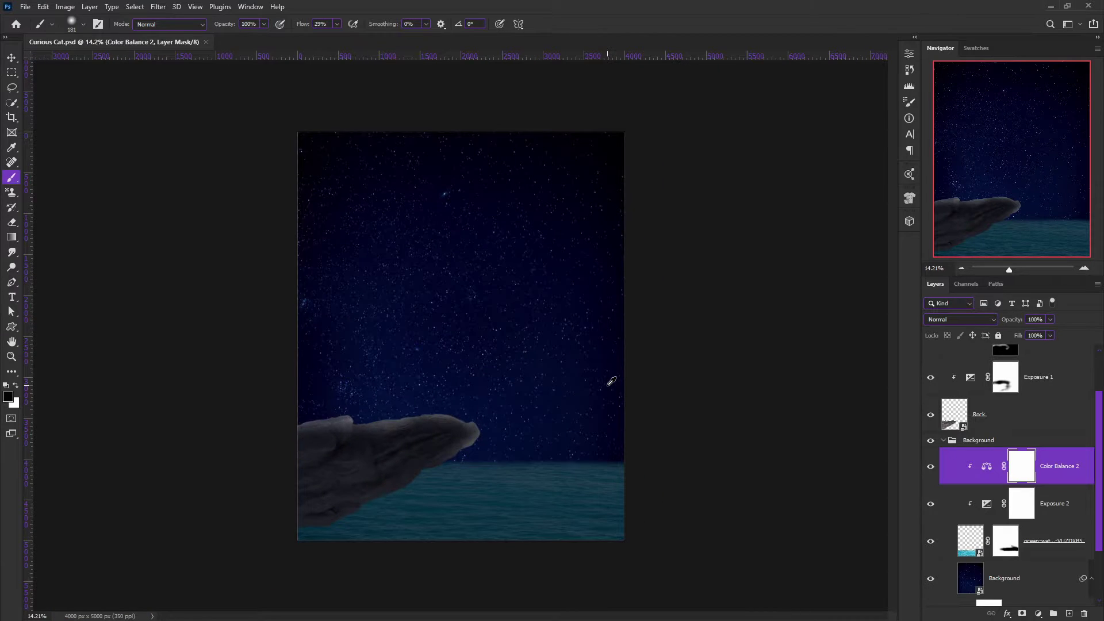
scroll(517, 394, up, 2)
scroll(949, 483, up, 3)
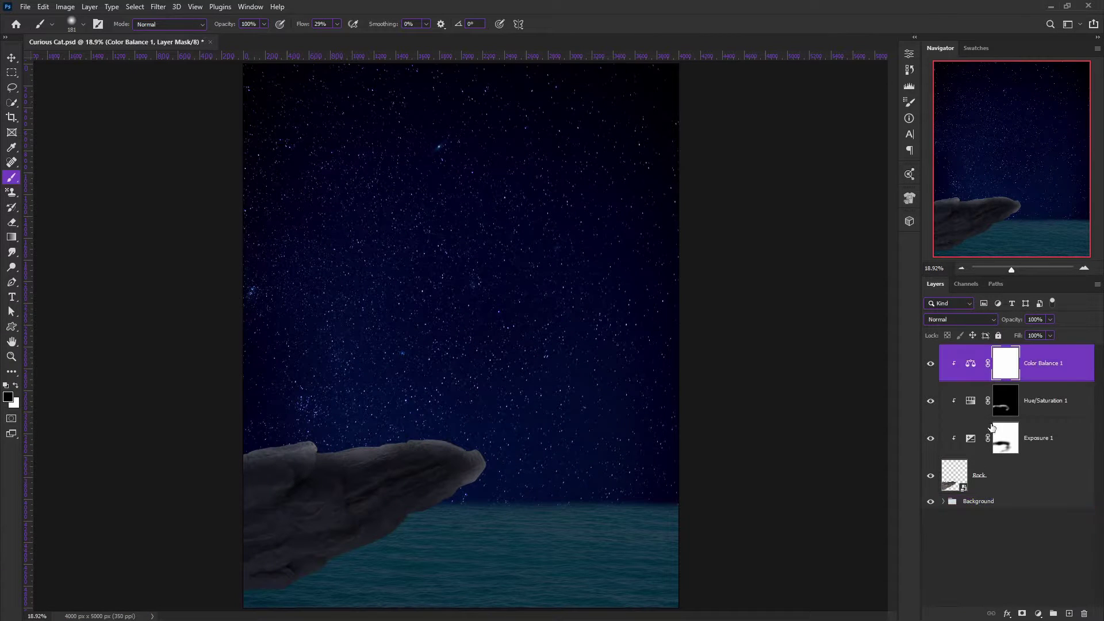
key(ctrl+g)
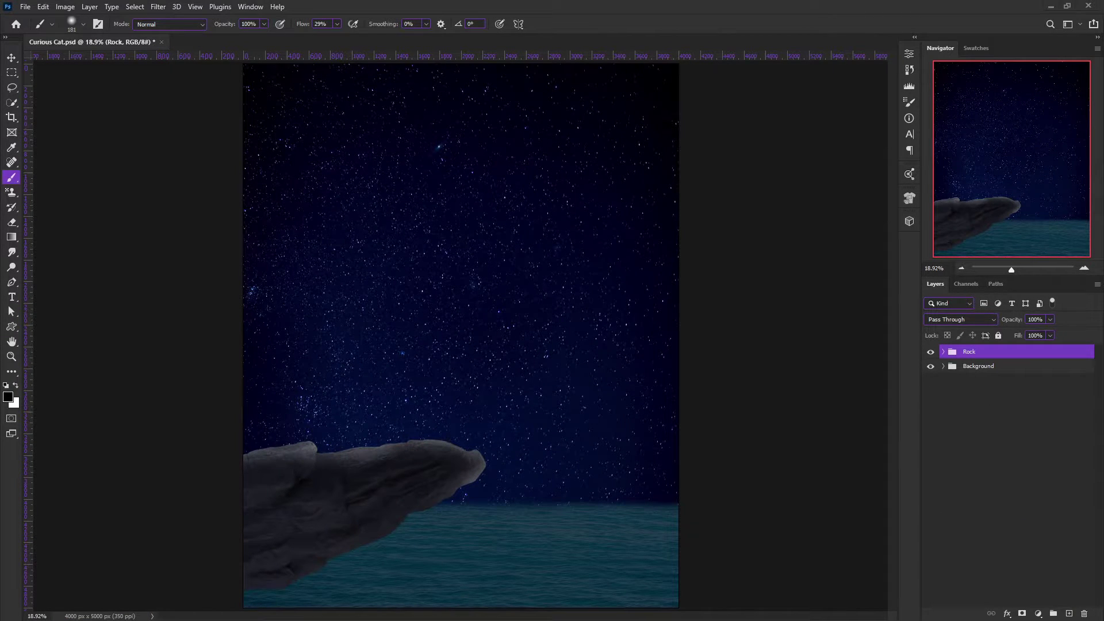
Step: Place the flipped cat, scale it onto the rock edge, and darken it with clipped Exposure
mouse_move(586, 207)
mouse_down()
mouse_move(501, 297)
mouse_move(481, 340)
mouse_up()
drag(426, 391, 428, 420)
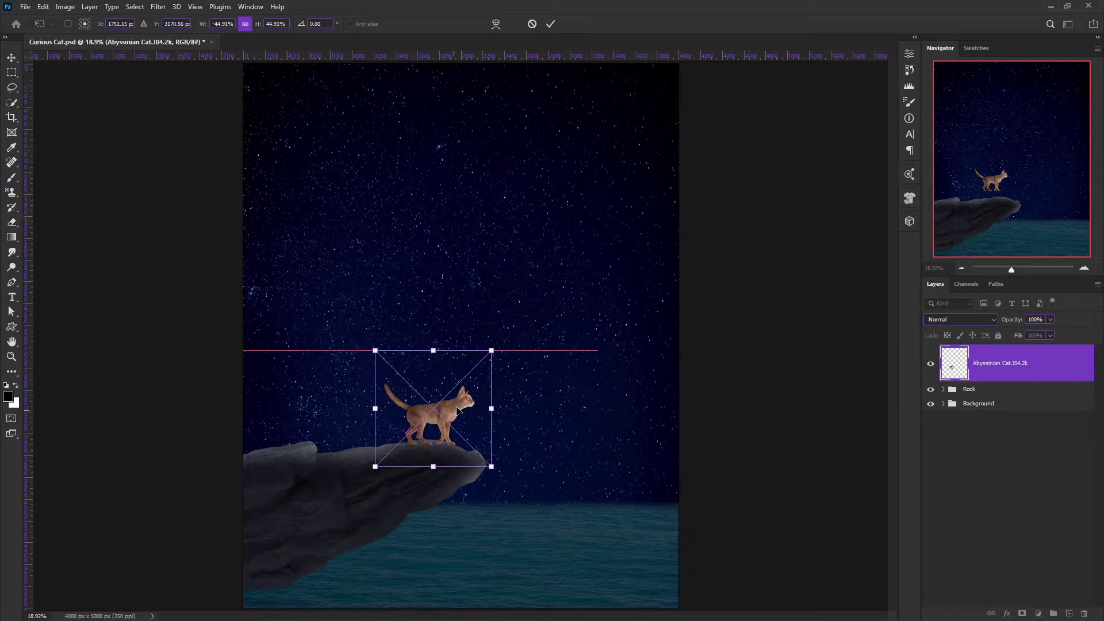
key(Return)
key(b)
scroll(447, 481, up, 2)
scroll(448, 481, up, 2)
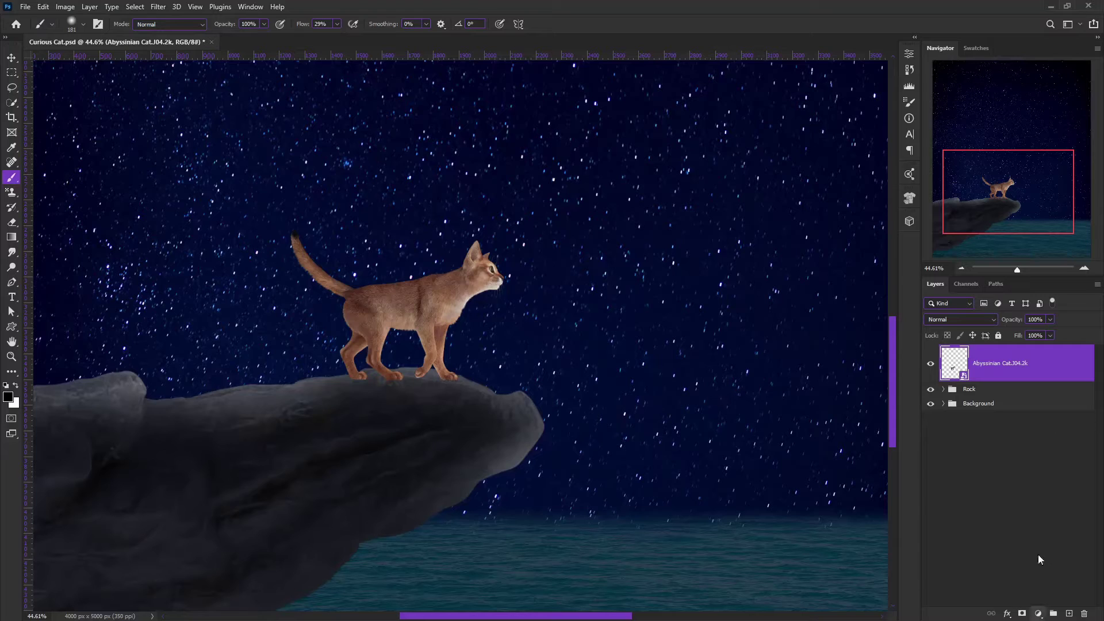
click(1038, 613)
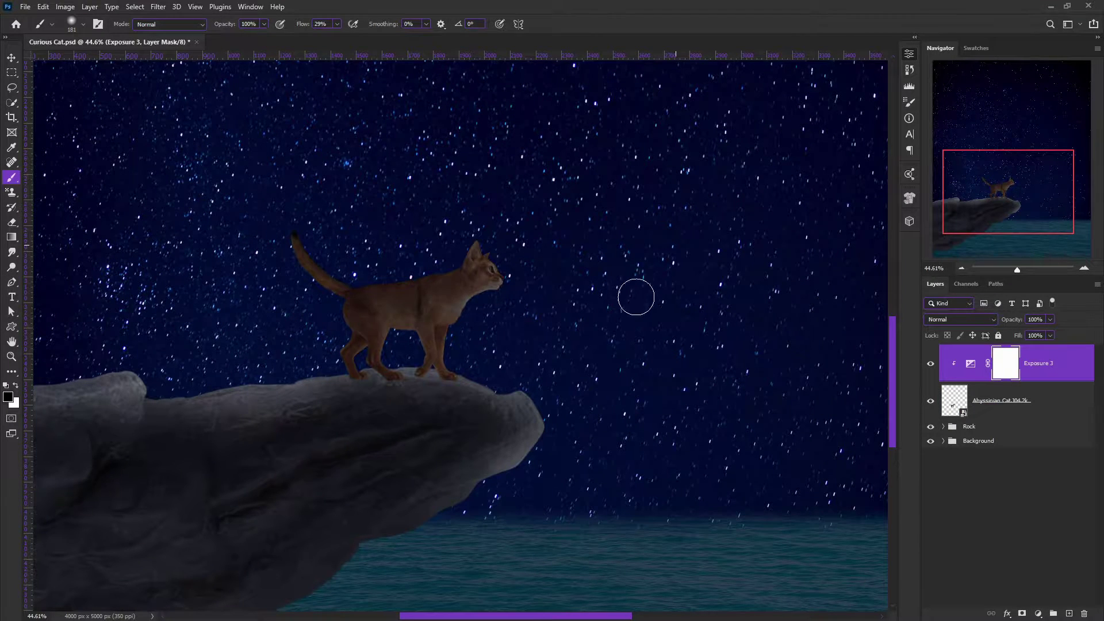
Step: Inspect the Rock group's layers and fit the whole image in the window
scroll(771, 235, down, 4)
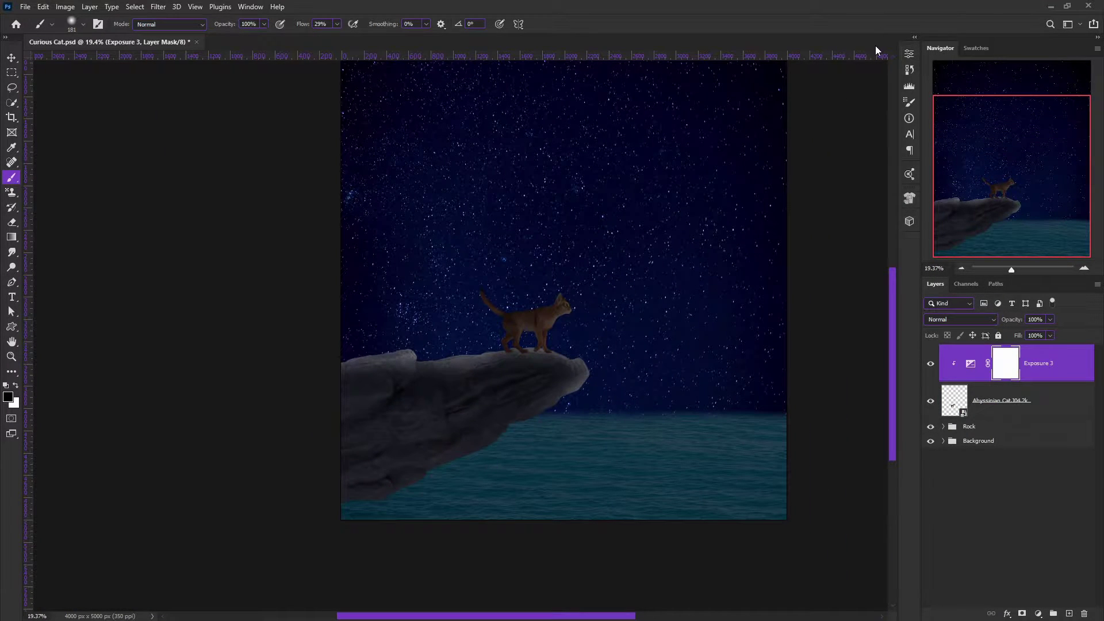
scroll(788, 371, up, 1)
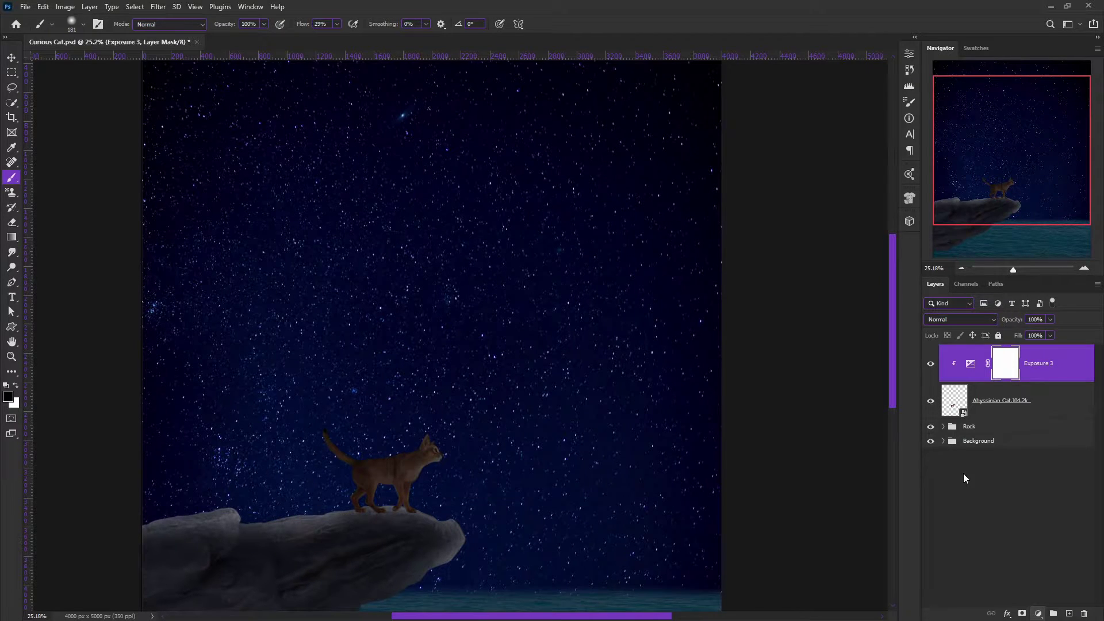
click(944, 427)
click(943, 427)
scroll(393, 505, up, 3)
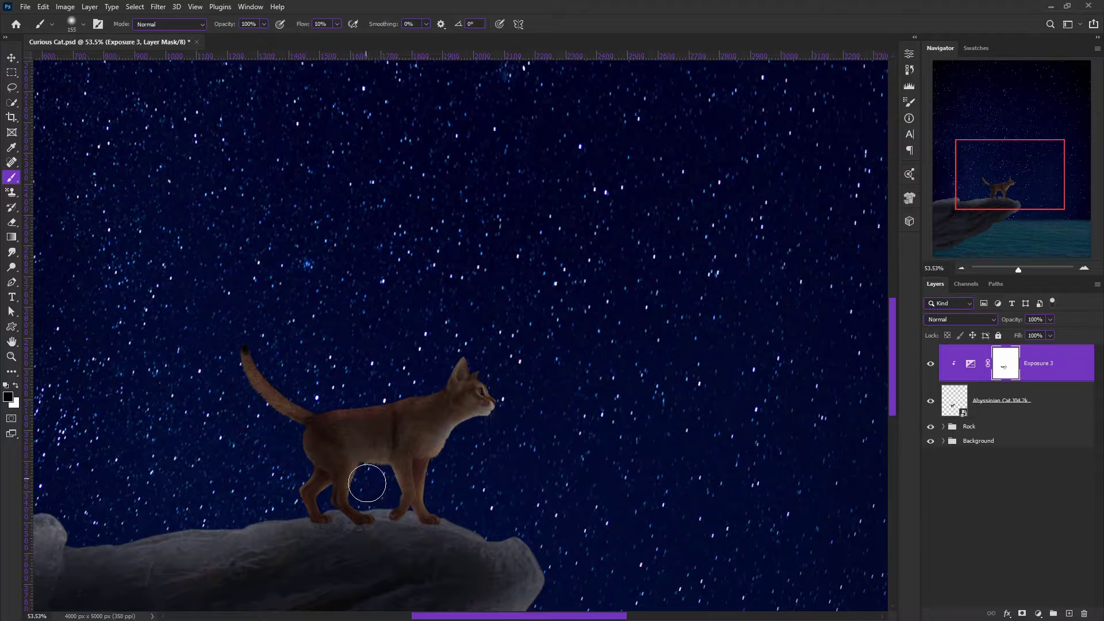
key(ctrl+0)
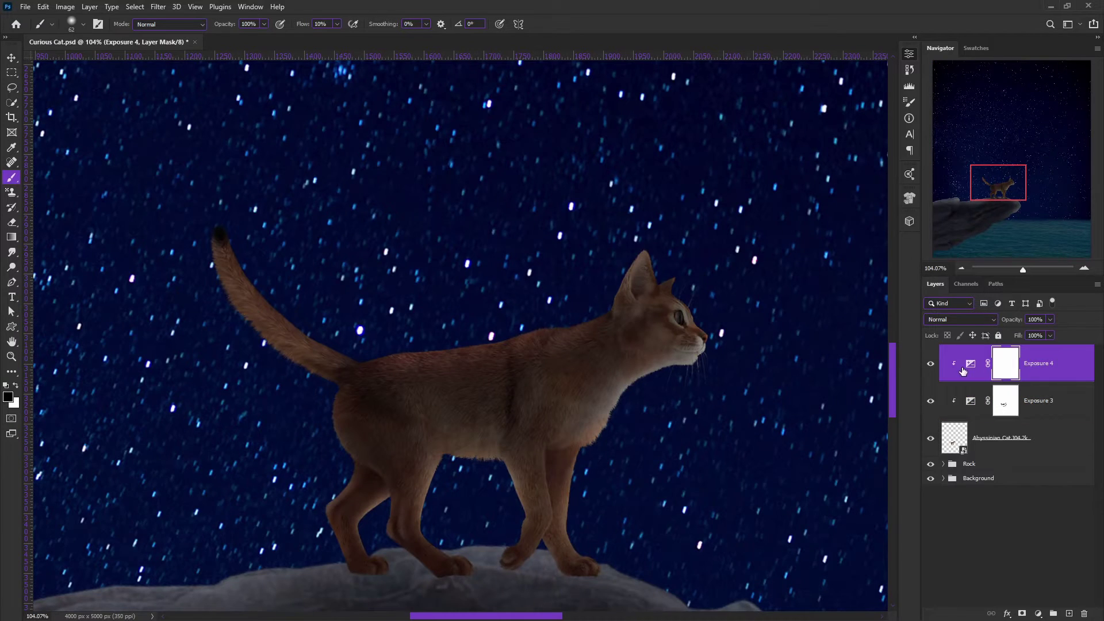
Step: Invert the Exposure 4 mask and brush white over the cat's body, neck and chest
click(966, 368)
click(998, 374)
key(ctrl+i)
scroll(446, 426, up, 3)
key(x)
mouse_move(446, 426)
mouse_down()
mouse_move(474, 343)
mouse_move(295, 357)
mouse_up()
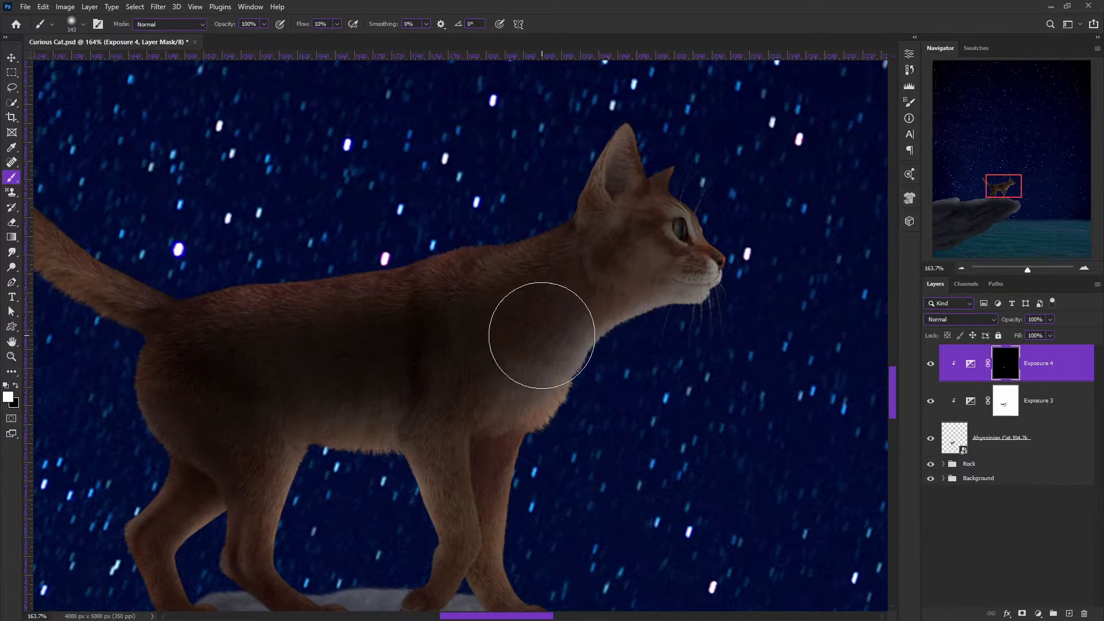
drag(538, 336, 568, 301)
Step: With a smaller brush, paint the Exposure 4 darkening onto the cat's legs
key(bracketleft)
key(bracketleft)
click(492, 467)
key(bracketleft)
key(bracketleft)
key(bracketleft)
drag(492, 467, 490, 519)
mouse_move(460, 440)
mouse_down()
mouse_move(451, 451)
mouse_move(490, 517)
mouse_move(489, 586)
mouse_up()
key(bracketright)
key(bracketright)
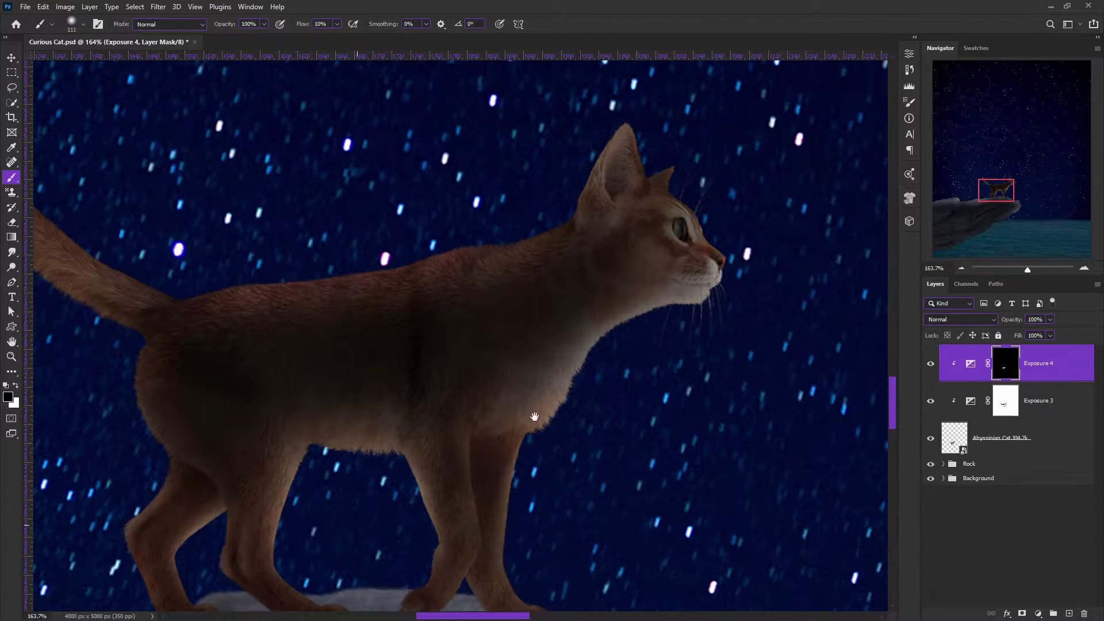
scroll(530, 419, down, 3)
scroll(530, 419, left, 3)
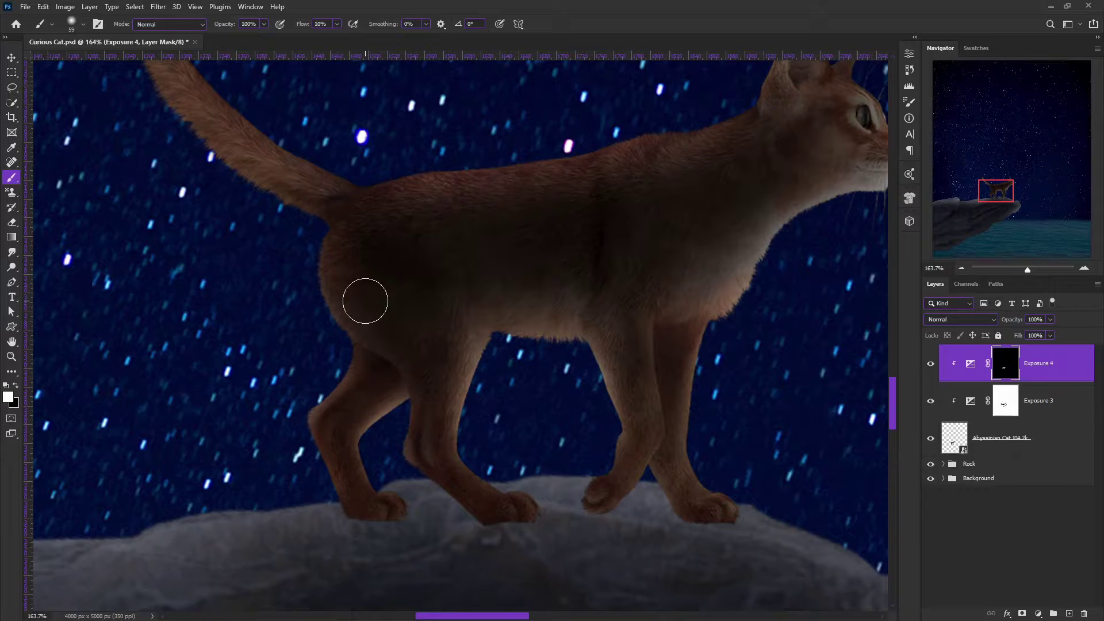
Step: Fit the scene in the window, save the file, and add a clipped Hue/Saturation 2 layer
key(ctrl+0)
scroll(531, 345, up, 2)
key(ctrl+s)
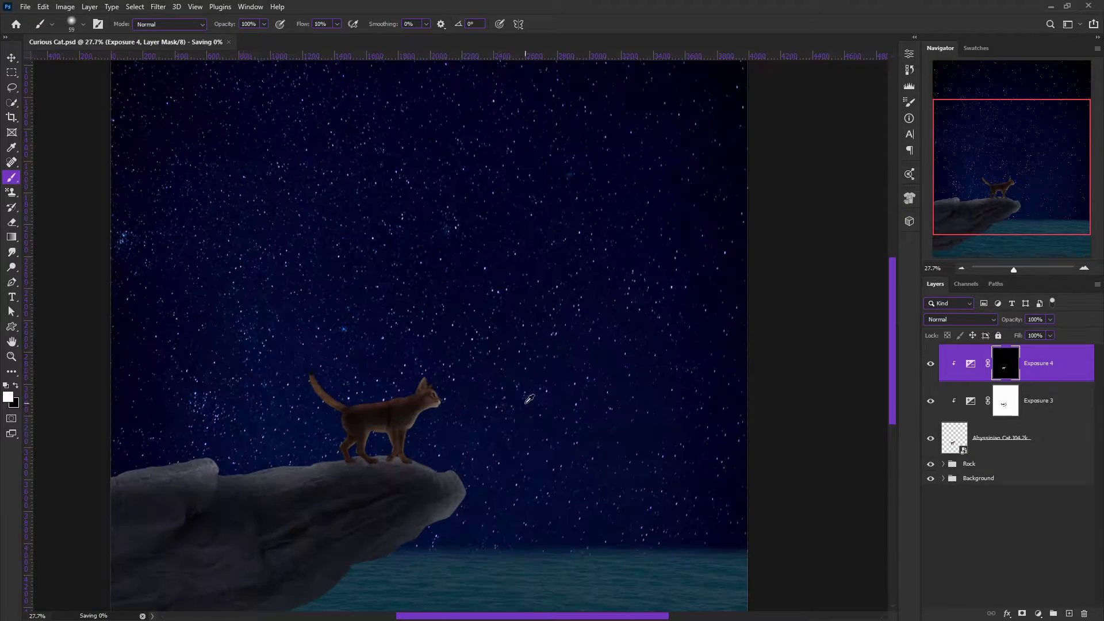
key(ctrl+u)
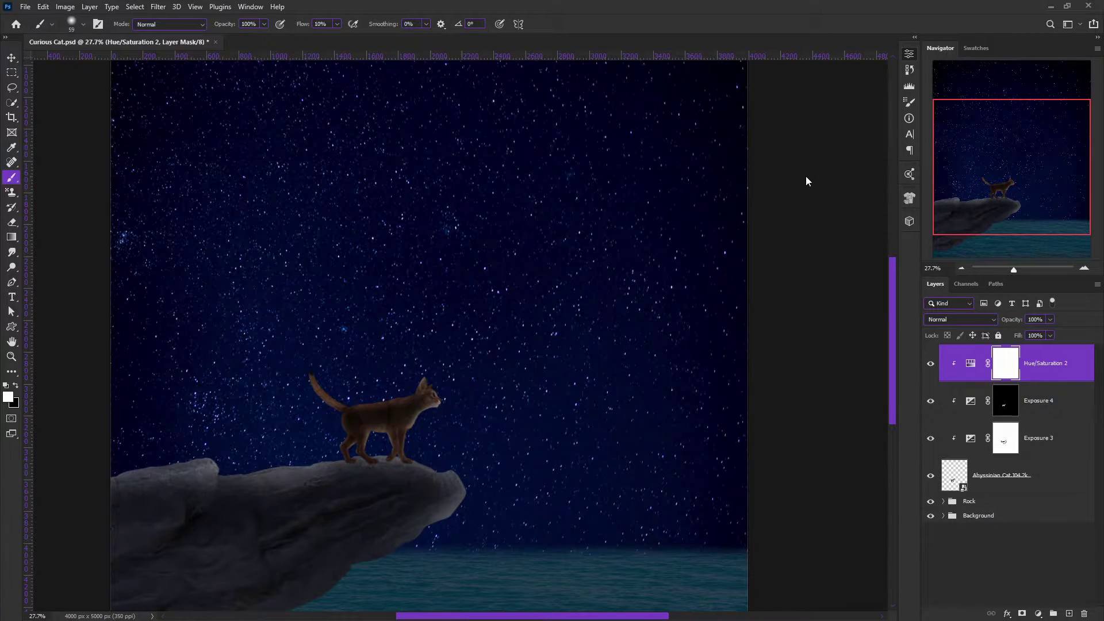
Step: Invert the Hue/Saturation 2 mask and paint the desaturation onto the cat's back
key(ctrl+i)
scroll(363, 369, up, 4)
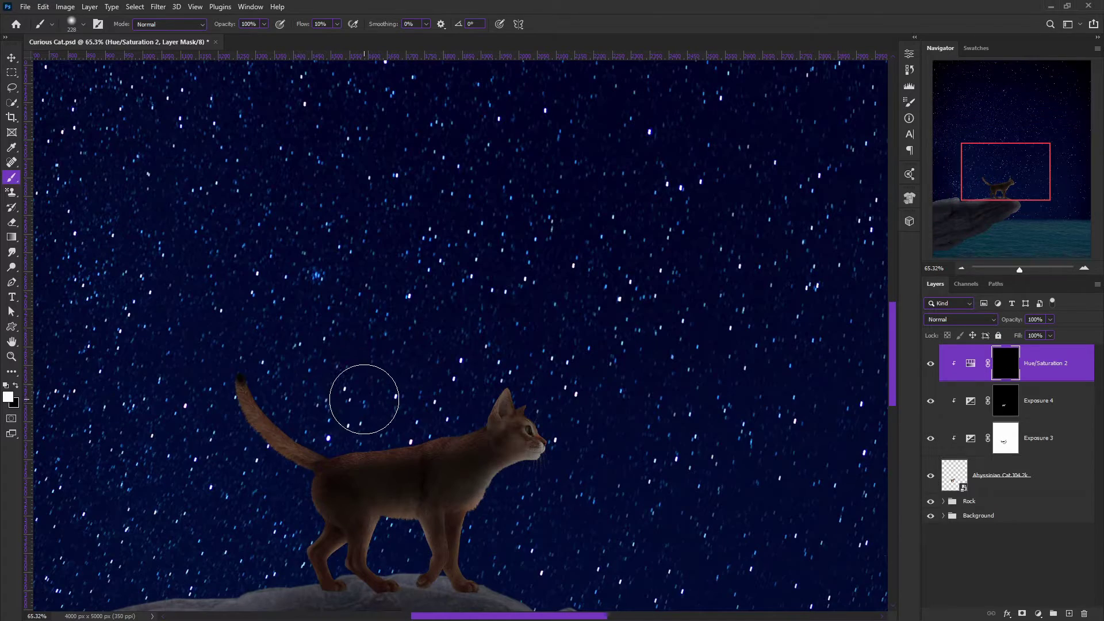
mouse_move(364, 399)
mouse_down()
mouse_move(365, 420)
mouse_move(444, 402)
mouse_move(284, 389)
mouse_move(476, 394)
mouse_up()
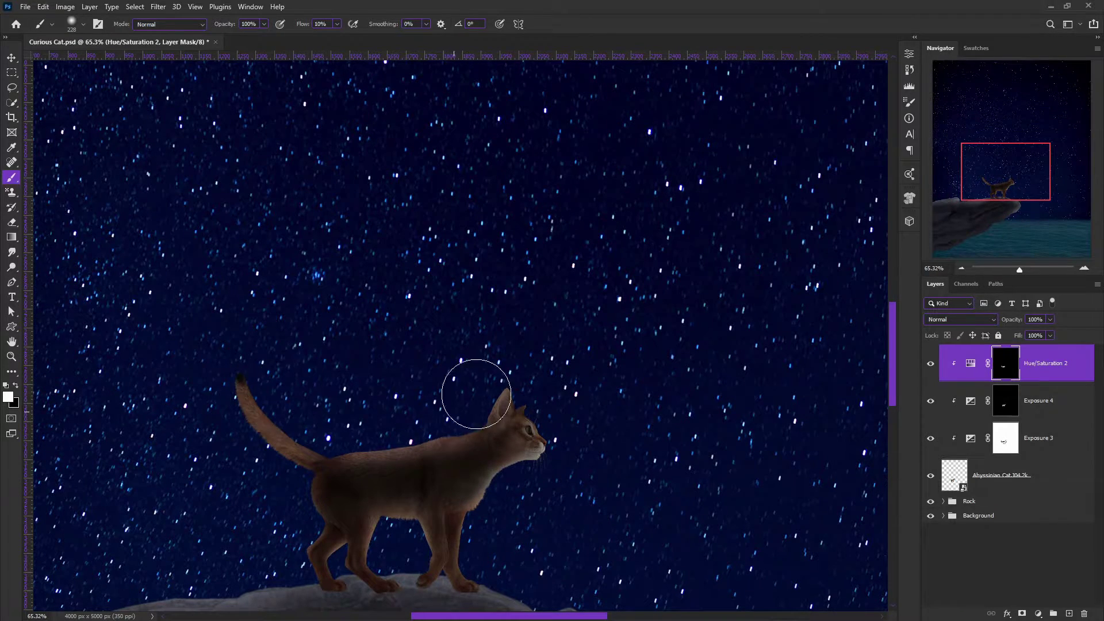
scroll(506, 538, up, 3)
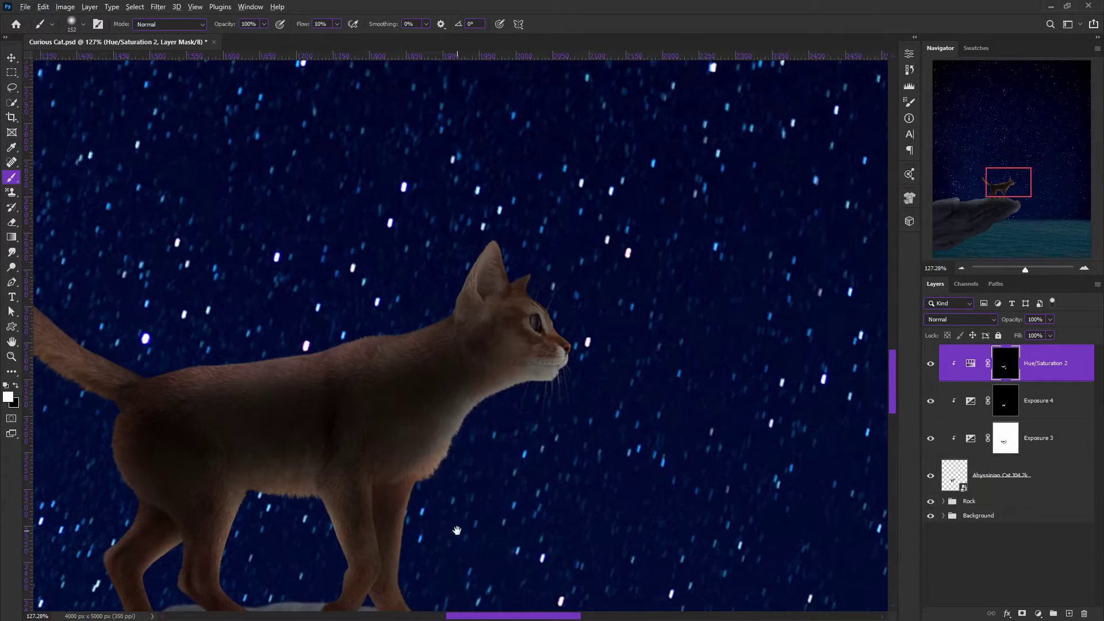
Step: Paint the desaturation onto the cat's hind leg with an enlarged brush
drag(457, 530, 450, 411)
mouse_move(289, 399)
mouse_down()
mouse_move(320, 449)
mouse_move(144, 468)
mouse_up()
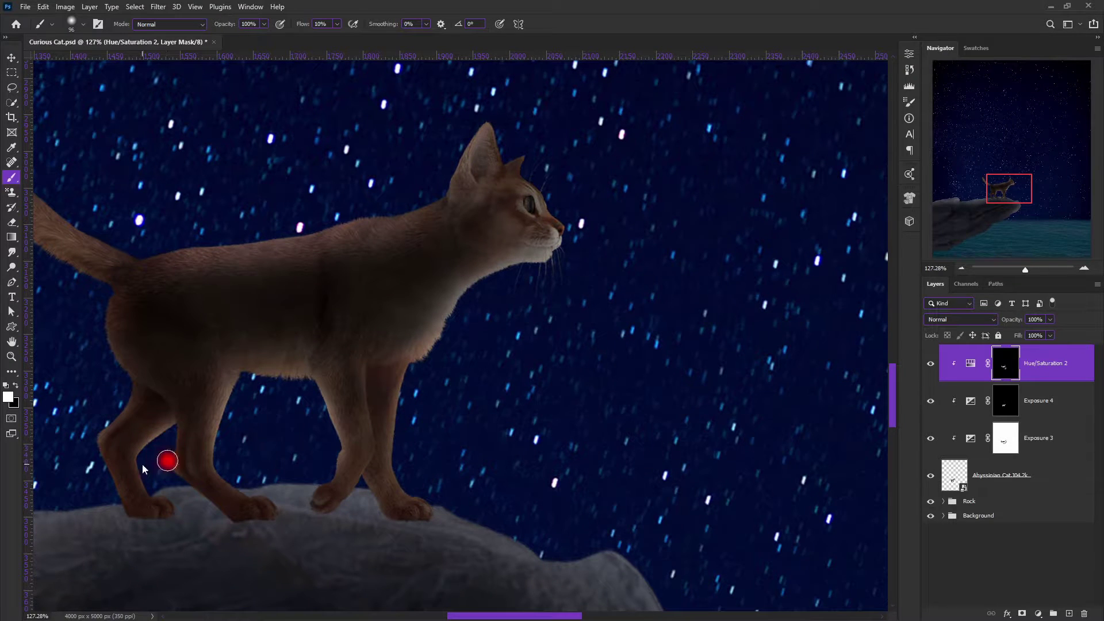
alt+right_click(143, 456)
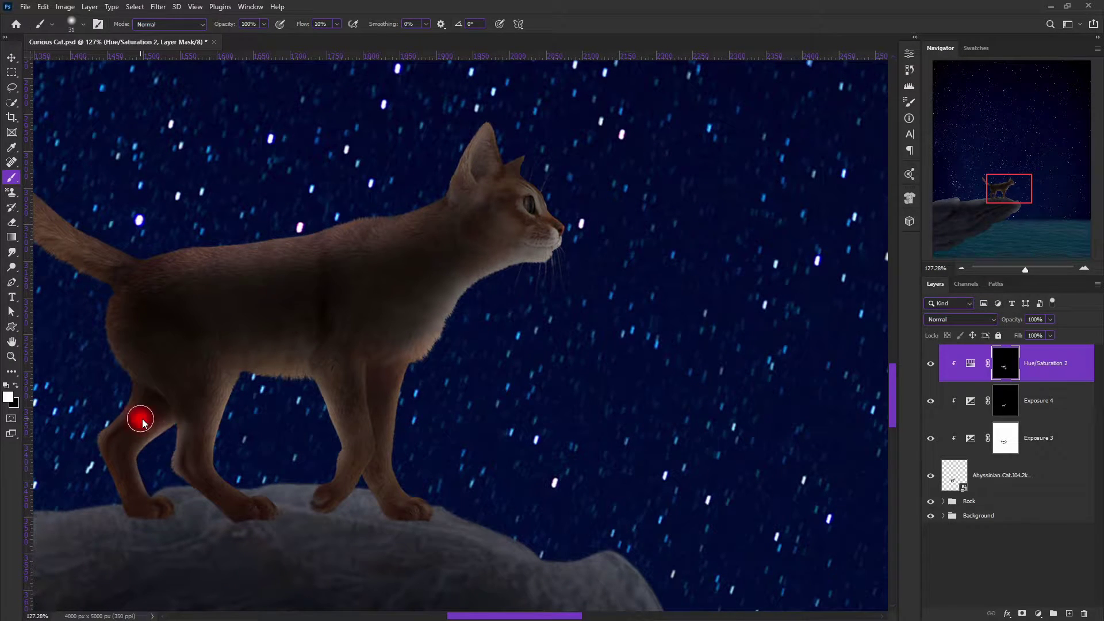
scroll(345, 414, down, 3)
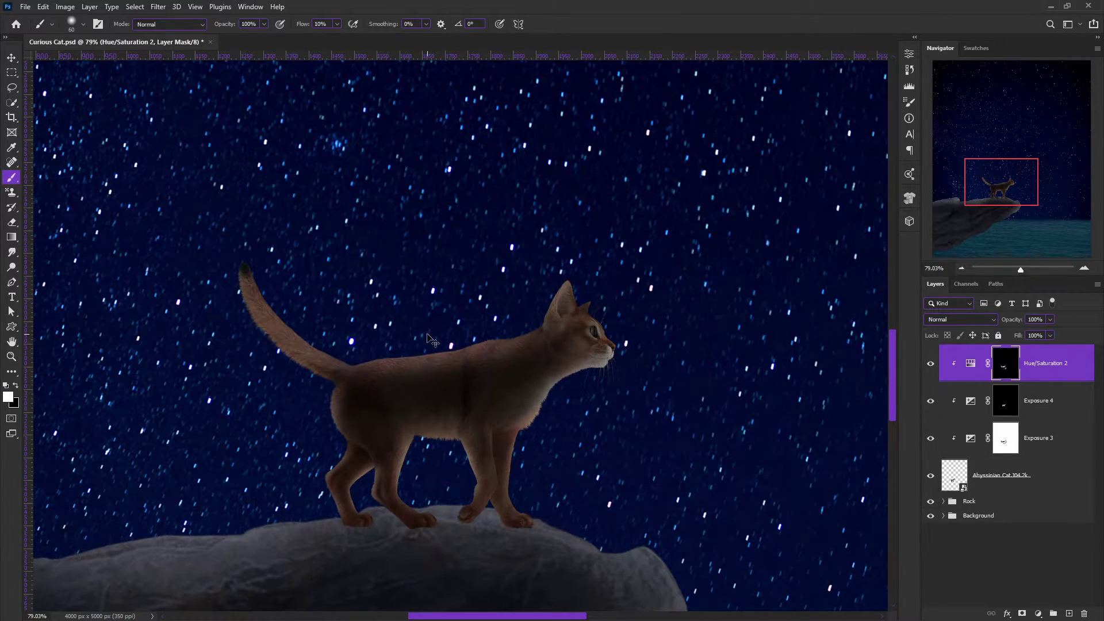
scroll(432, 341, down, 5)
scroll(489, 337, up, 2)
scroll(488, 336, down, 3)
scroll(489, 339, up, 2)
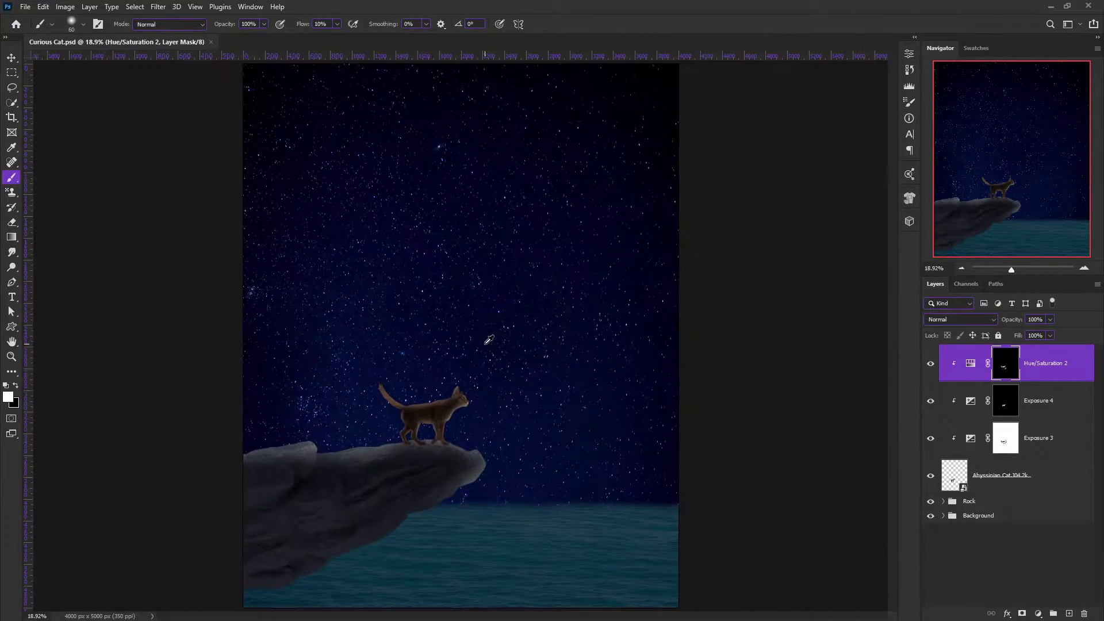
scroll(524, 373, down, 2)
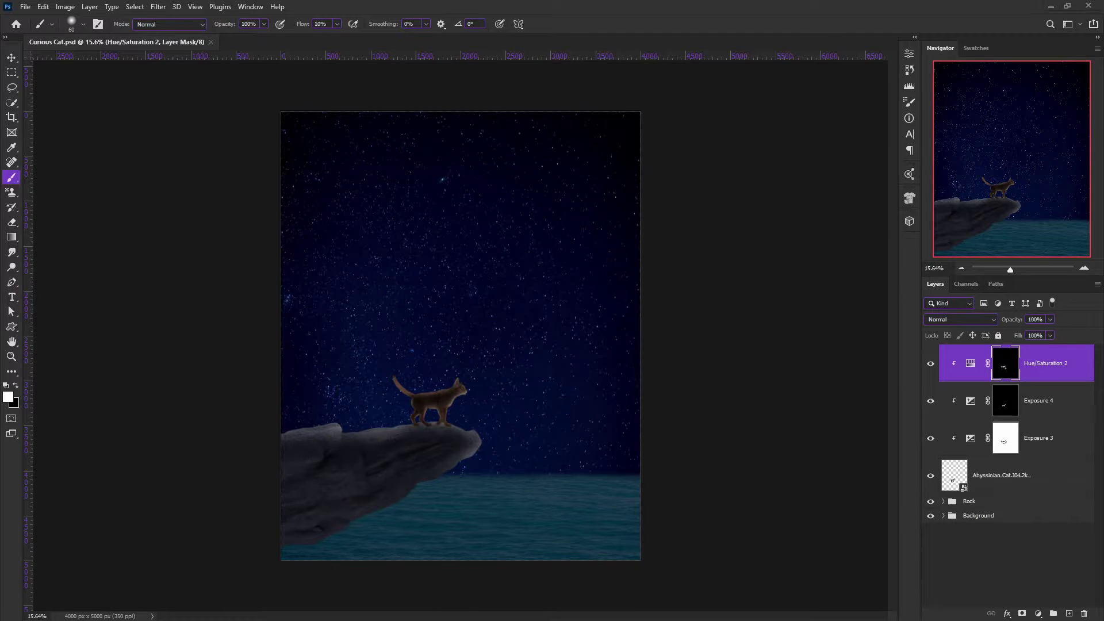
shift+click(1046, 440)
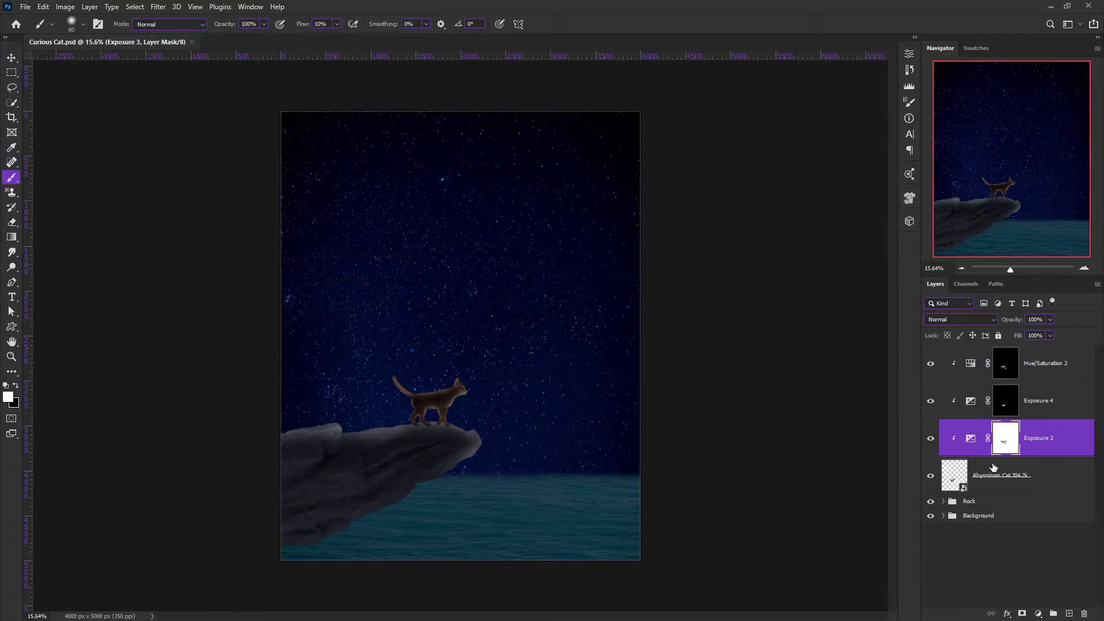
Step: Create a new layer named Shadow below the Abyssinian Cat layer
click(1011, 475)
ctrl+click(1069, 614)
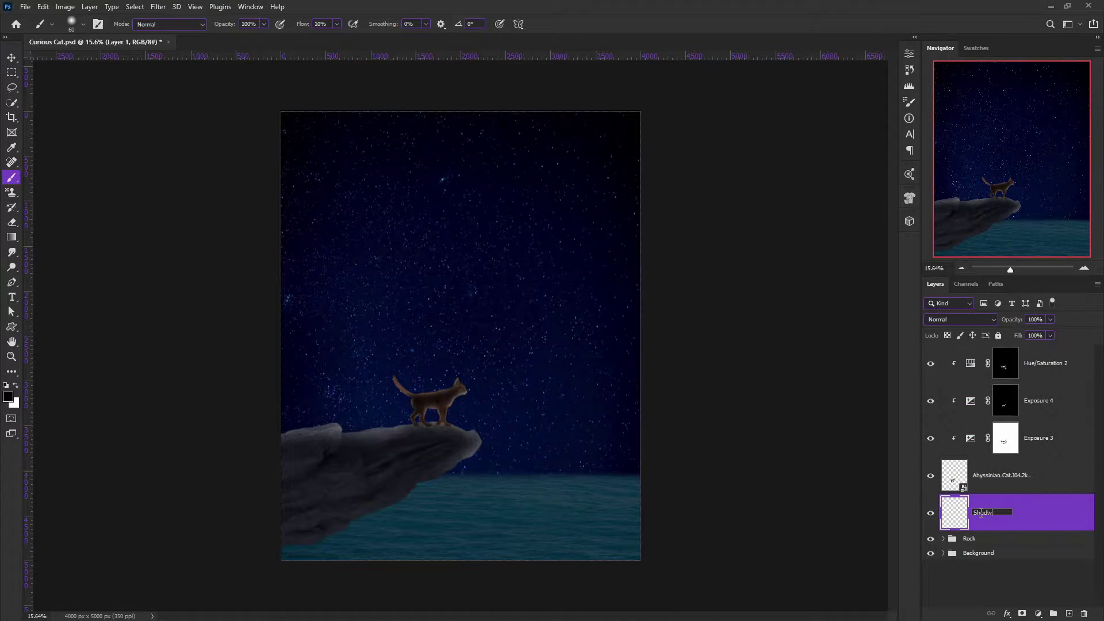
text(dow)
key(Return)
Step: Brush dark contact shadows under the cat's front paws on the Shadow layer
scroll(456, 453, up, 2)
scroll(456, 453, up, 4)
scroll(456, 454, up, 2)
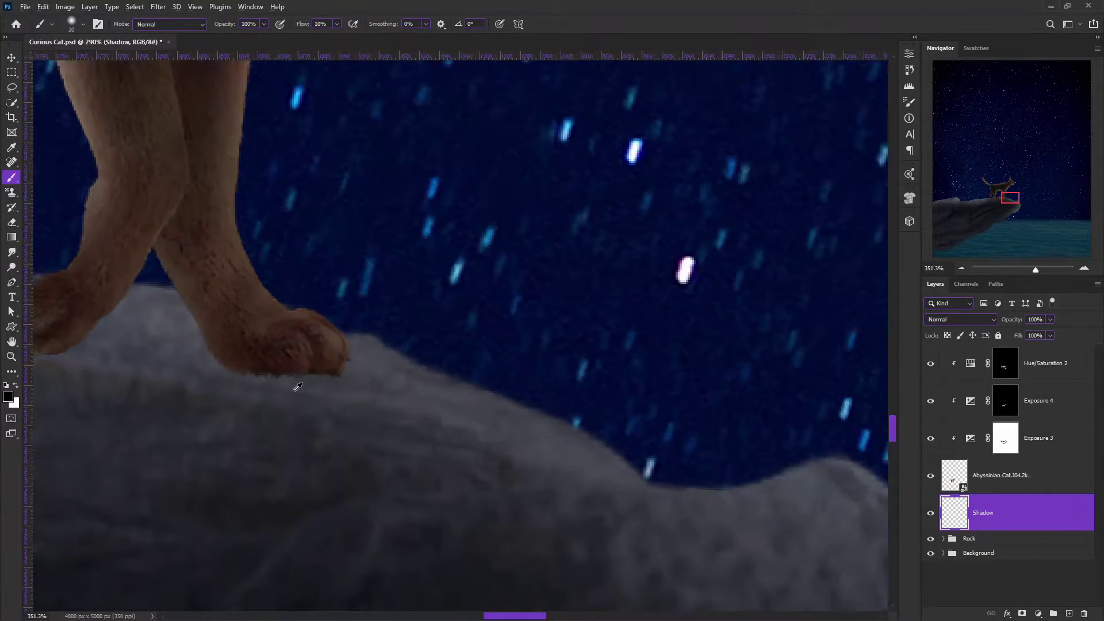
scroll(456, 454, up, 2)
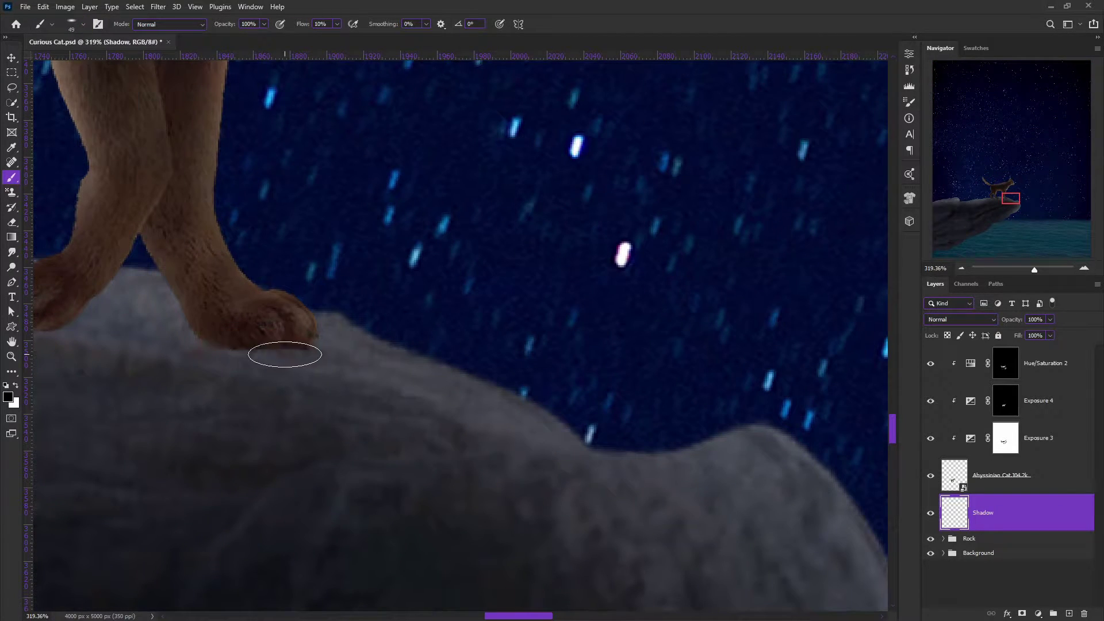
drag(285, 354, 201, 351)
scroll(339, 345, left, 5)
scroll(322, 351, left, 4)
mouse_move(320, 352)
mouse_down()
mouse_move(242, 351)
mouse_move(196, 316)
mouse_up()
scroll(273, 404, down, 1)
scroll(345, 374, down, 2)
scroll(436, 407, down, 2)
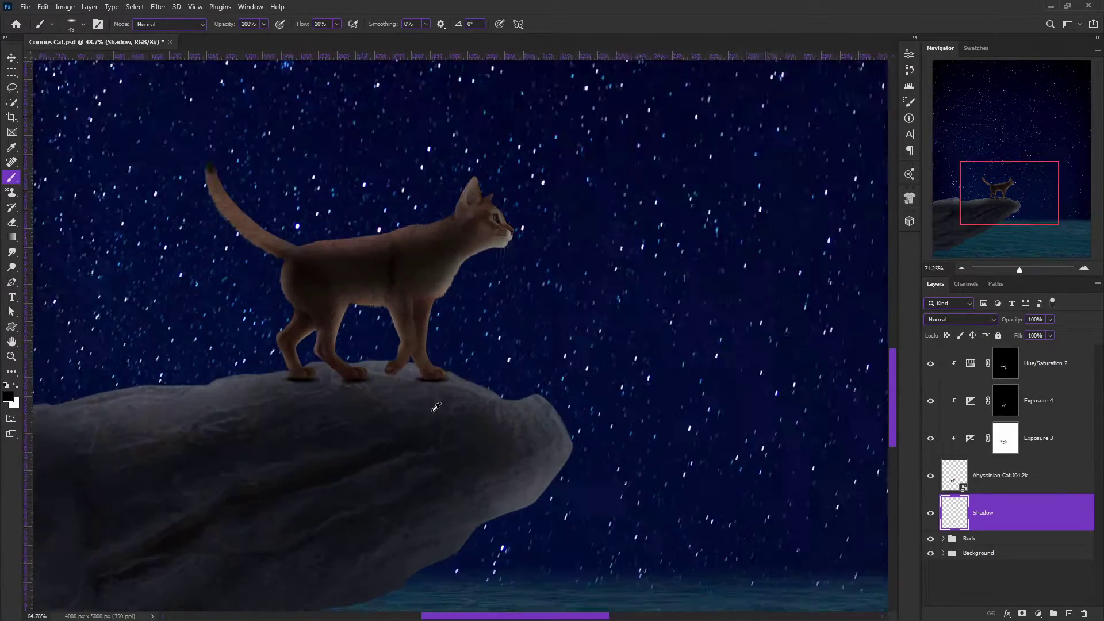
scroll(436, 407, up, 4)
scroll(426, 388, up, 3)
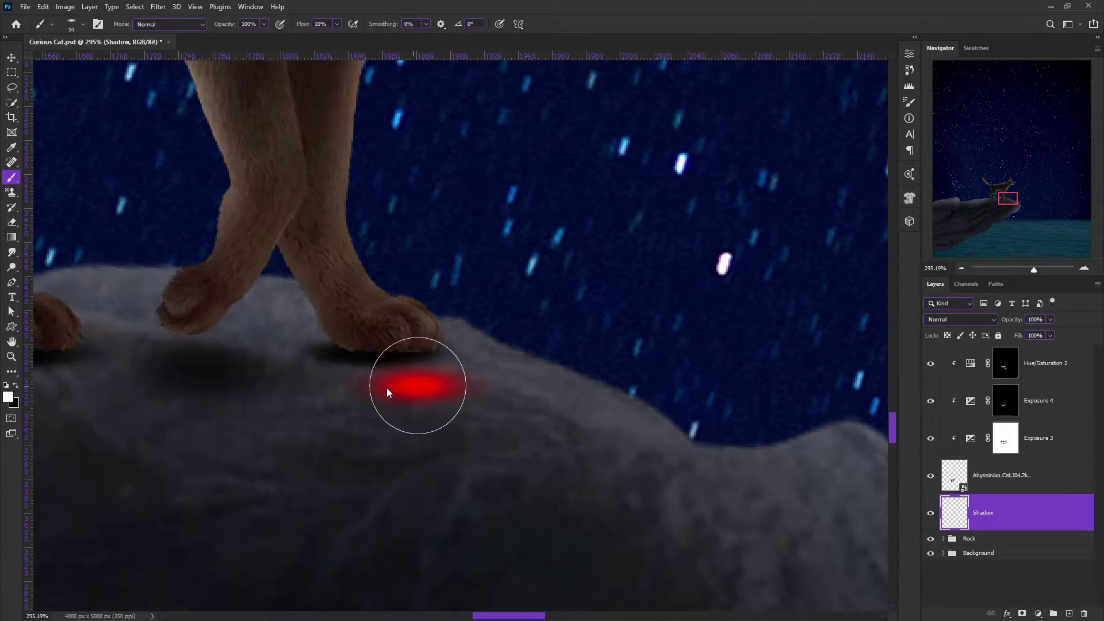
scroll(747, 471, down, 3)
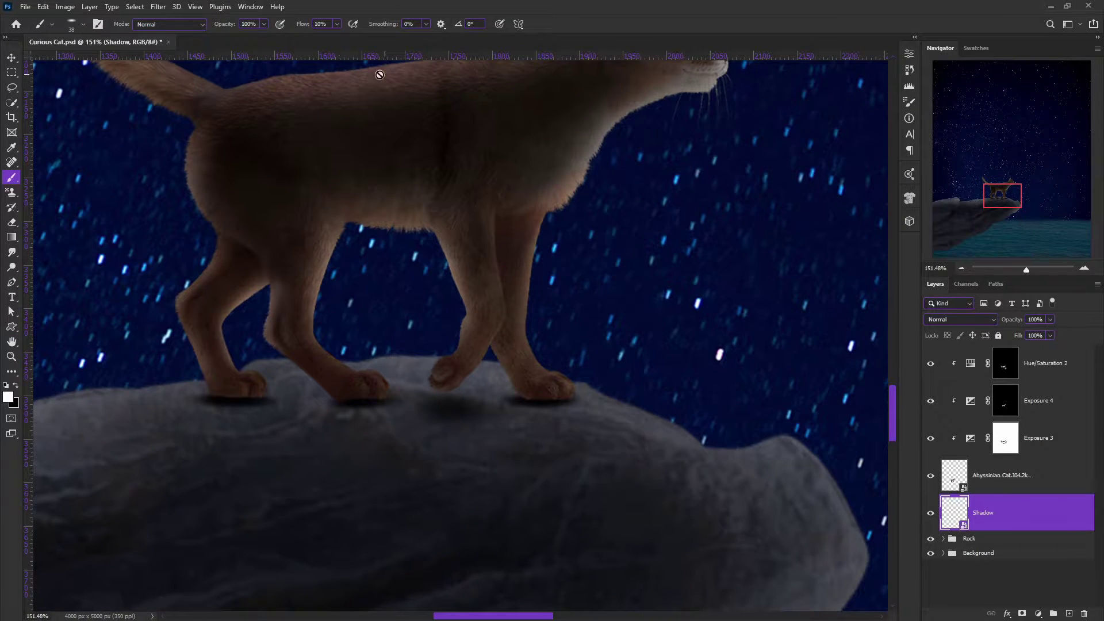
Step: Pan around the scene and add a new empty layer above Shadow
key(space)
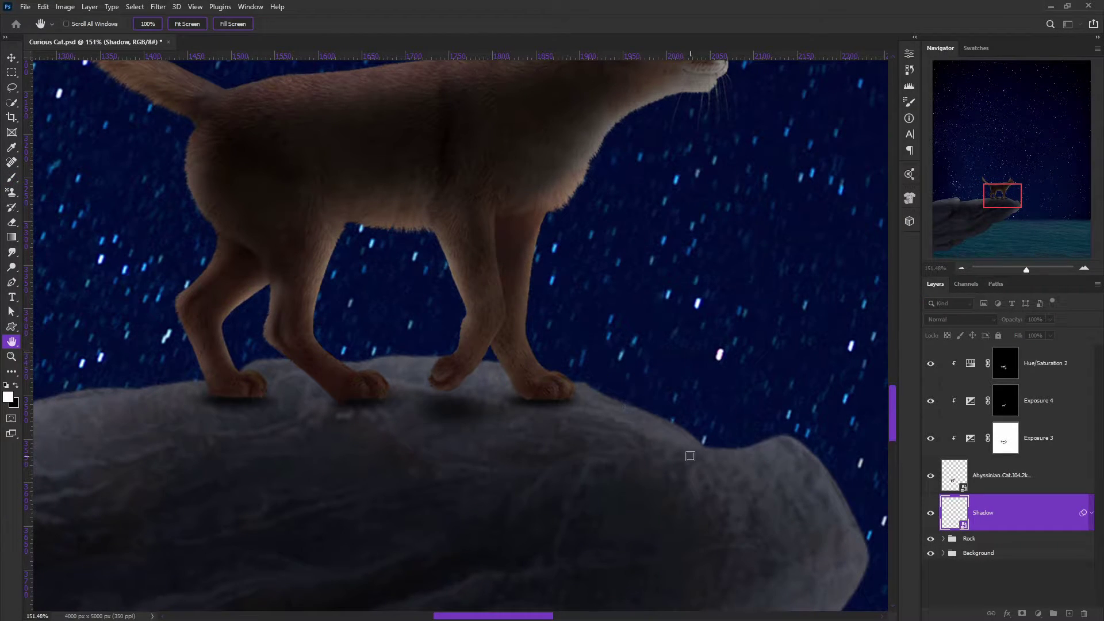
scroll(870, 328, down, 5)
scroll(879, 315, up, 3)
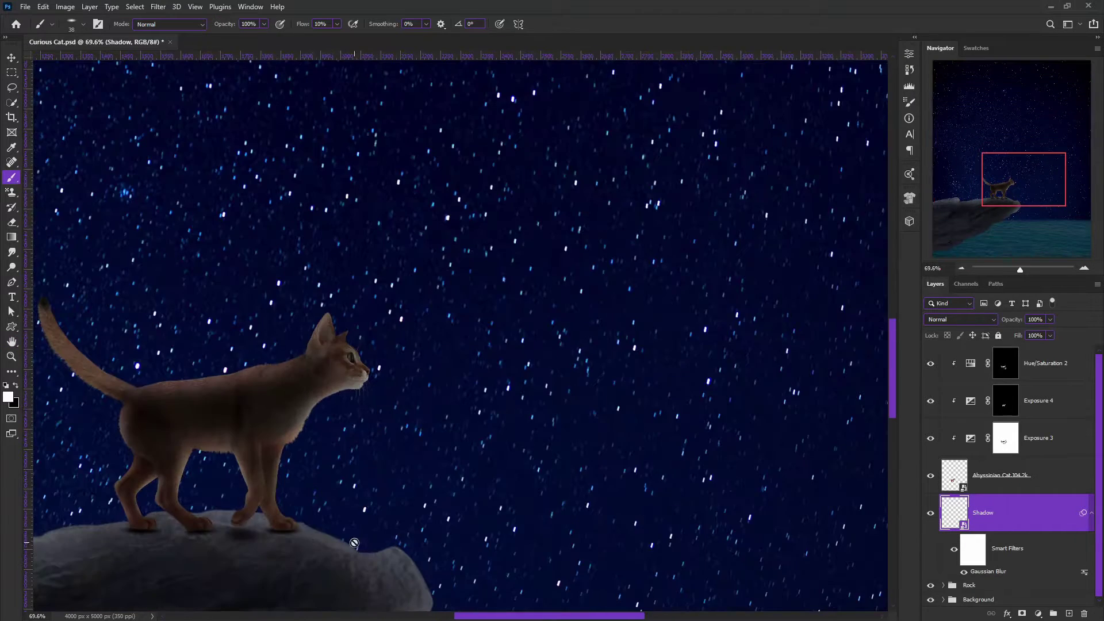
scroll(326, 349, up, 2)
click(1069, 613)
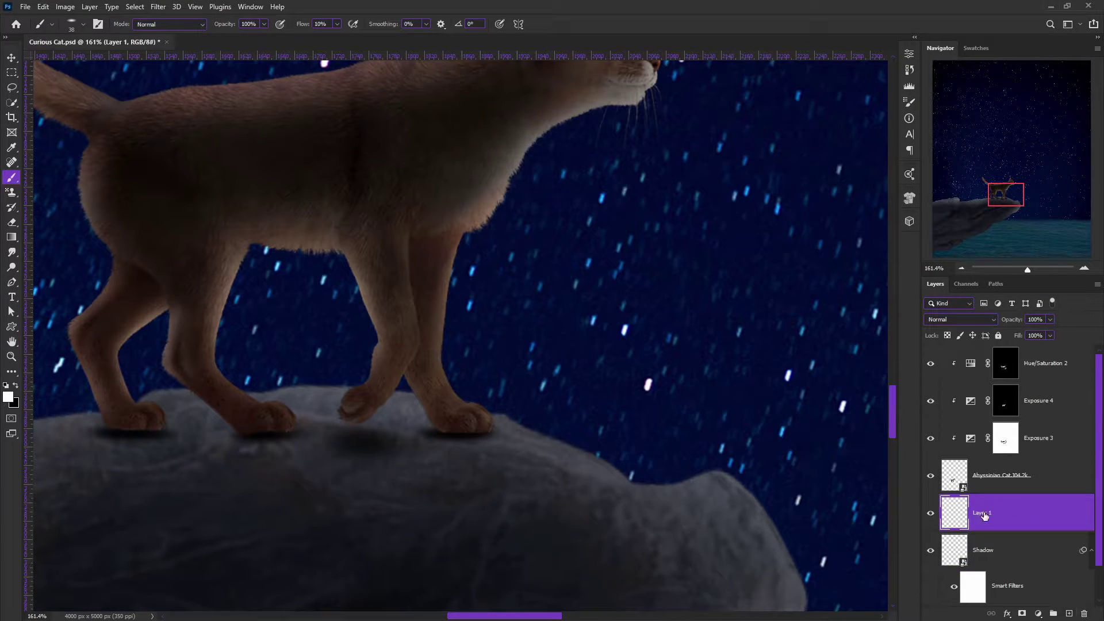
Step: Confirm the new Main shadow layer's name and raise the brush flow to 5%
key(Return)
text(Main shadow)
key(Return)
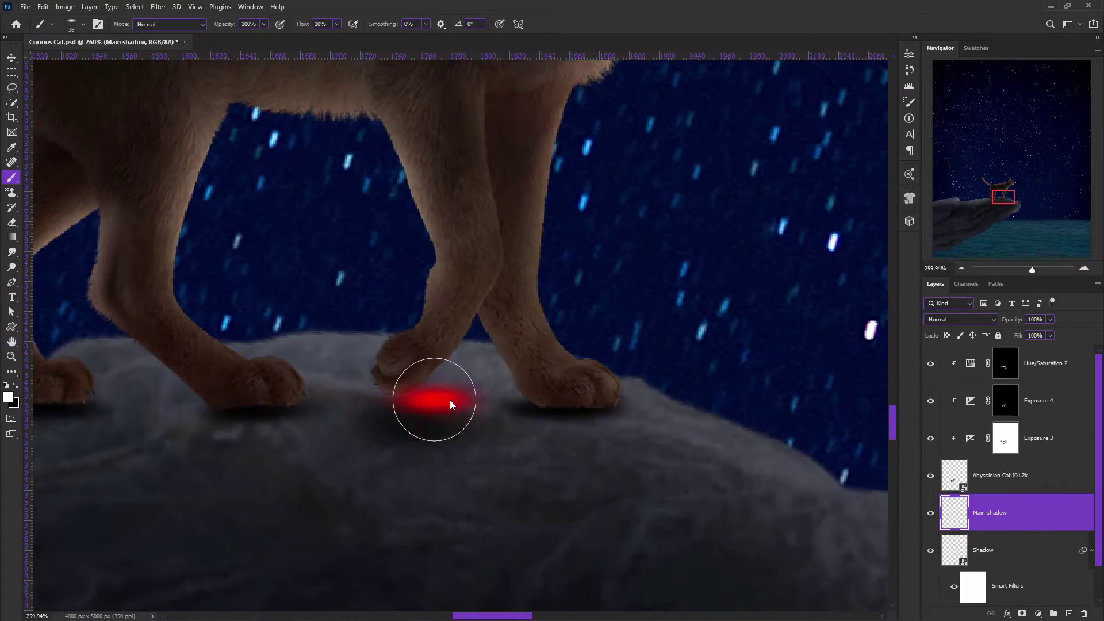
scroll(430, 332, down, 3)
drag(298, 29, 301, 28)
scroll(465, 239, up, 2)
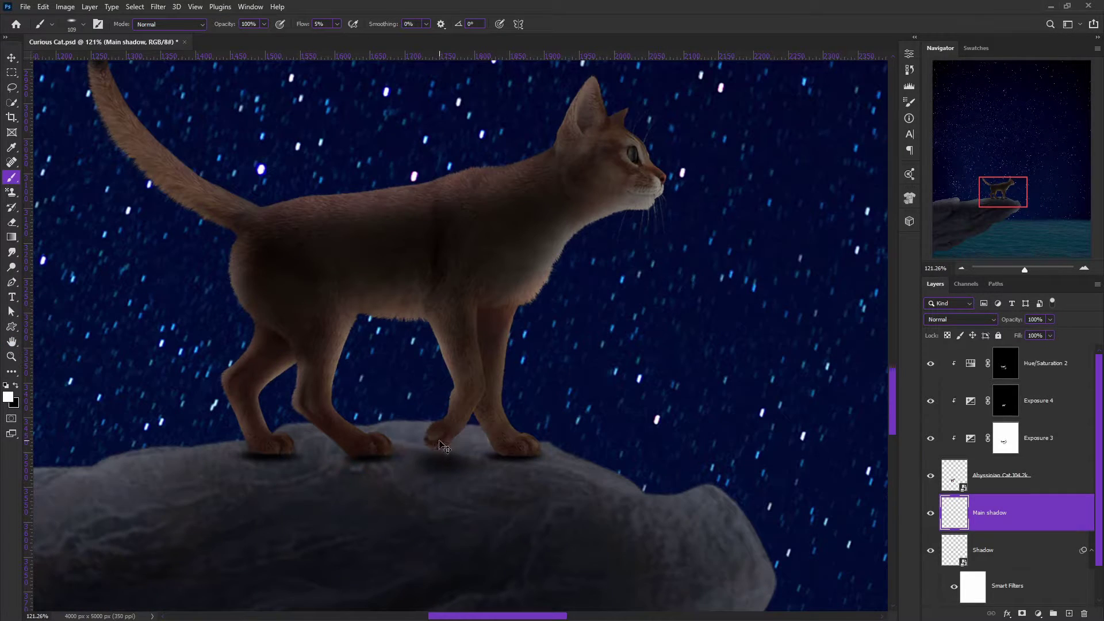
Step: Brush the main shadow under the paws and rock, then zoom out to the whole composite
mouse_move(455, 457)
mouse_down()
mouse_move(554, 466)
mouse_move(544, 457)
mouse_up()
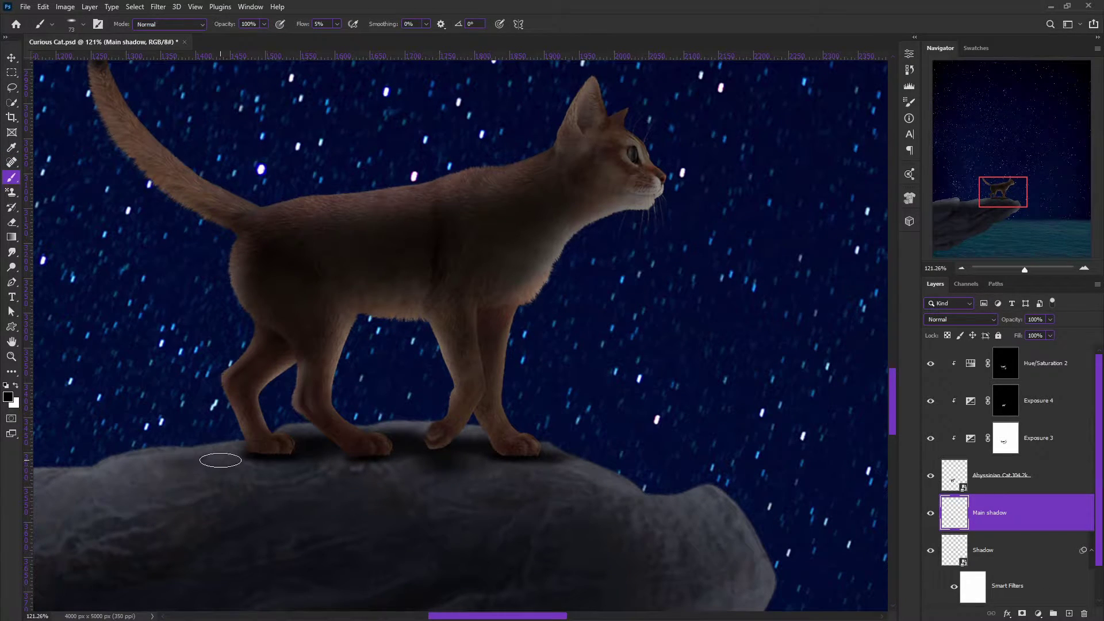
drag(221, 460, 128, 461)
scroll(258, 436, down, 5)
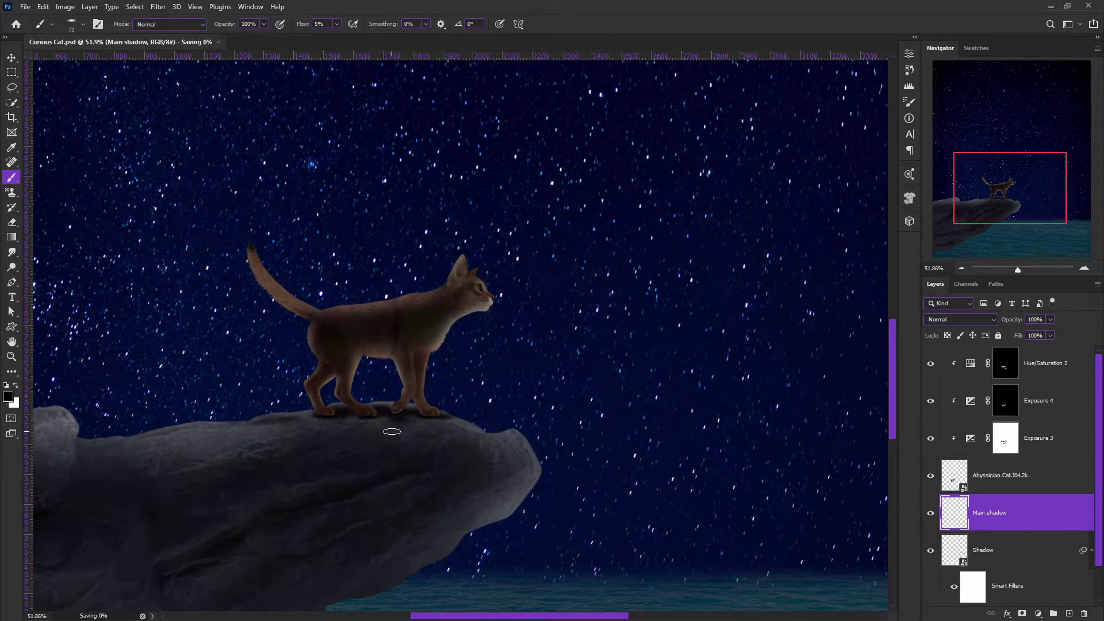
scroll(586, 348, up, 4)
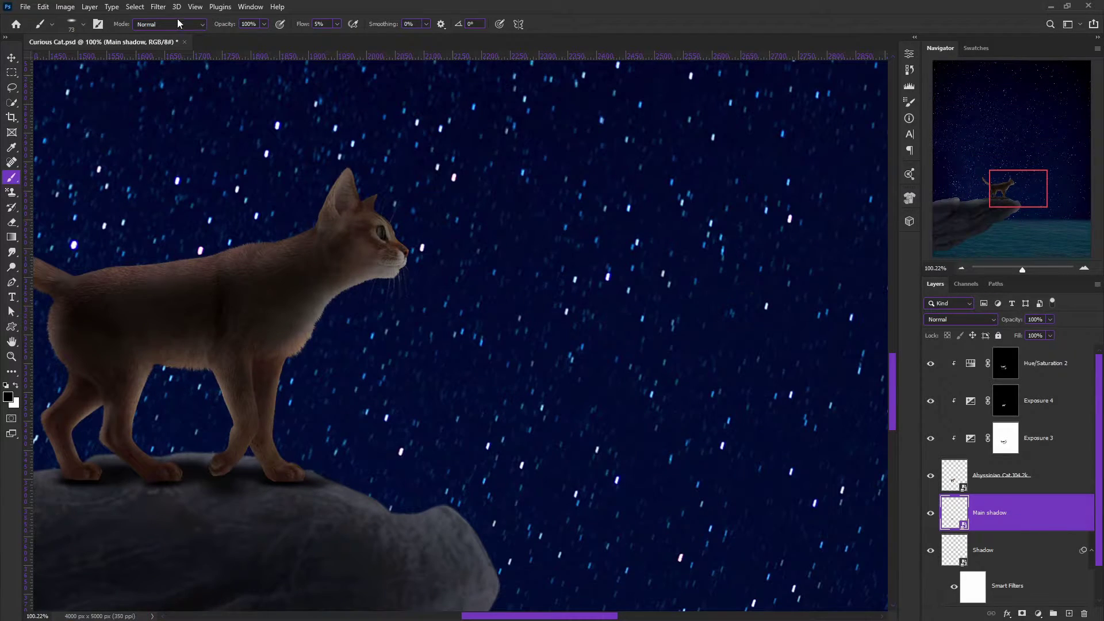
key(ctrl+space)
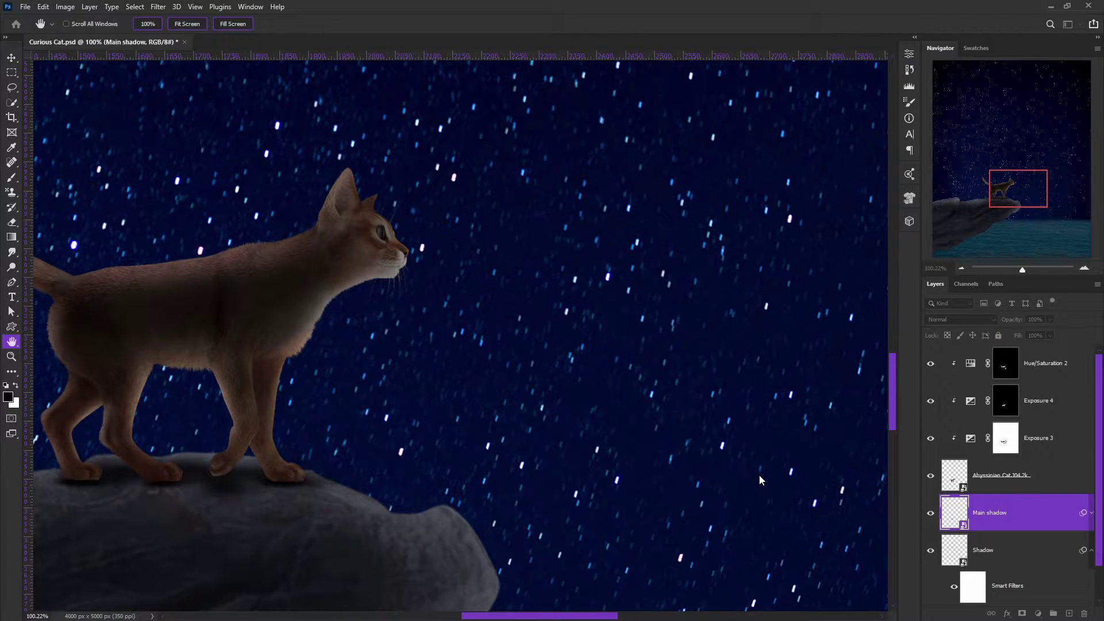
drag(763, 480, 468, 376)
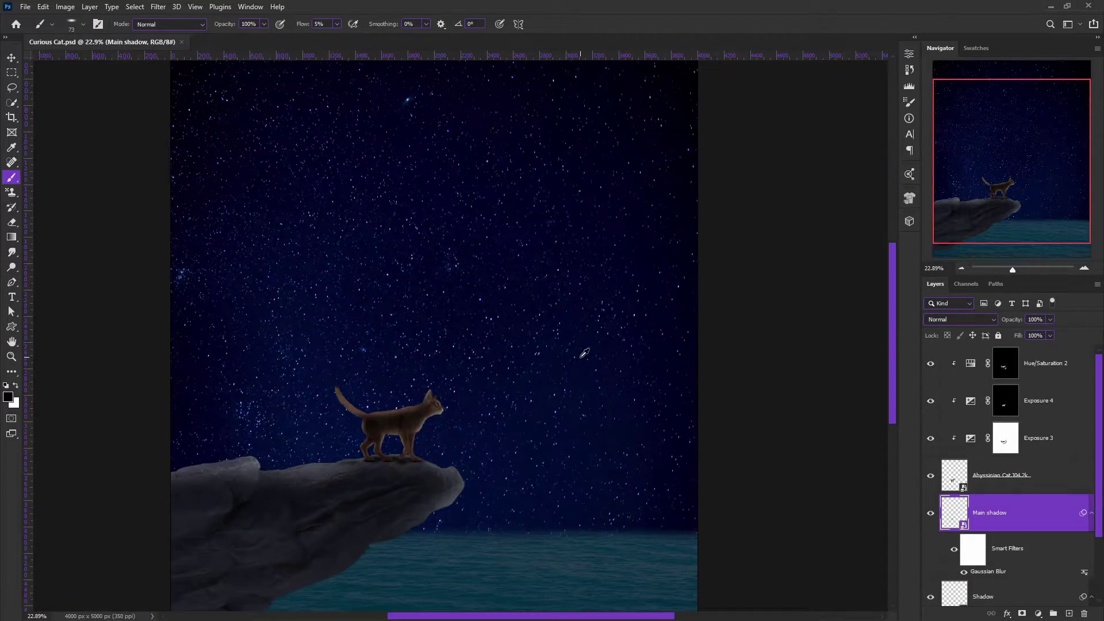
Step: Select the cat layers from Hue/Saturation 2 down to Shadow
scroll(468, 377, down, 3)
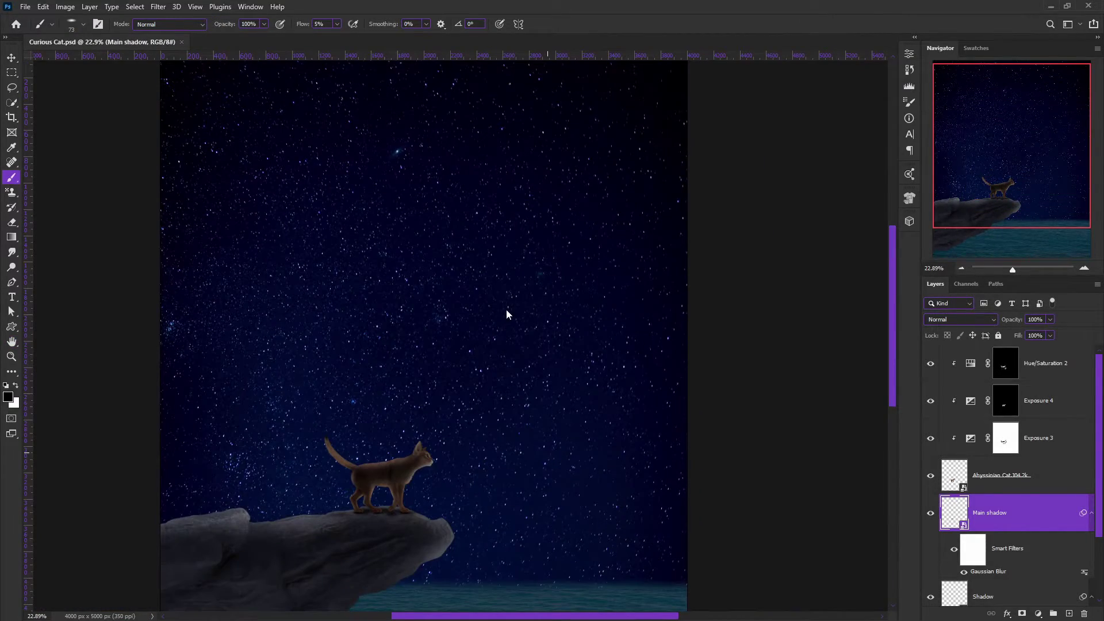
scroll(506, 310, down, 2)
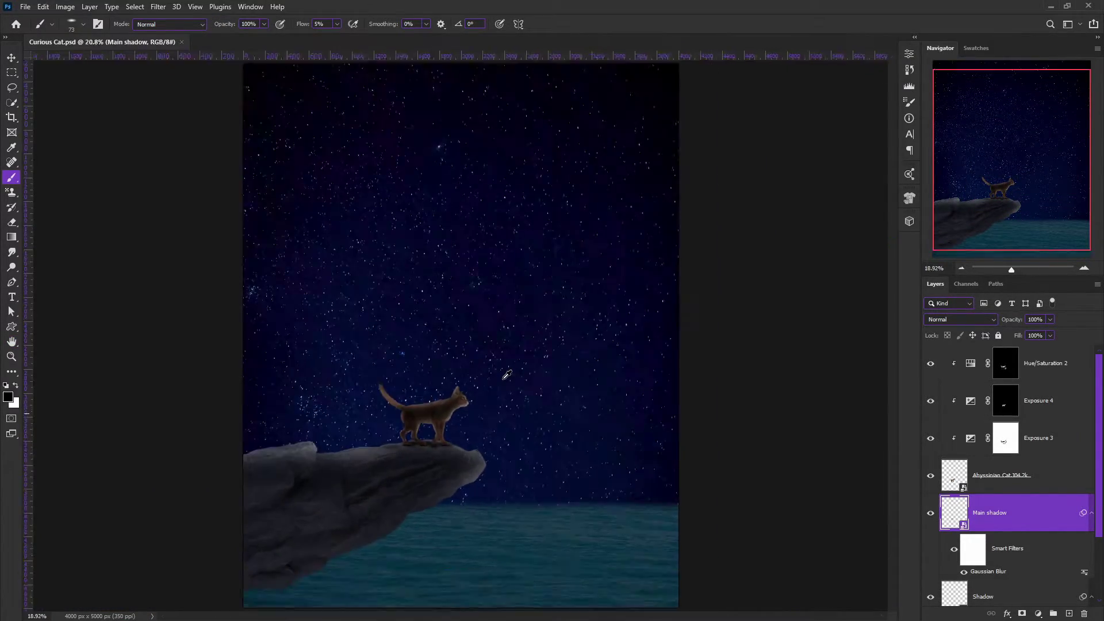
scroll(632, 403, down, 2)
key(alt+period)
key(x)
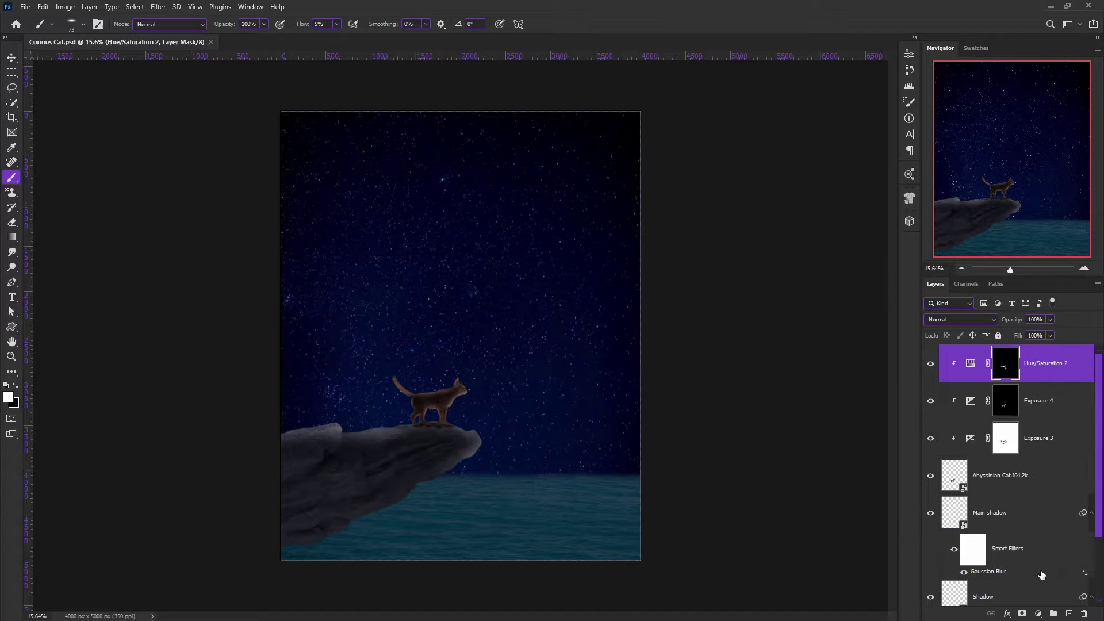
scroll(1042, 575, down, 2)
shift+click(1028, 549)
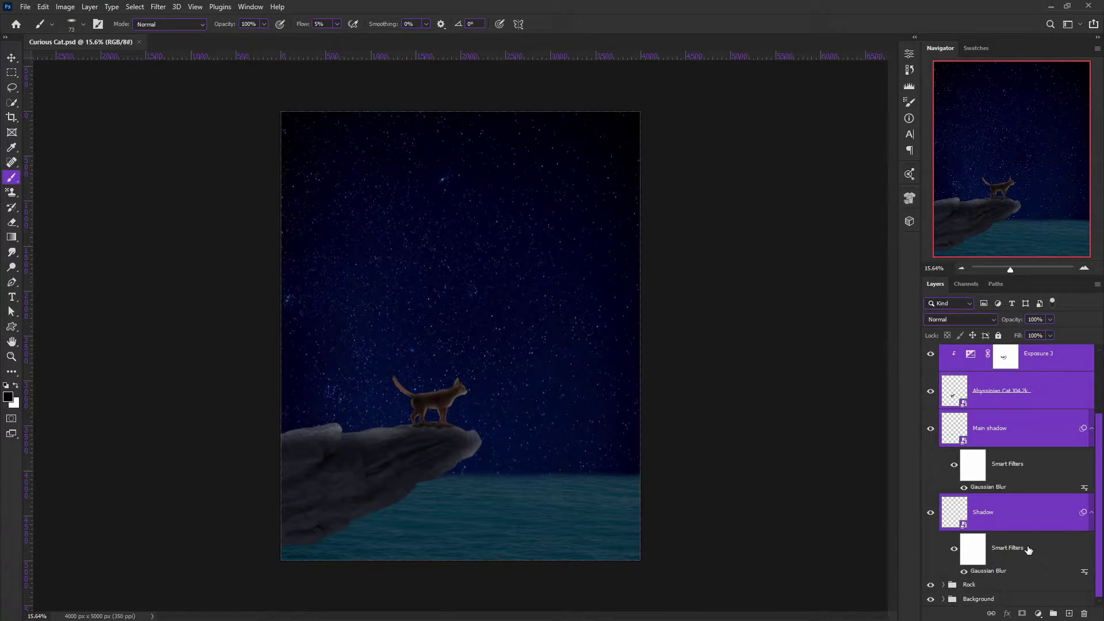
Step: Group the selected layers, name the group Cat, and save the file
key(ctrl+g)
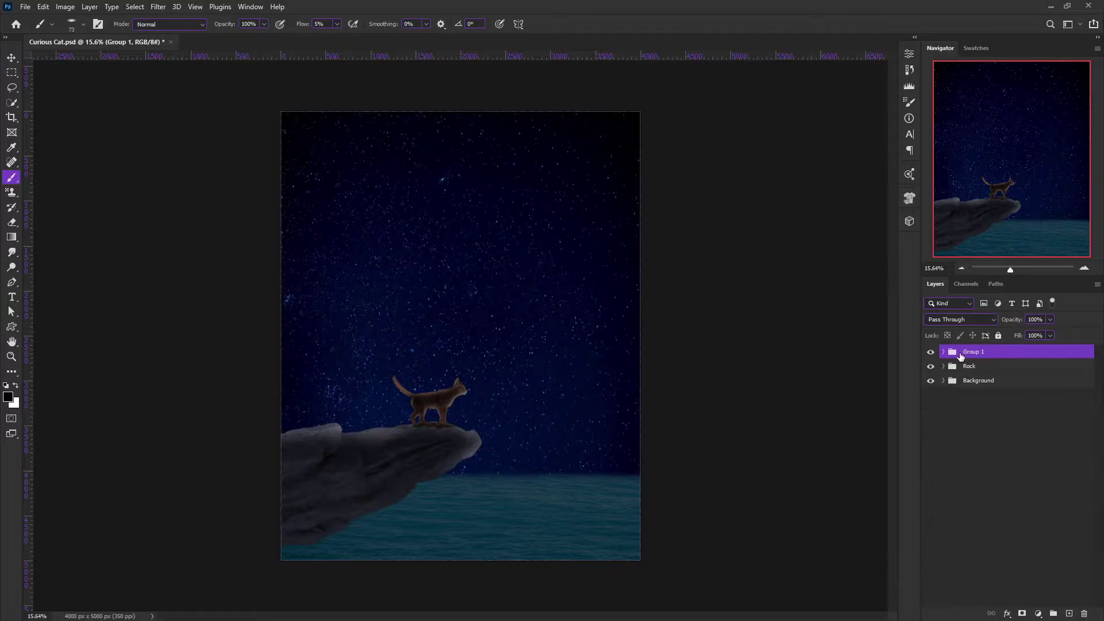
key(ctrl+shift+g)
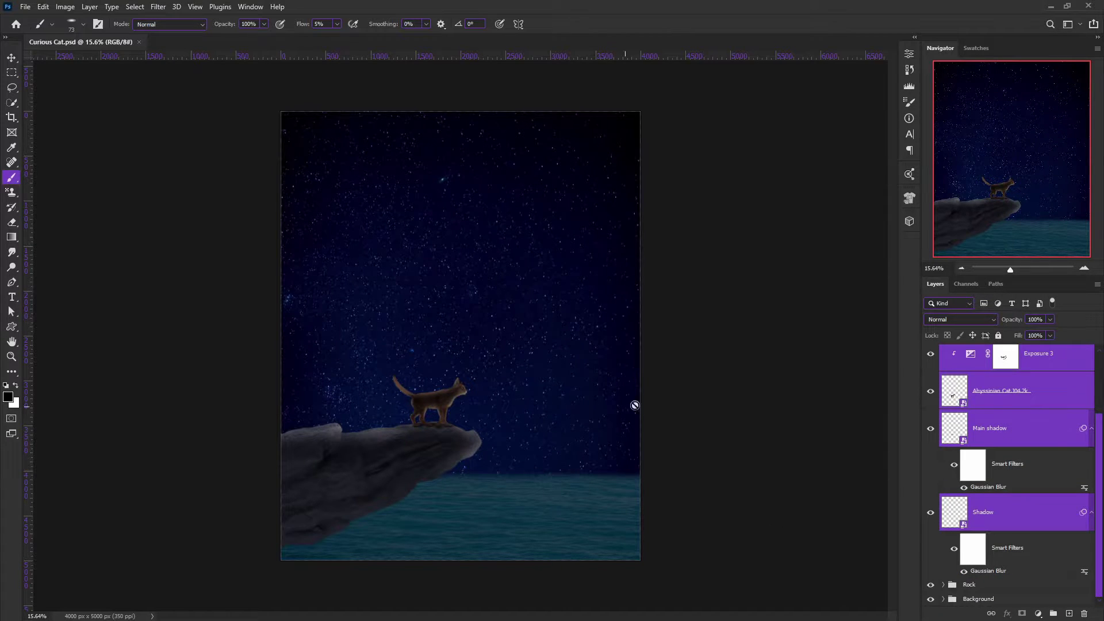
key(ctrl+g)
double_click(972, 351)
text(Cat)
key(Return)
key(ctrl+s)
scroll(701, 328, up, 3)
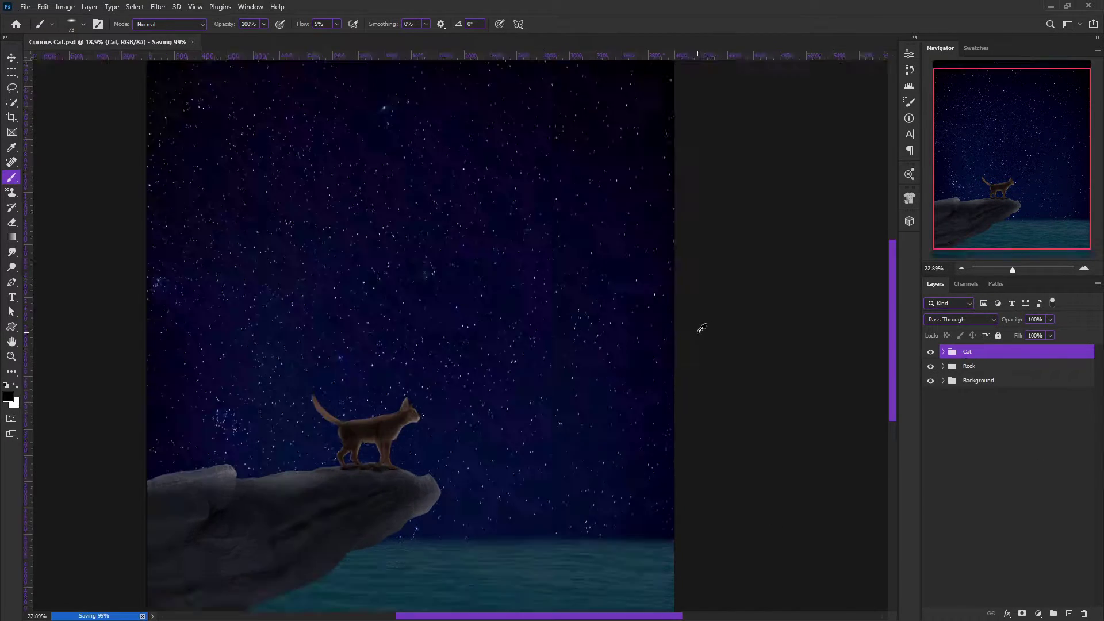
scroll(503, 456, down, 2)
scroll(503, 456, up, 4)
scroll(263, 483, down, 3)
scroll(514, 423, down, 1)
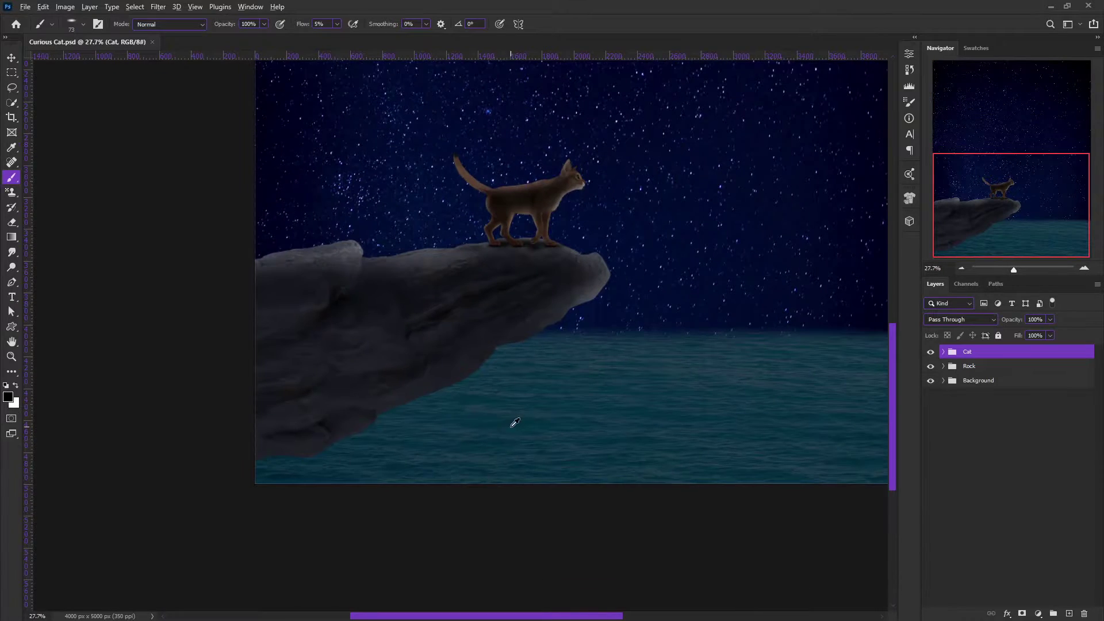
scroll(515, 423, down, 3)
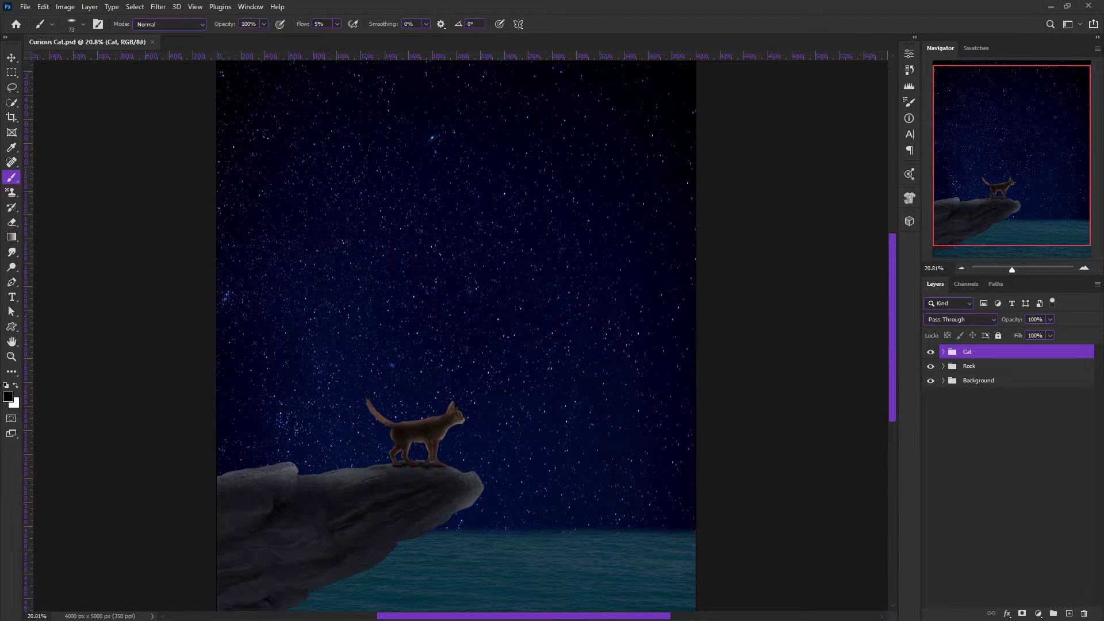
Step: Scale the placed moon, move it to the upper-right sky, and name the layer Moon
drag(599, 192, 554, 236)
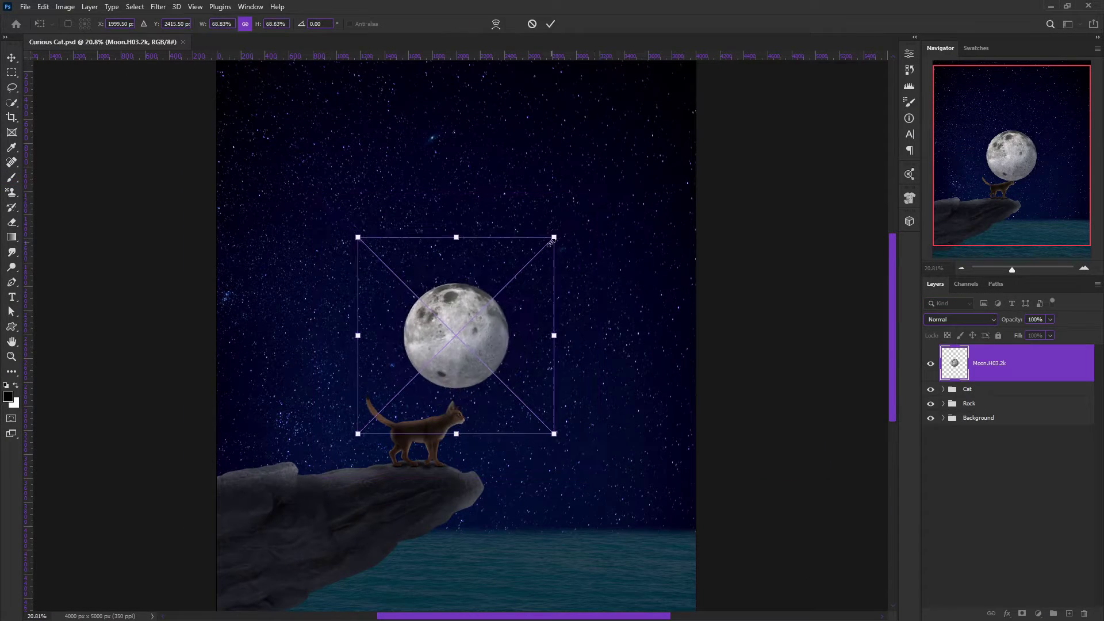
drag(457, 334, 527, 194)
key(Return)
scroll(582, 228, down, 2)
scroll(582, 228, up, 2)
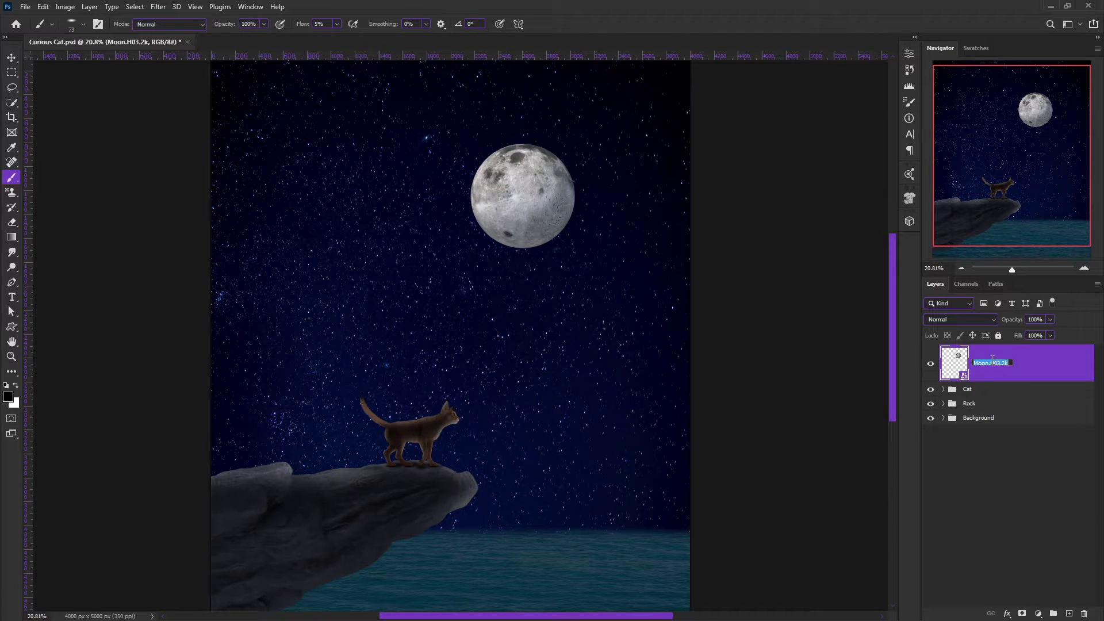
text(Moon)
key(Return)
Step: Add an Exposure adjustment clipped to the moon and save the file
key(F2)
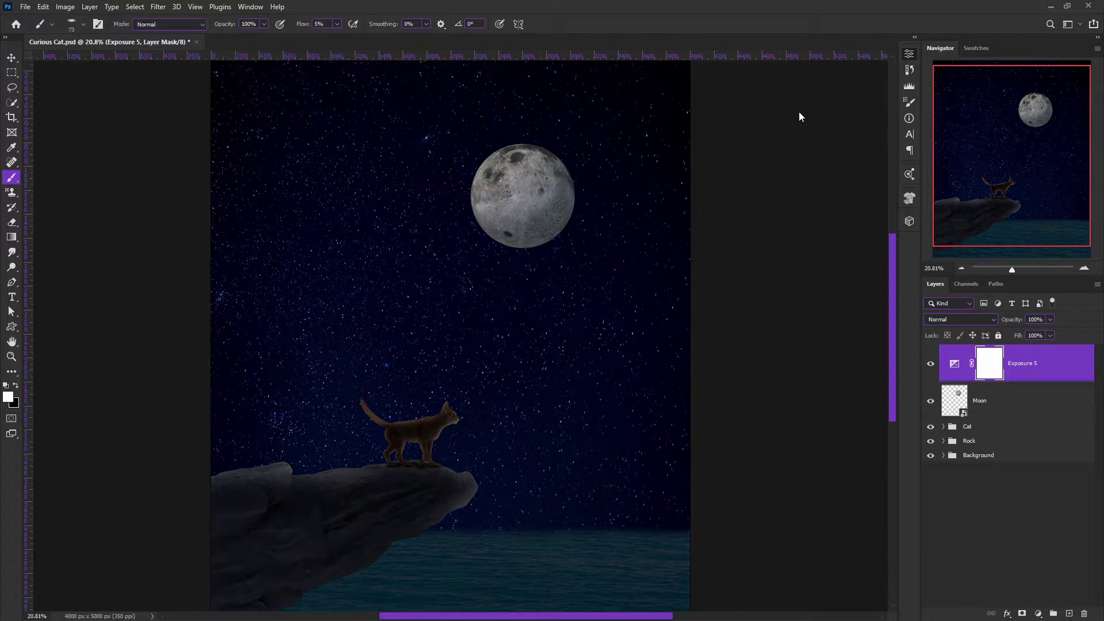
key(ctrl+alt+g)
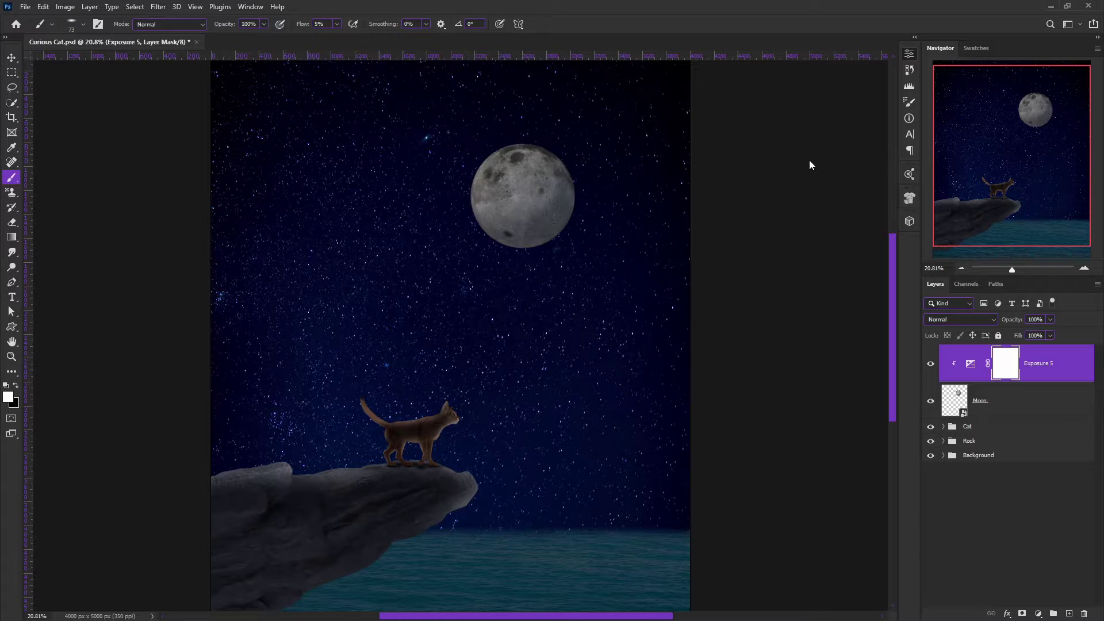
key(ctrl+s)
key(ctrl+0)
scroll(684, 399, up, 3)
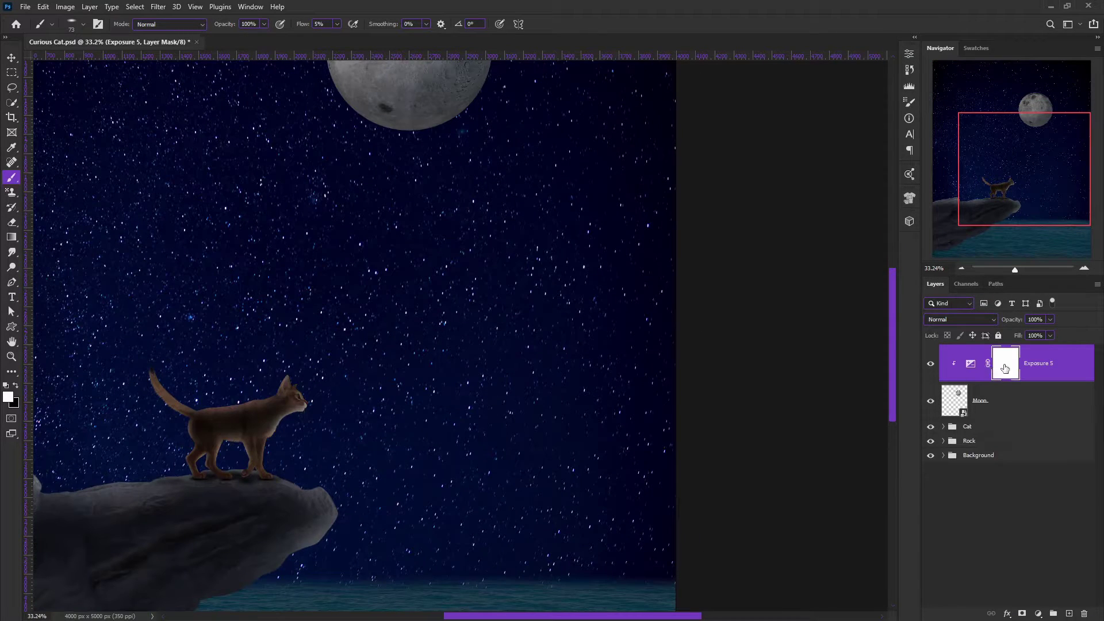
scroll(511, 328, down, 3)
scroll(490, 211, up, 2)
Step: Switch to black for masking the moon's Exposure and add another Exposure layer
key(x)
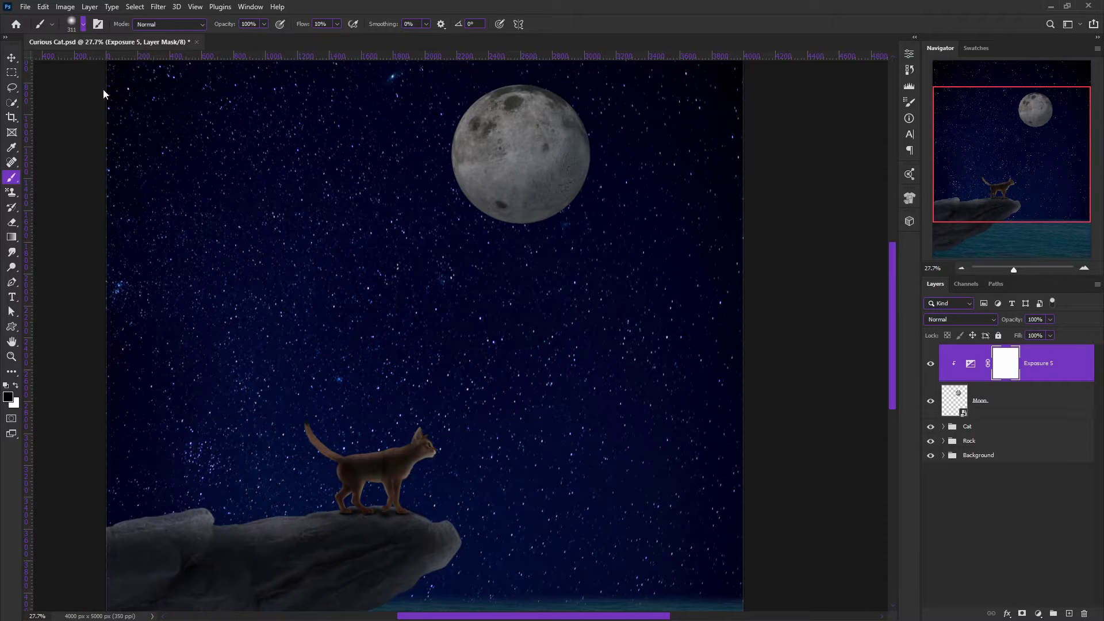
scroll(563, 202, down, 3)
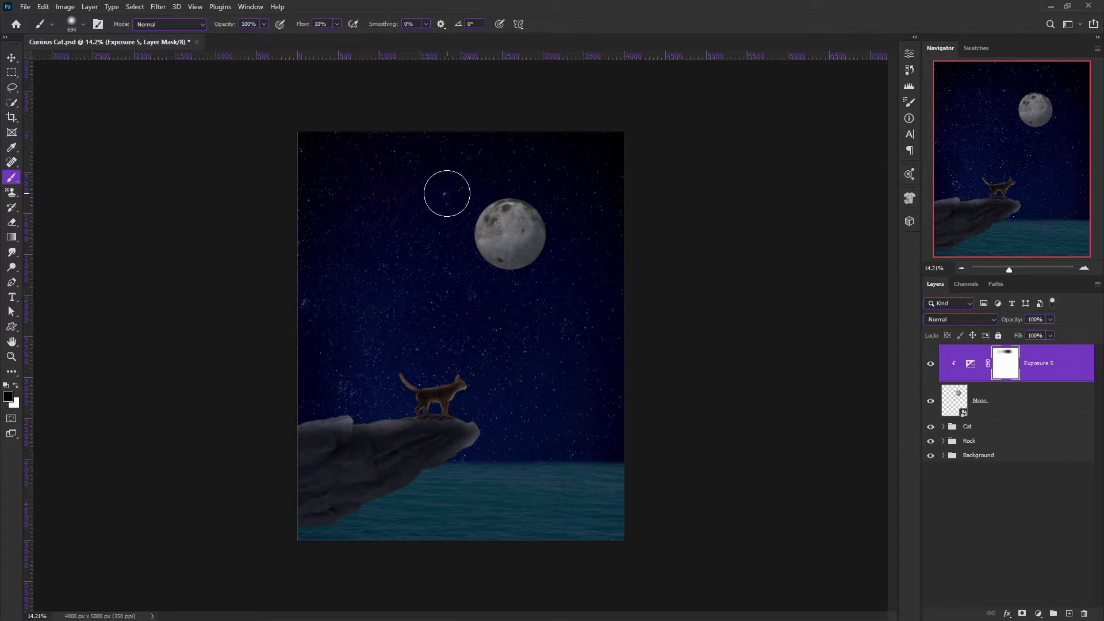
scroll(609, 303, up, 3)
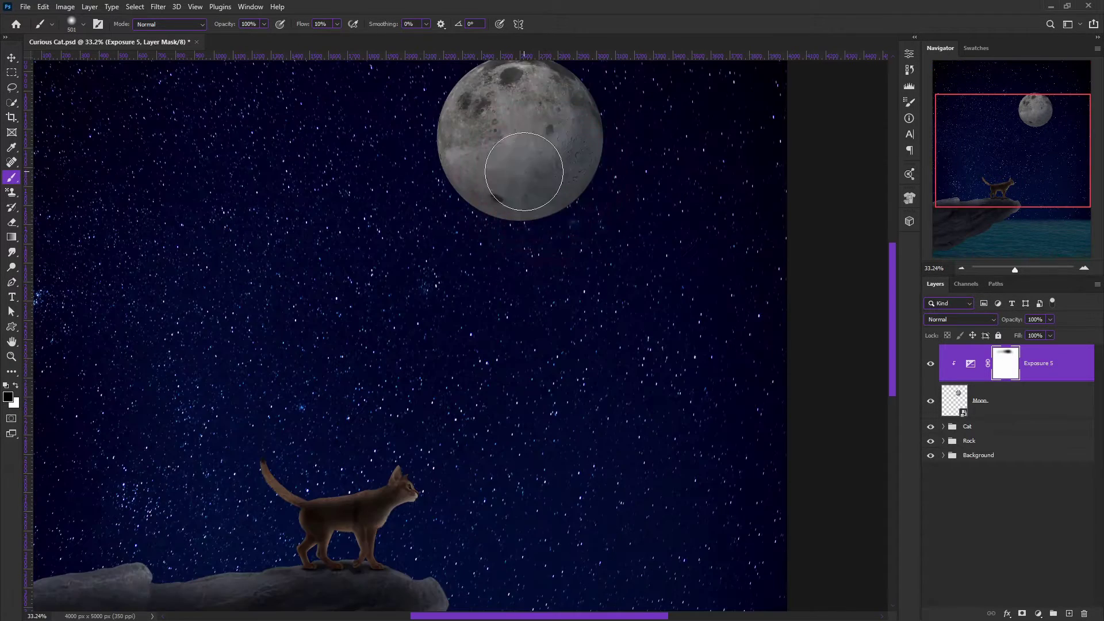
scroll(523, 171, down, 3)
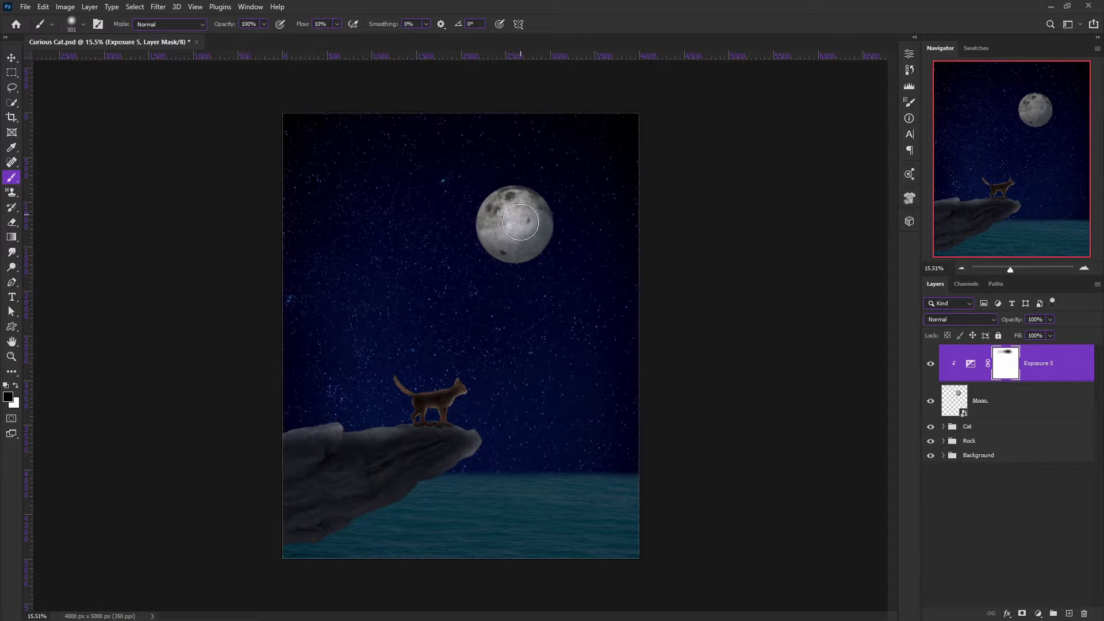
click(1038, 613)
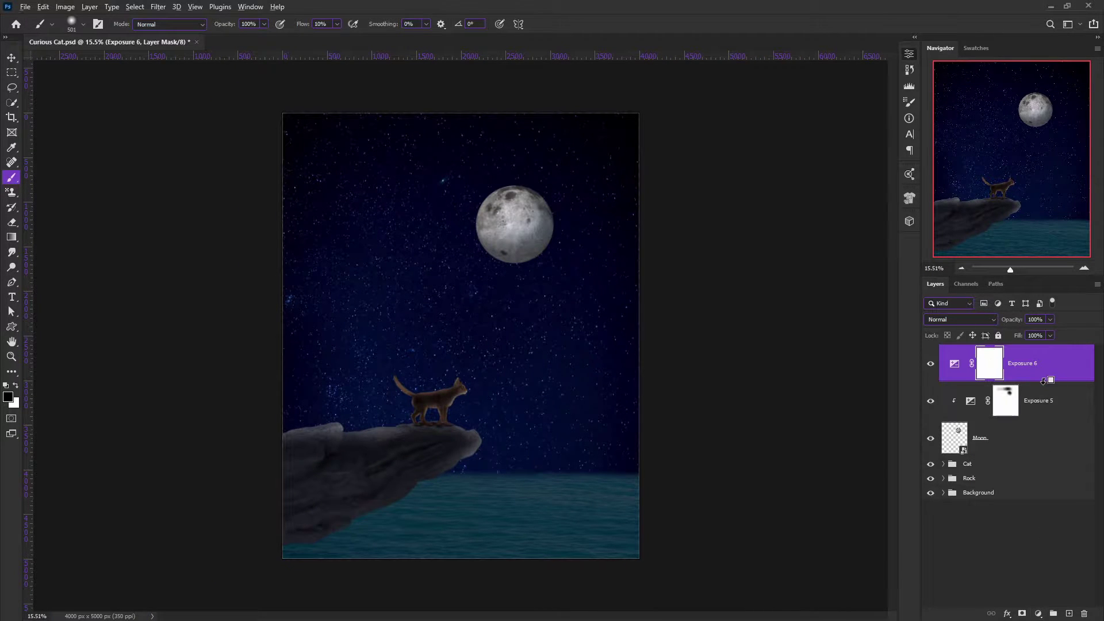
Step: Clip the new Exposure to the moon, invert its mask, and paint around the moon's edge
alt+click(1043, 381)
key(ctrl+i)
scroll(566, 239, up, 3)
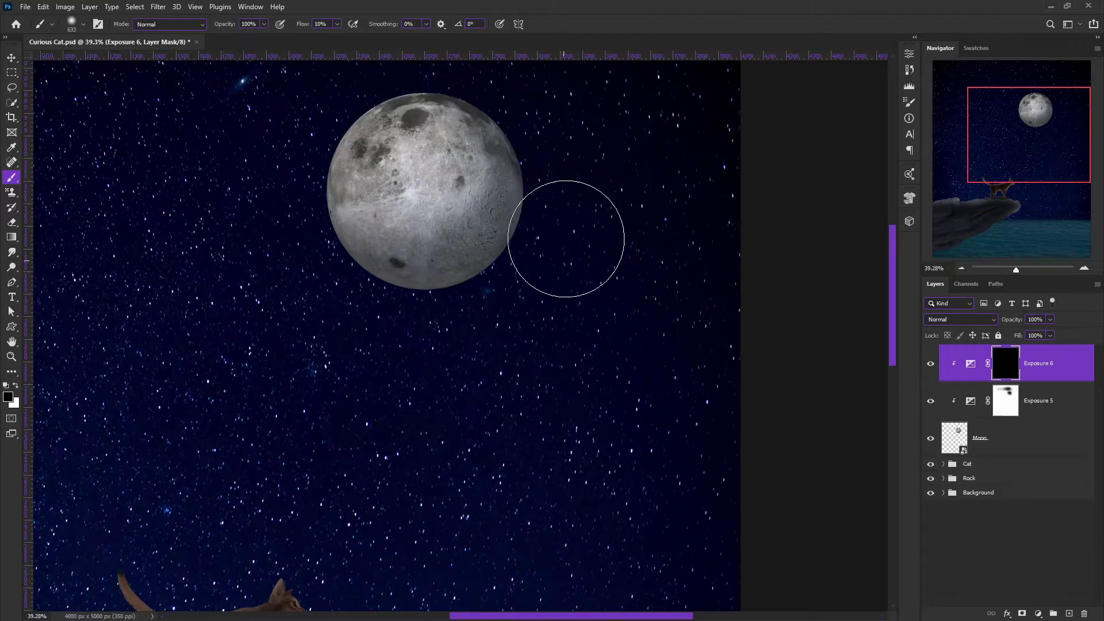
scroll(565, 239, up, 3)
key(x)
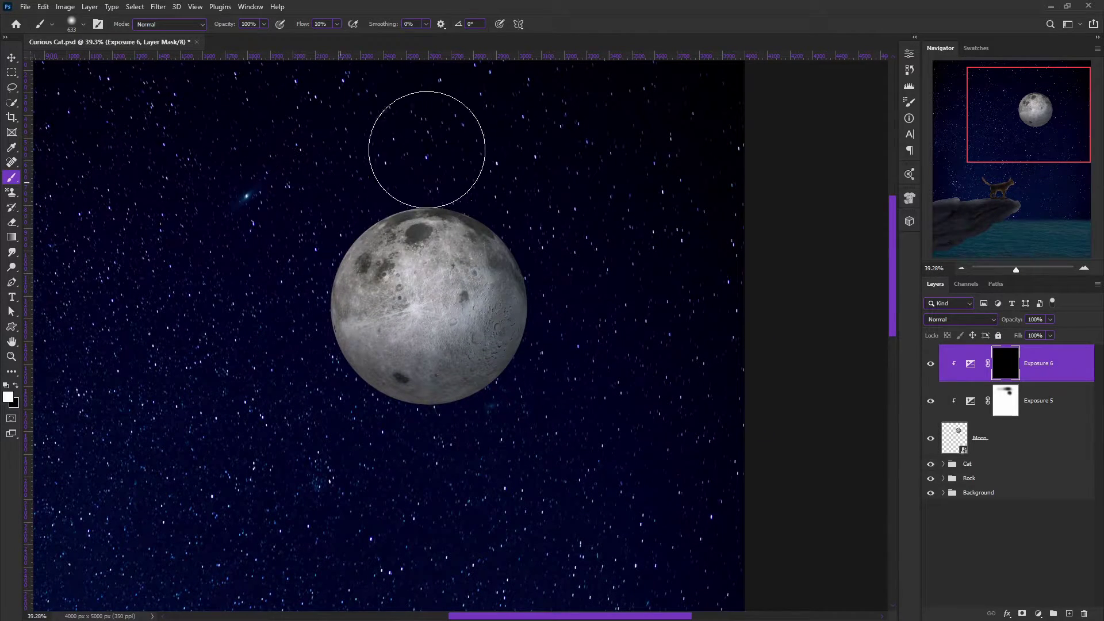
drag(426, 149, 456, 449)
Step: Paint the Exposure along the moon's left and upper-right edges and save the file
scroll(456, 448, up, 3)
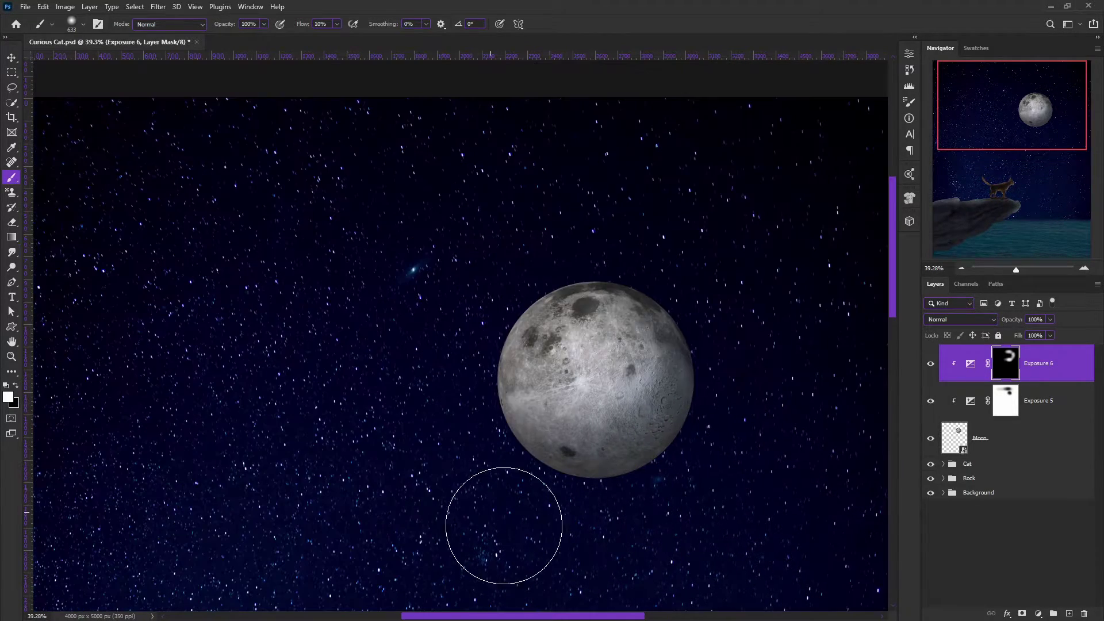
drag(504, 526, 564, 516)
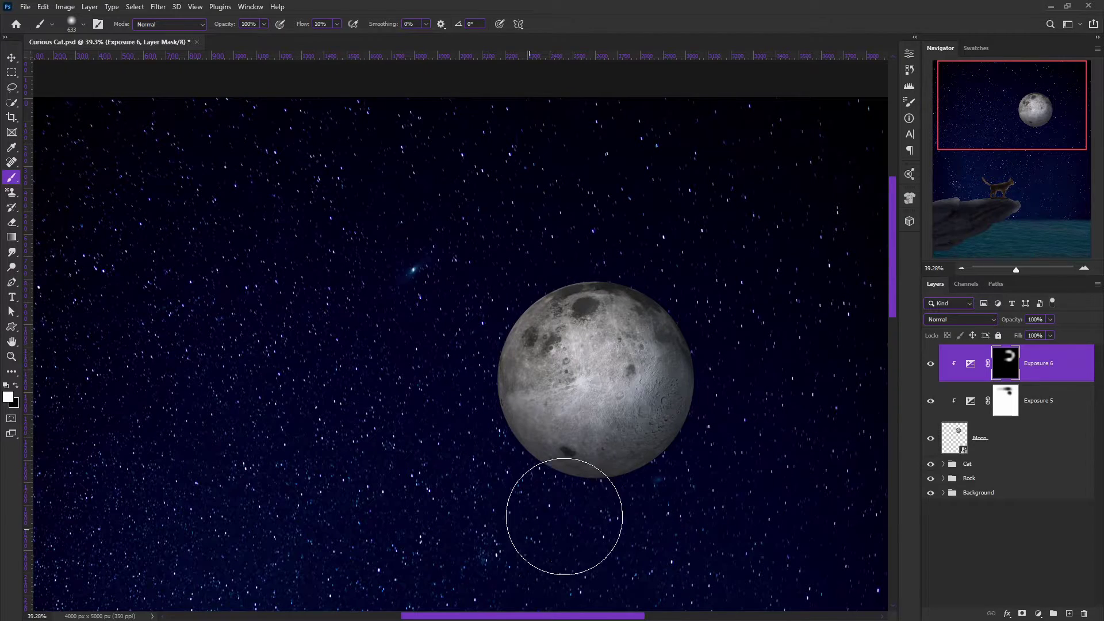
drag(518, 382, 690, 360)
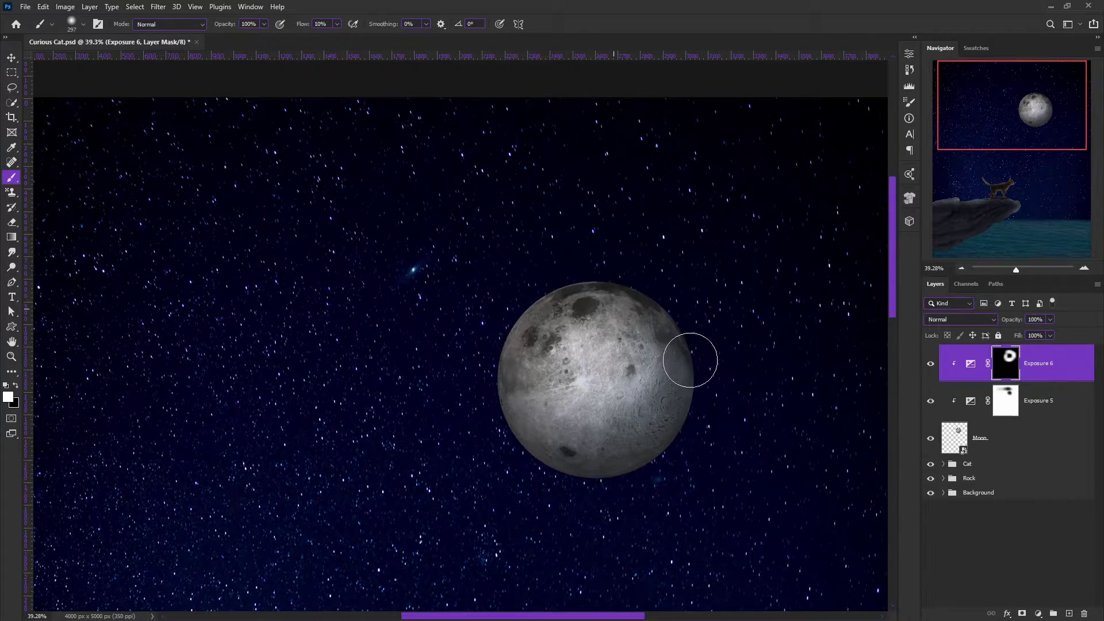
scroll(690, 359, down, 3)
scroll(660, 234, up, 2)
mouse_move(505, 209)
mouse_down()
mouse_move(515, 162)
mouse_move(517, 178)
mouse_up()
key(x)
key(x)
key(ctrl+s)
Step: Add a Color Balance adjustment for the moon
scroll(597, 327, down, 3)
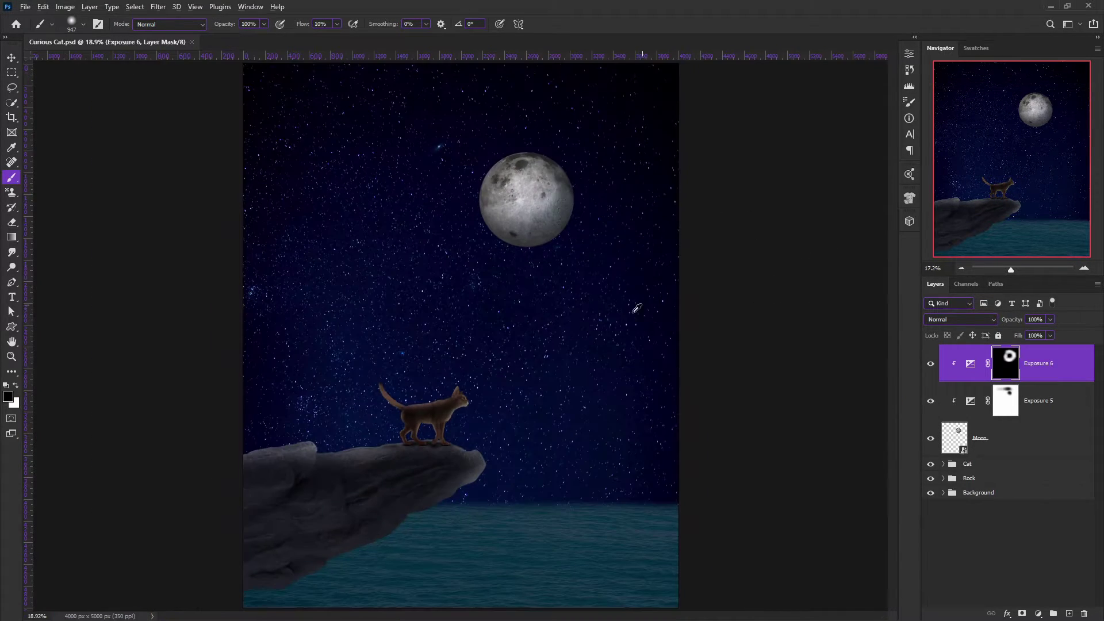
scroll(599, 328, down, 2)
scroll(595, 330, up, 4)
scroll(593, 334, down, 1)
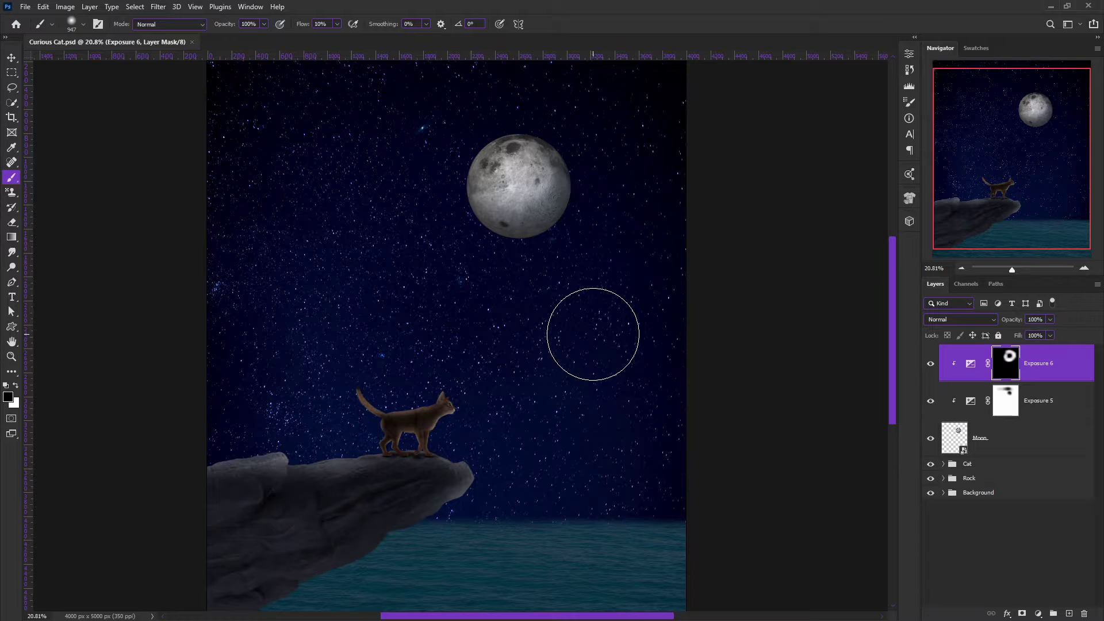
scroll(528, 322, down, 2)
scroll(460, 310, down, 1)
scroll(449, 299, down, 1)
scroll(468, 295, up, 3)
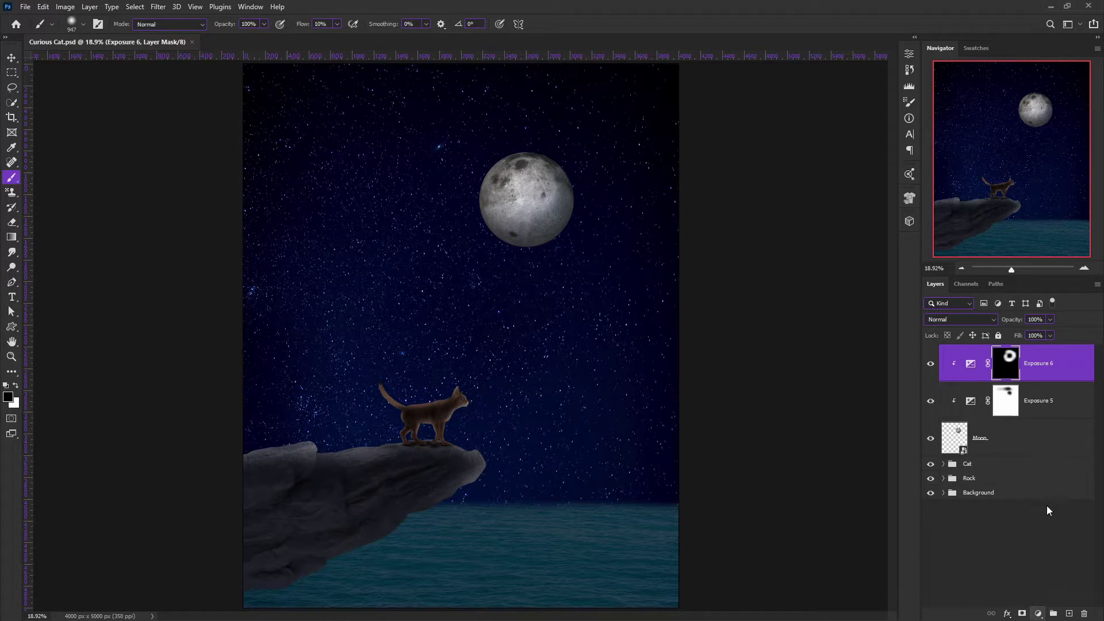
key(ctrl+b)
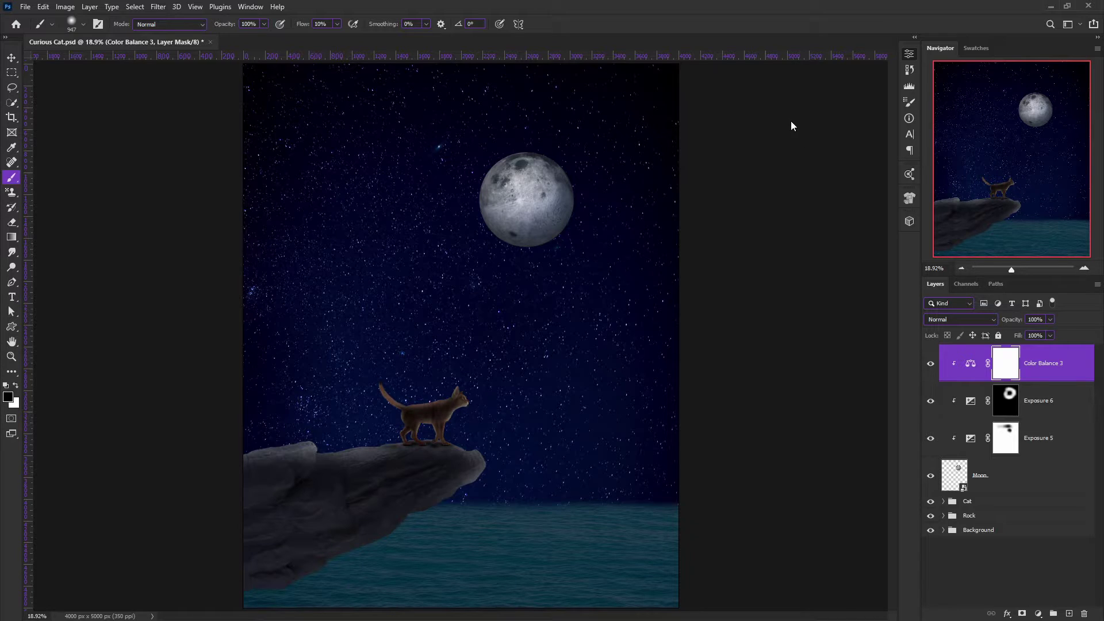
Step: Add a layer mask to the Moon layer, paint part of it out, and add a new layer on top
scroll(680, 306, up, 2)
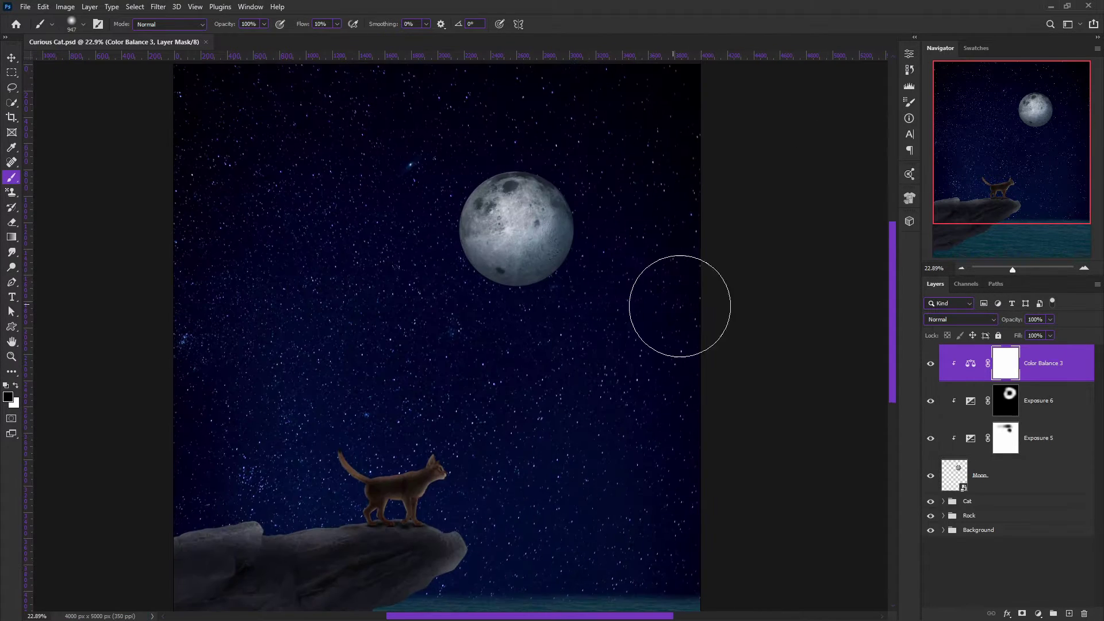
click(1023, 475)
click(1022, 613)
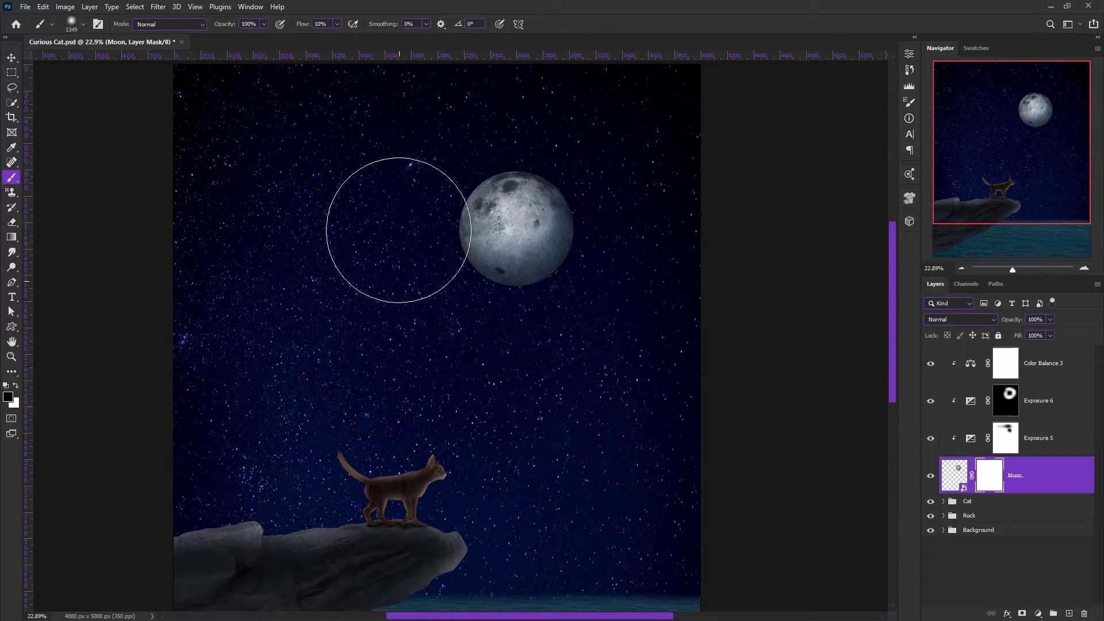
click(474, 100)
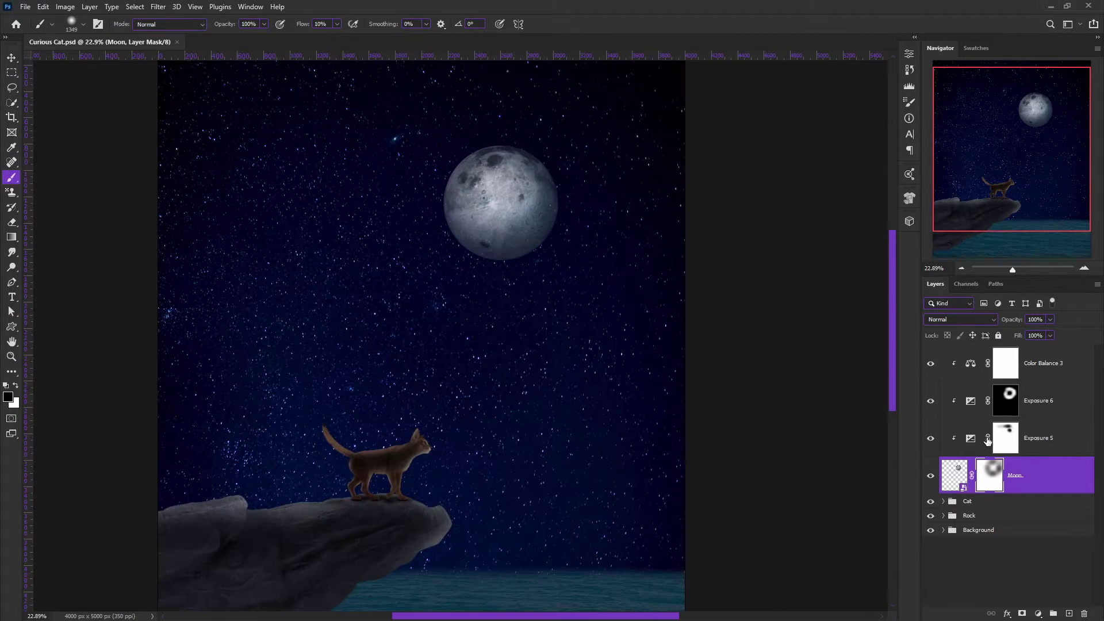
click(1041, 373)
click(1069, 613)
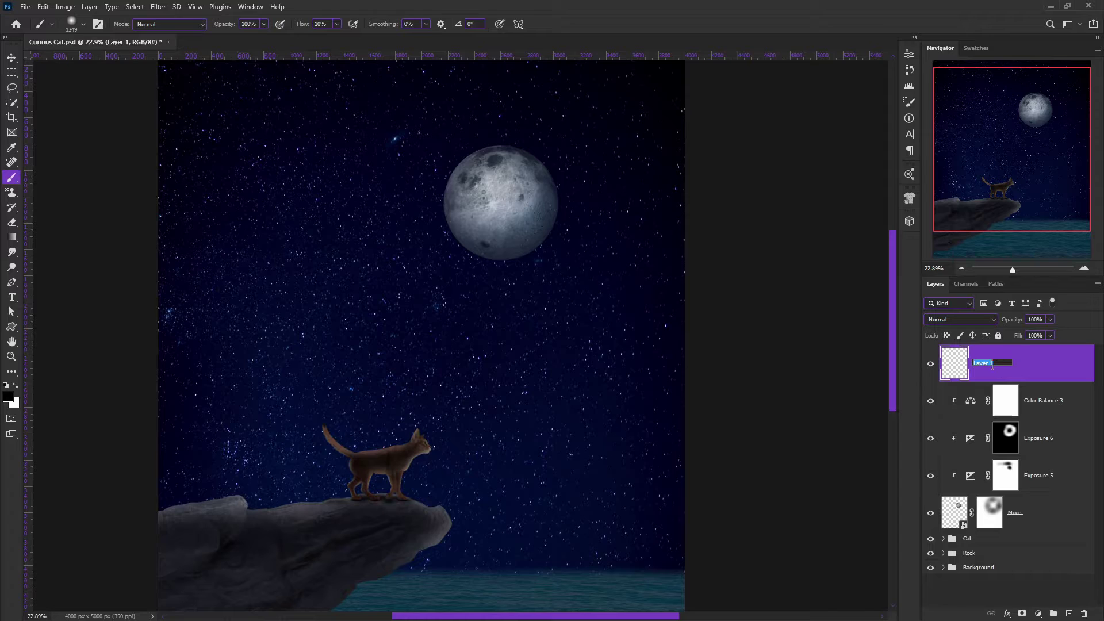
Step: Name the layer Clouds and brush soft white clouds across the moon and upper sky
text(uds)
key(Return)
key(x)
click(490, 276)
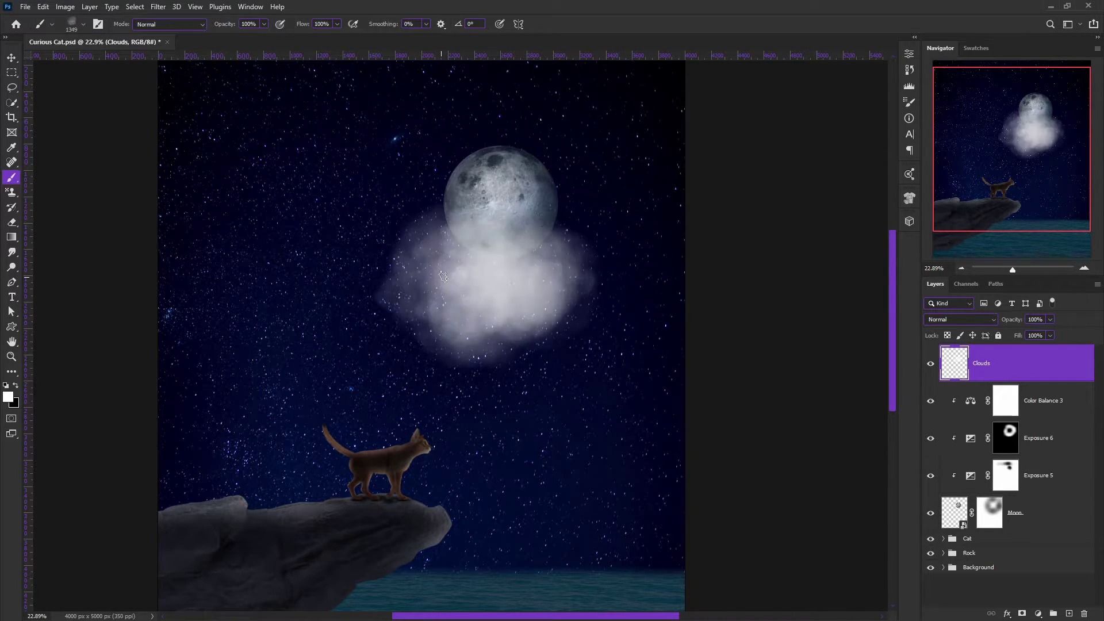
key(ctrl+z)
mouse_move(491, 279)
mouse_down()
mouse_move(521, 268)
mouse_move(451, 230)
mouse_move(557, 238)
mouse_move(373, 277)
mouse_move(636, 320)
mouse_up()
mouse_move(572, 210)
mouse_down()
mouse_move(572, 94)
mouse_move(284, 209)
mouse_up()
Step: Erase and fade parts of the clouds around the moon with a low-flow Eraser
scroll(626, 218, down, 2)
key(x)
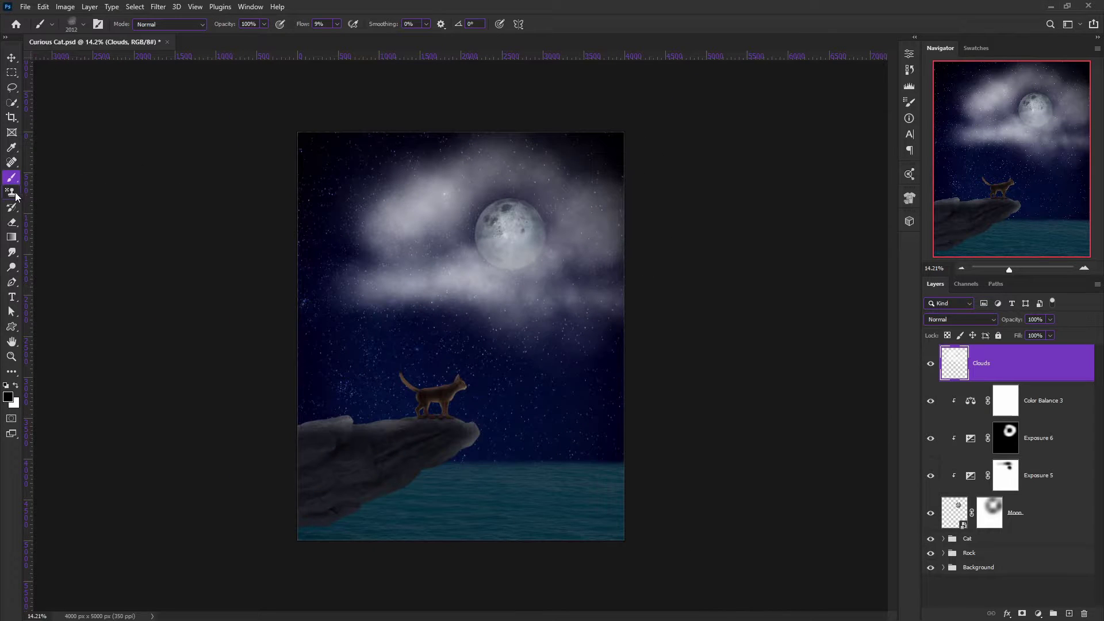
click(12, 163)
click(11, 222)
drag(582, 213, 589, 199)
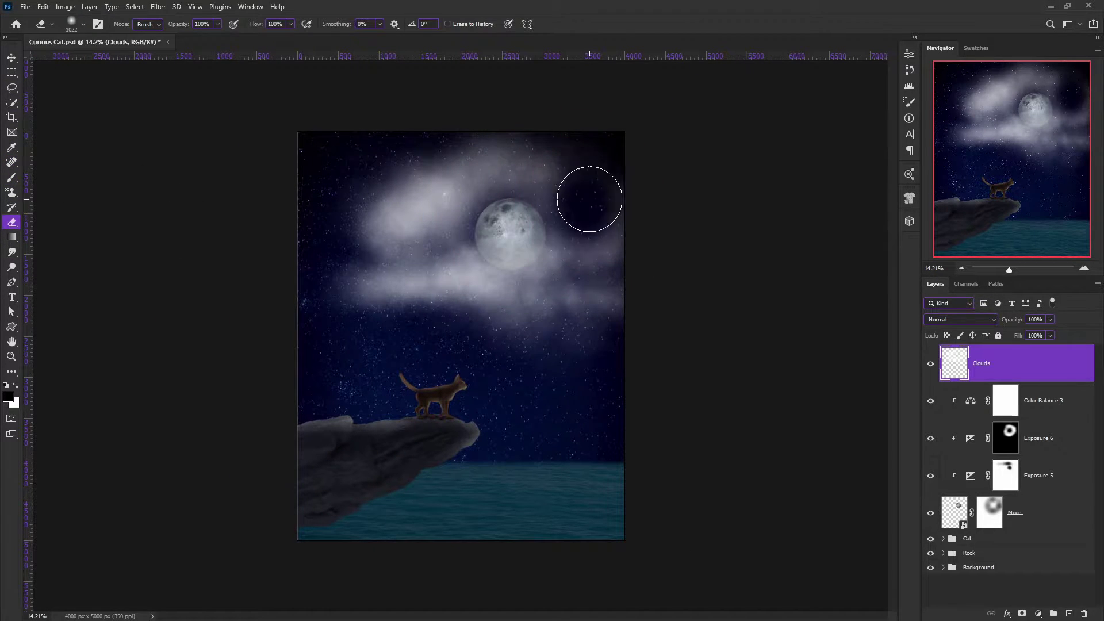
drag(504, 171, 206, 203)
key(ctrl+z)
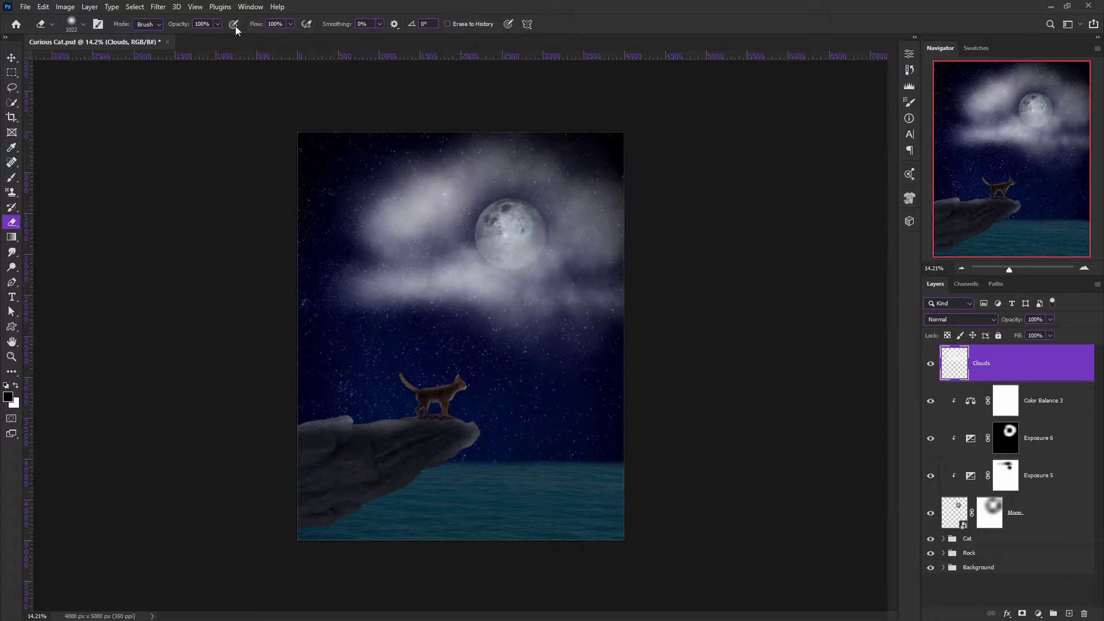
drag(430, 213, 370, 172)
key(ctrl+plus)
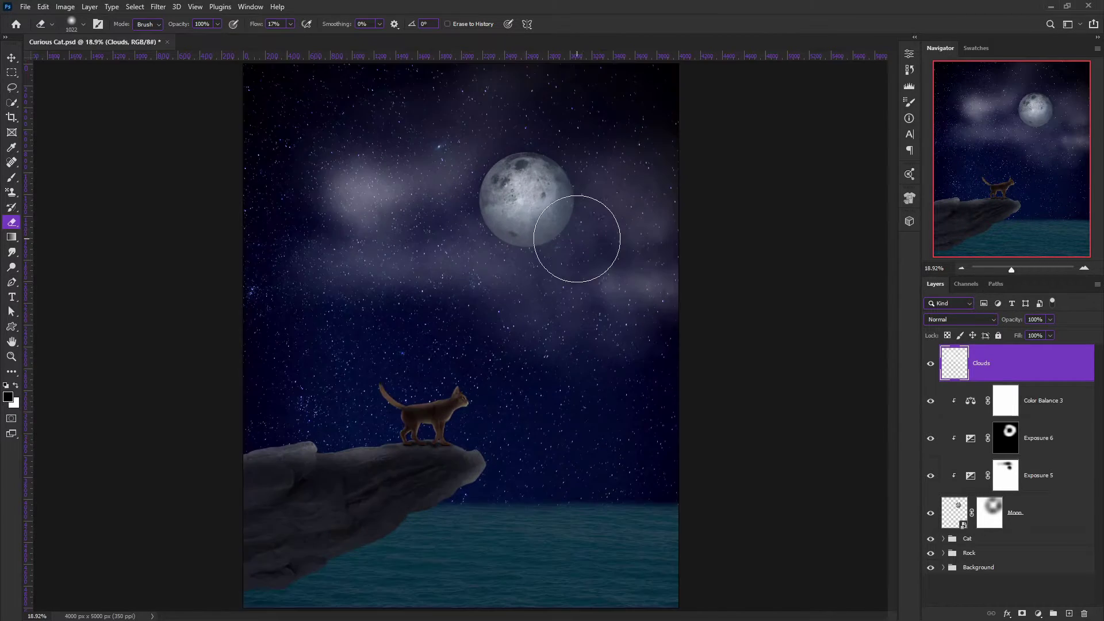
scroll(690, 190, up, 2)
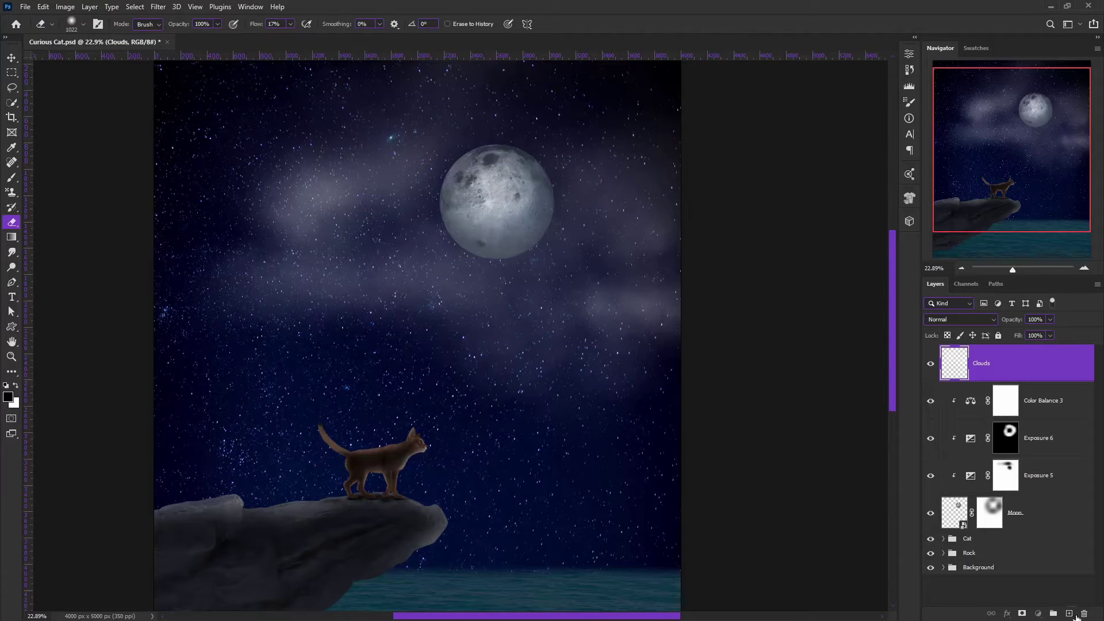
Step: Add a new empty layer above Clouds, then delete it again
click(1069, 612)
double_click(981, 362)
key(Delete)
Step: Fill the layer with white and invert its mask so the fill is hidden
key(ctrl+BackSpace)
key(e)
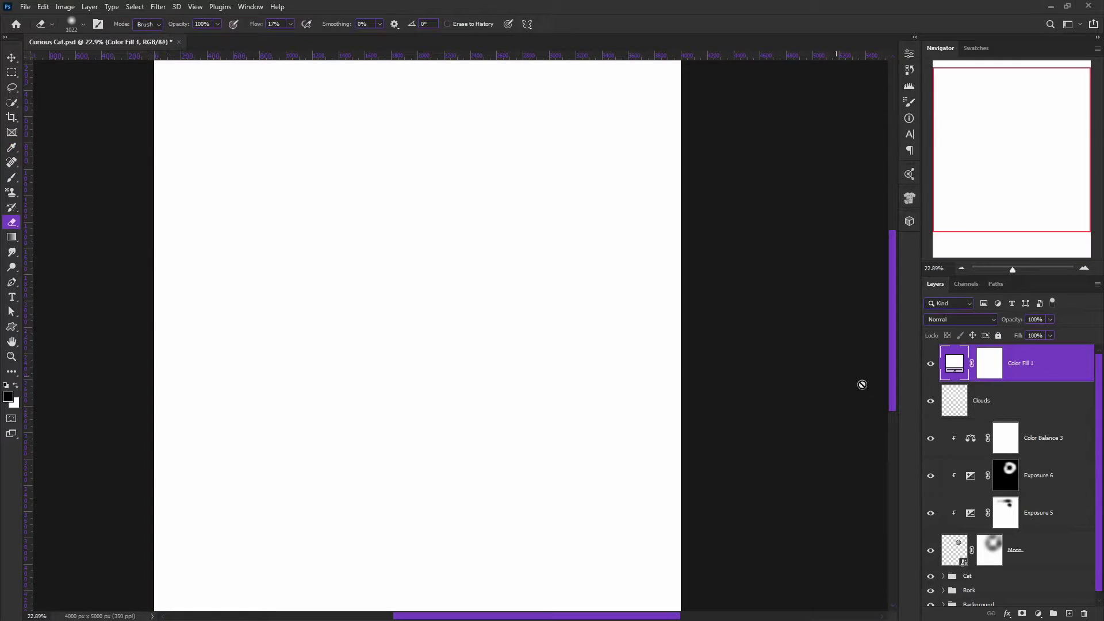
click(989, 368)
key(ctrl+i)
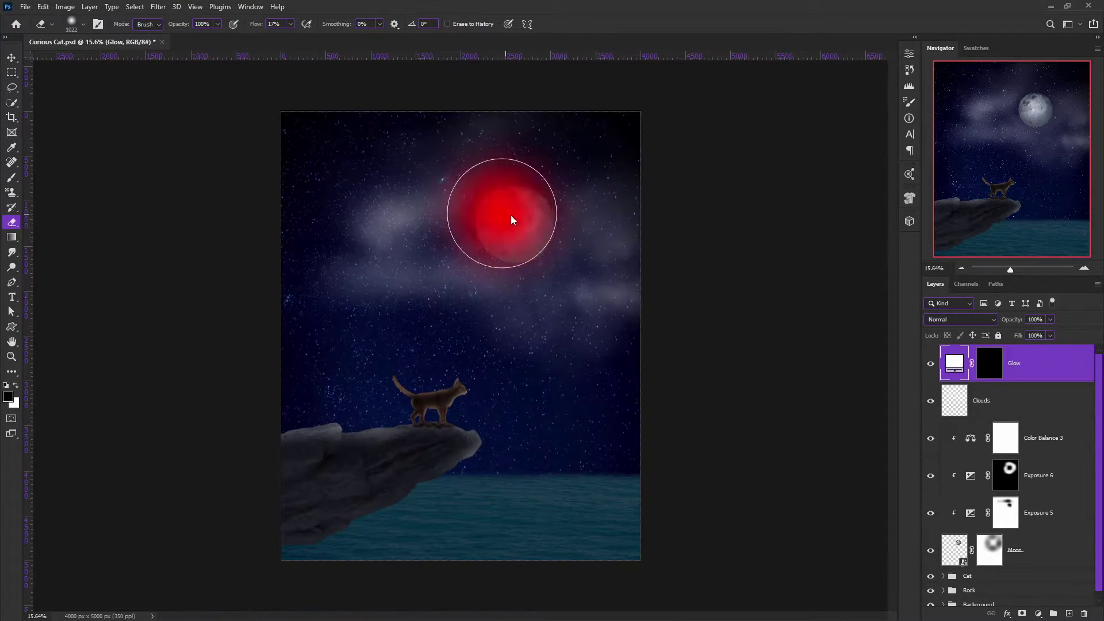
Step: Paint white on the Glow mask with a soft brush to light the sky around the moon
key(b)
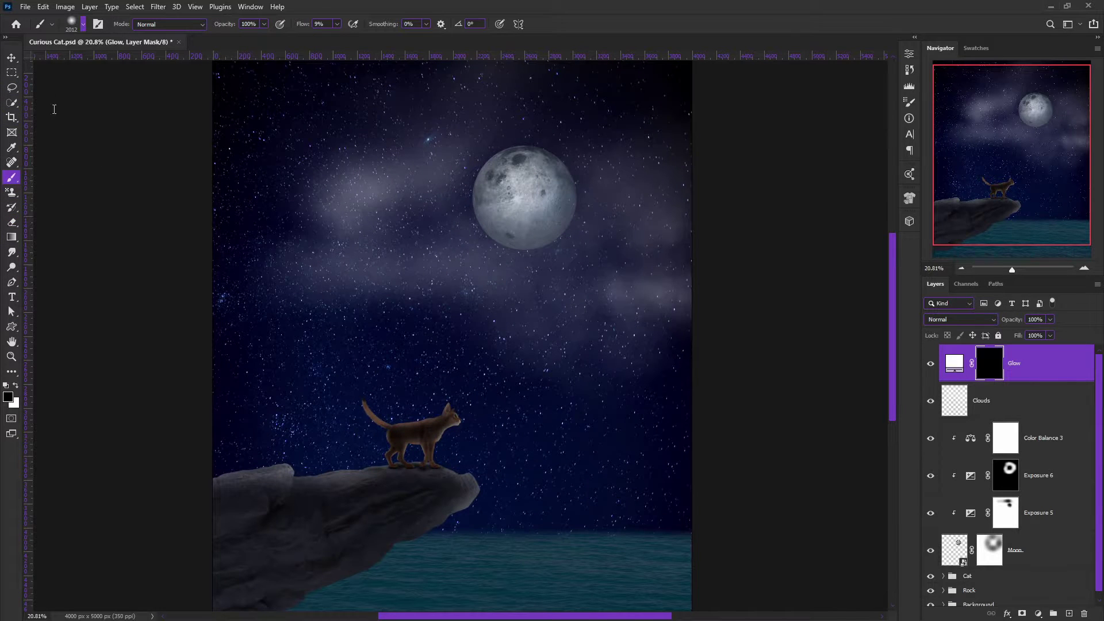
mouse_move(523, 185)
mouse_down()
mouse_move(534, 188)
mouse_move(530, 169)
mouse_up()
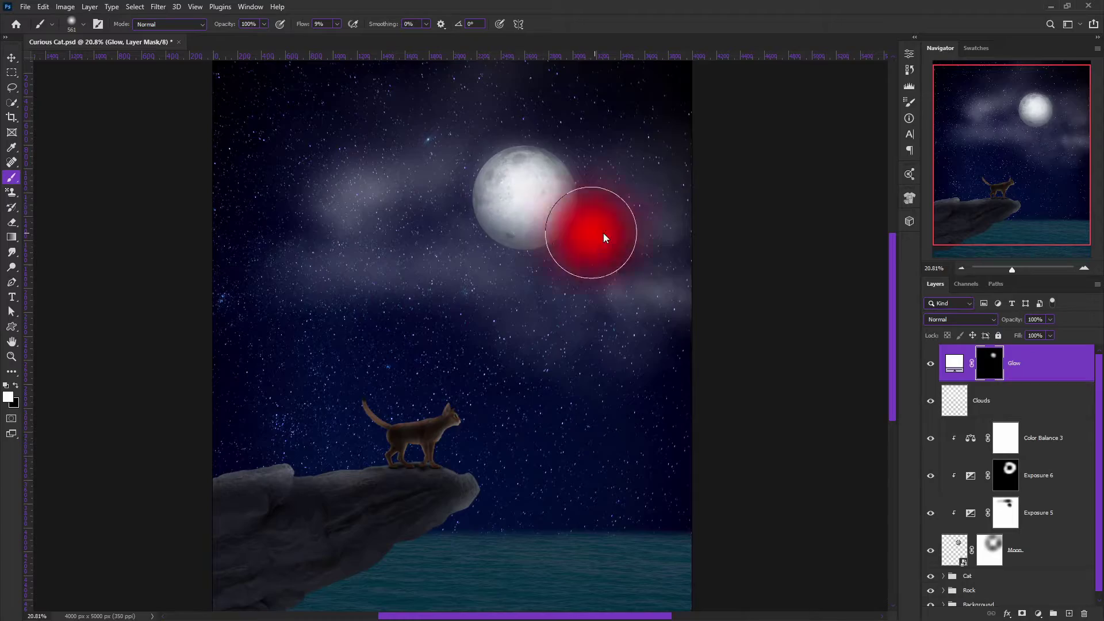
drag(542, 197, 412, 228)
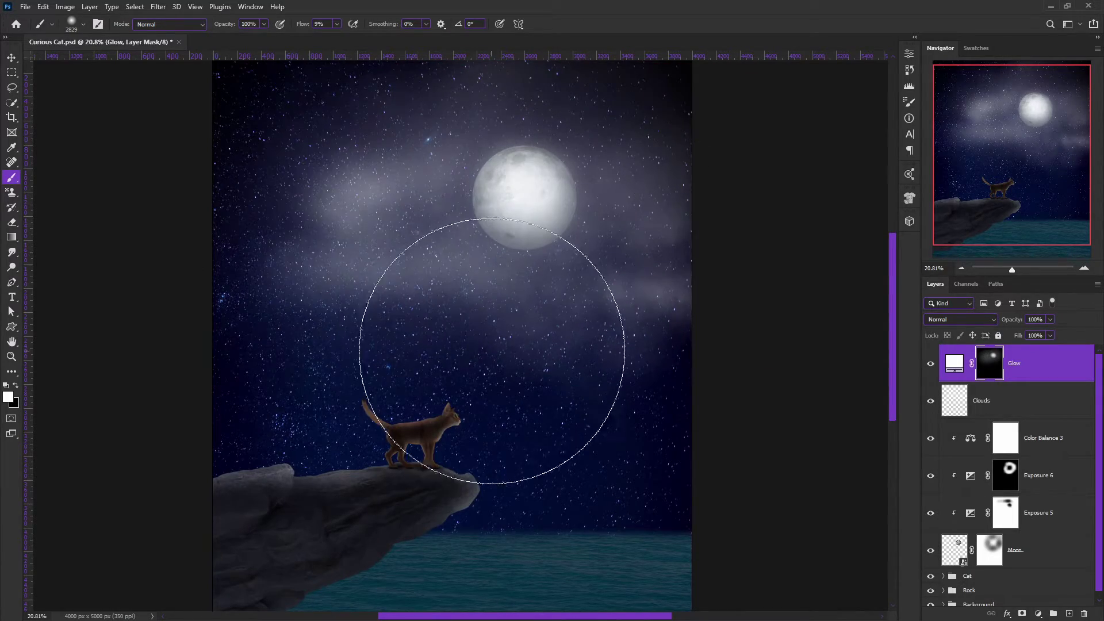
drag(564, 279, 478, 247)
scroll(580, 216, up, 3)
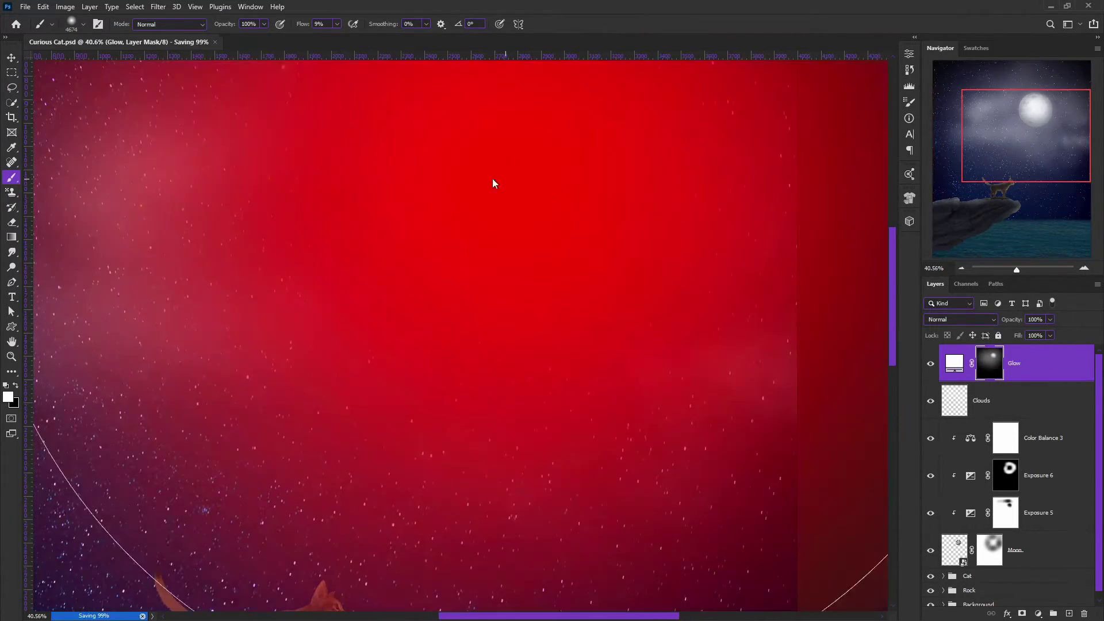
drag(492, 180, 382, 239)
key(x)
scroll(673, 221, down, 3)
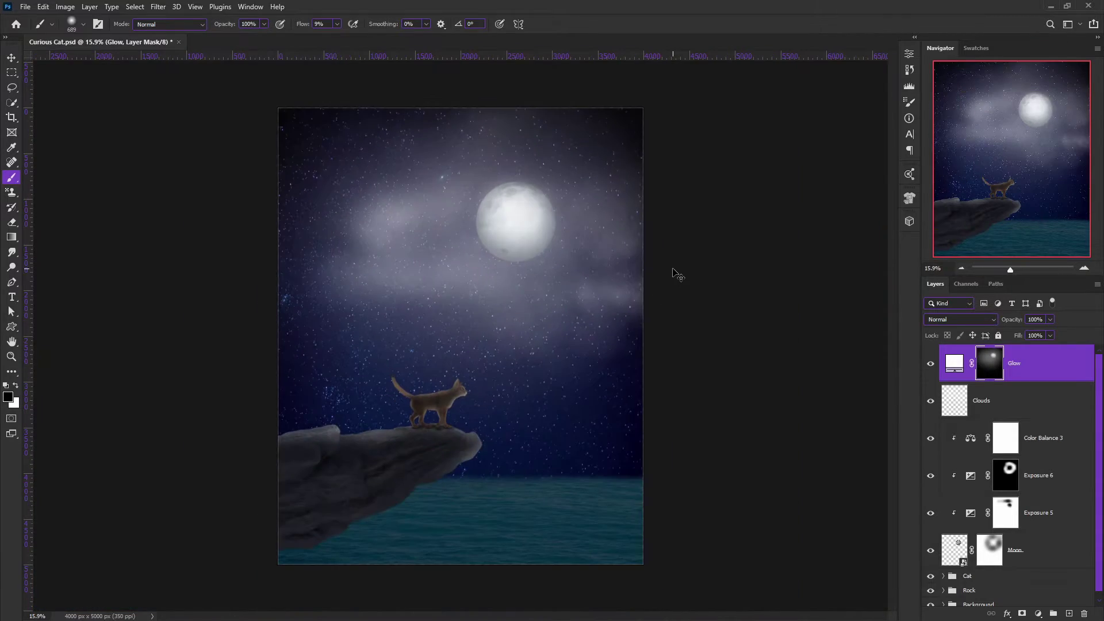
key(ctrl+z)
key(ctrl+z)
key(ctrl+z)
scroll(503, 188, up, 3)
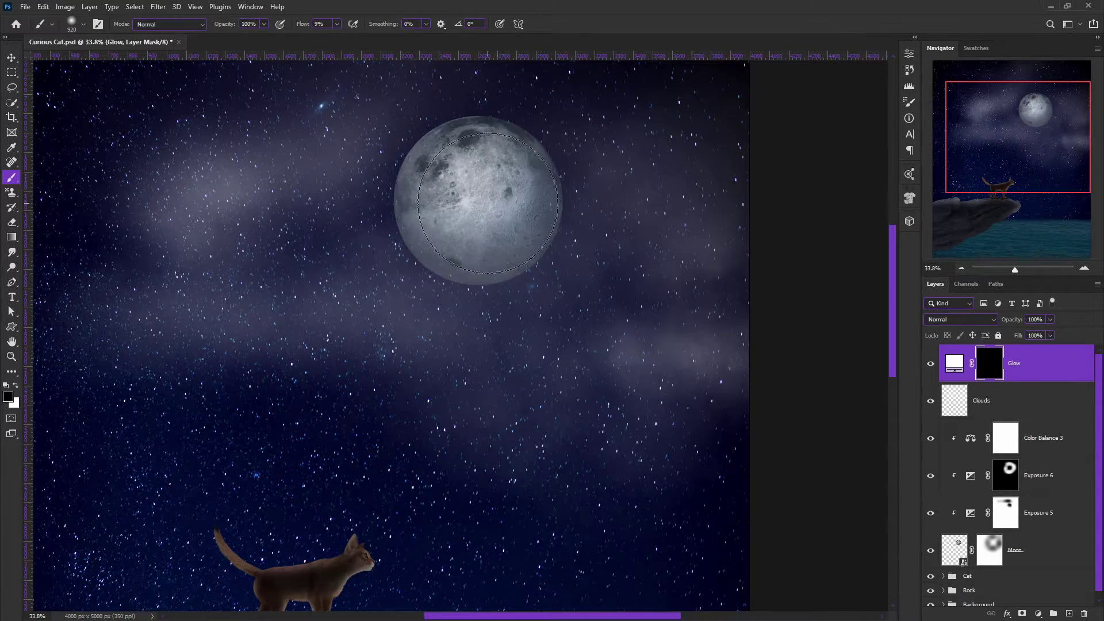
key(x)
drag(487, 202, 483, 190)
Step: Duplicate Glow, give the copy an inverted mask, and paint a broad glow around the clouds
scroll(571, 260, down, 2)
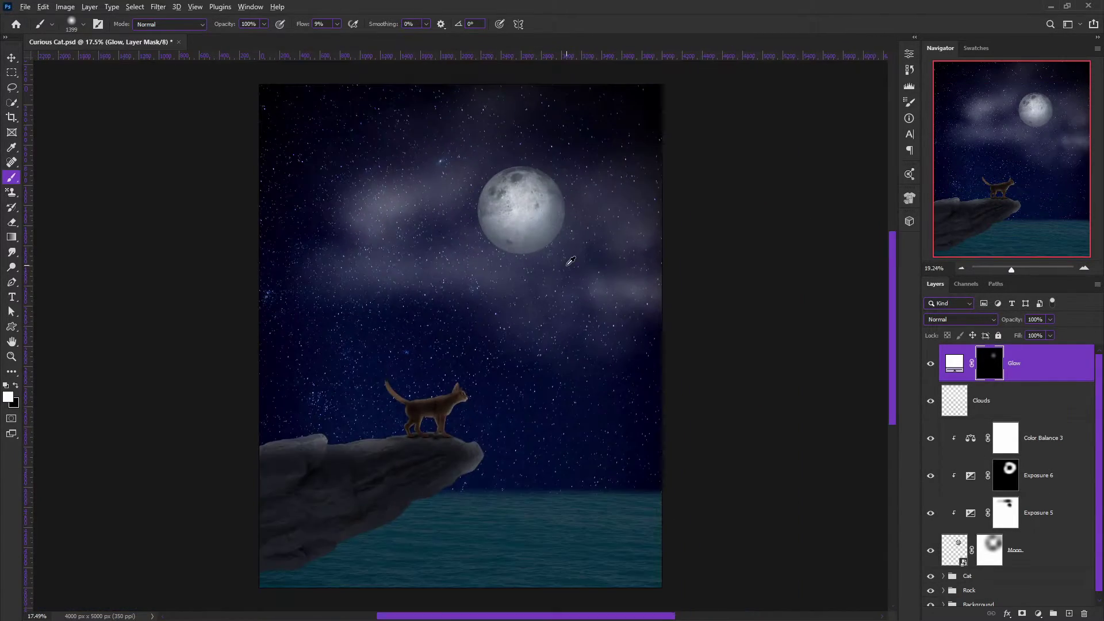
scroll(571, 260, up, 2)
click(958, 351)
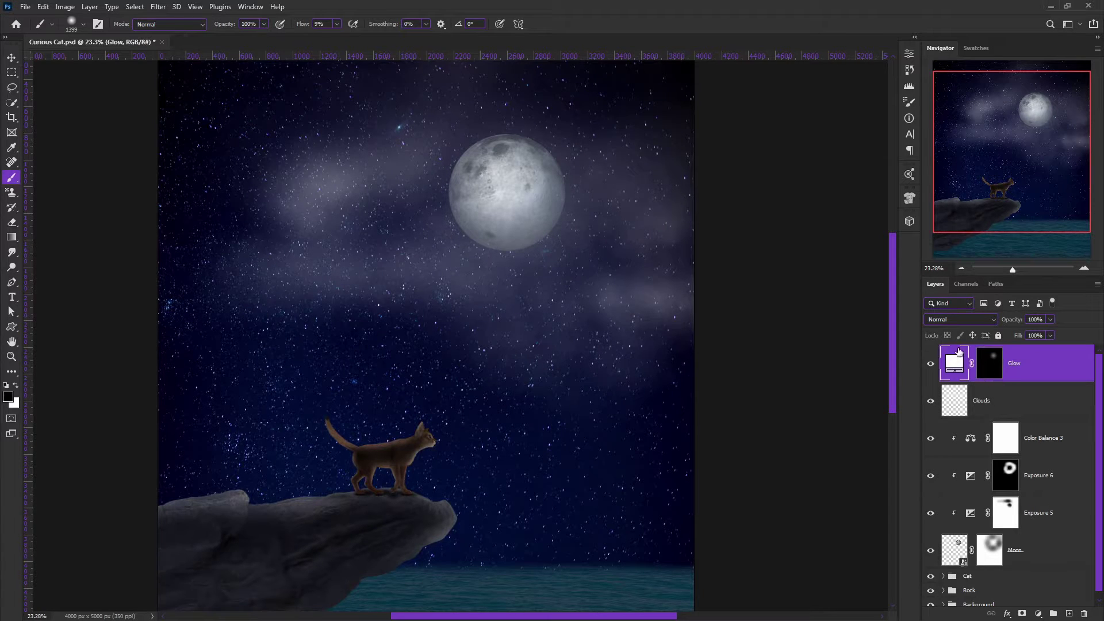
key(ctrl+j)
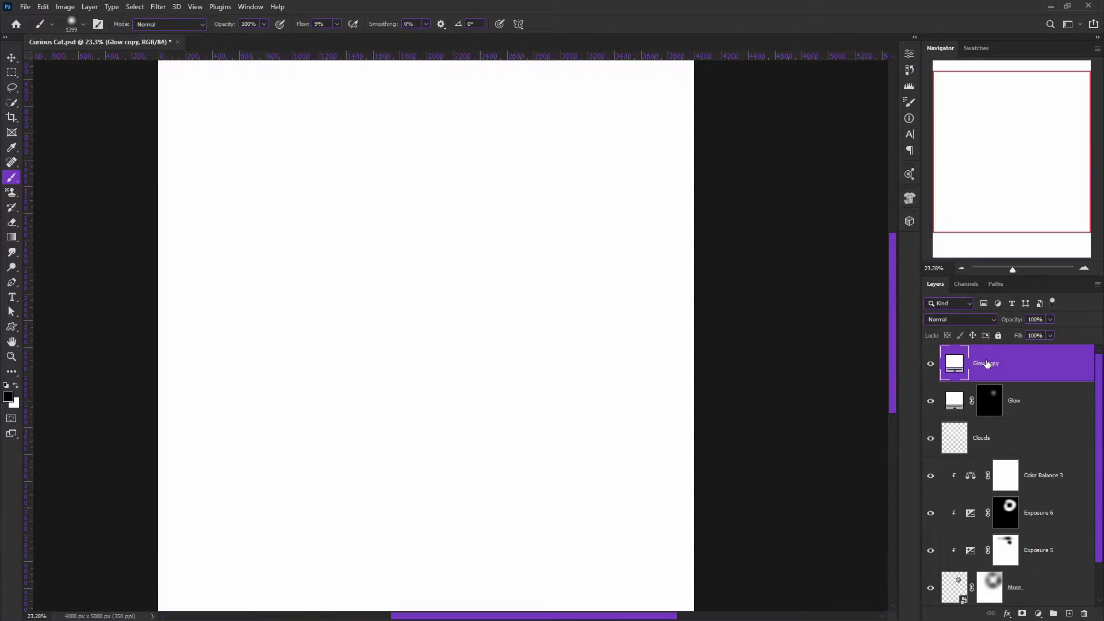
click(1021, 613)
key(ctrl+i)
key(bracketright)
key(bracketright)
drag(512, 181, 527, 196)
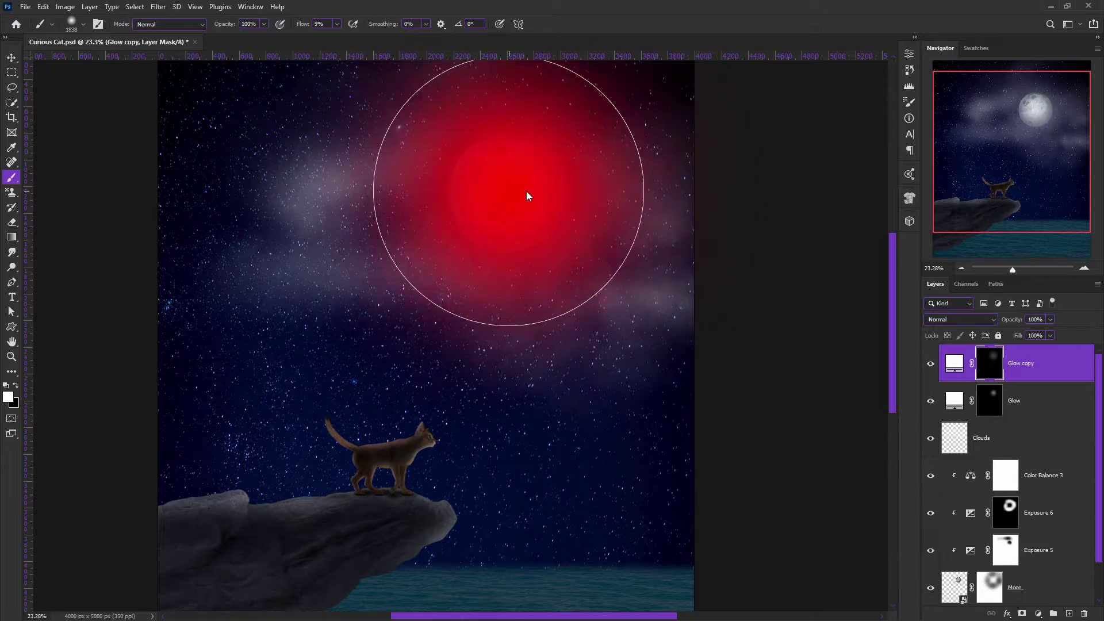
drag(506, 136, 272, 197)
Step: Set the Glow copy layer's blend mode to Linear Dodge (Add)
scroll(561, 226, down, 2)
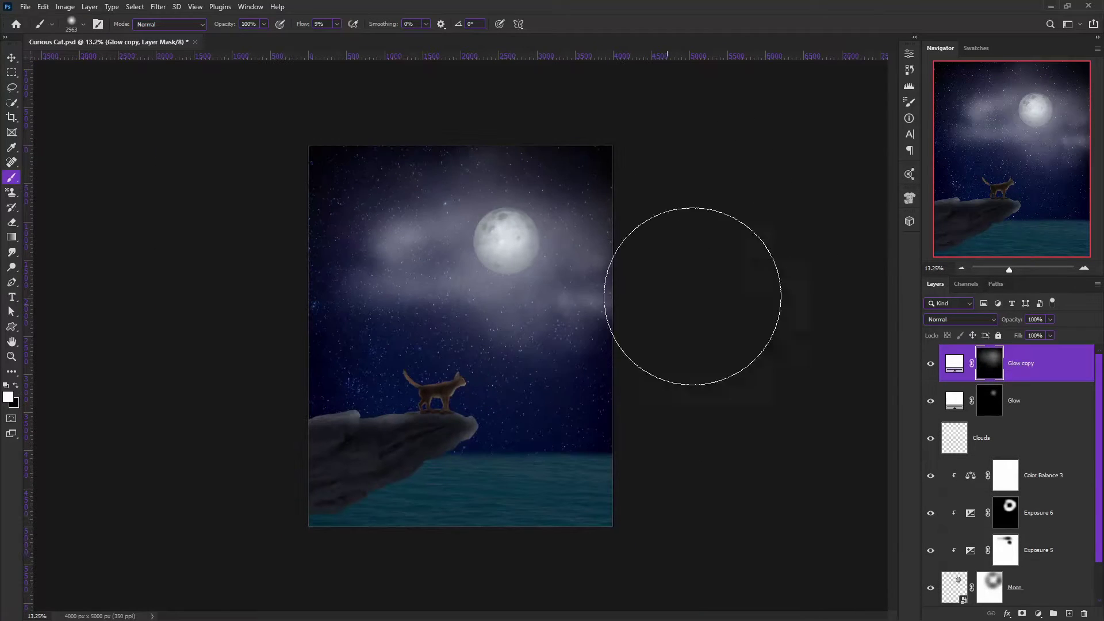
click(954, 401)
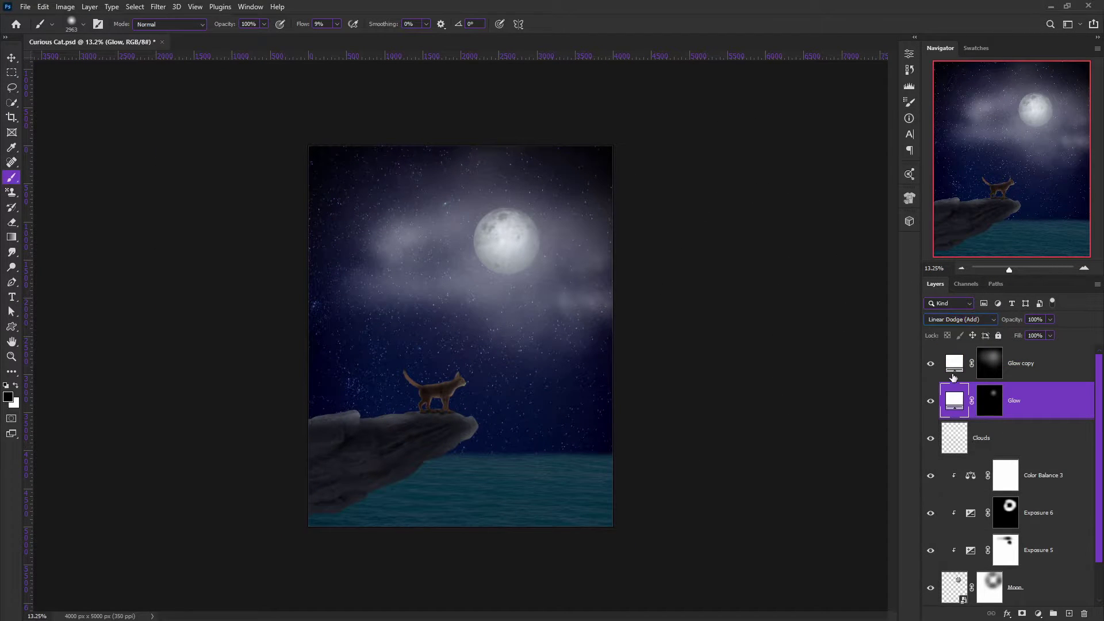
click(953, 370)
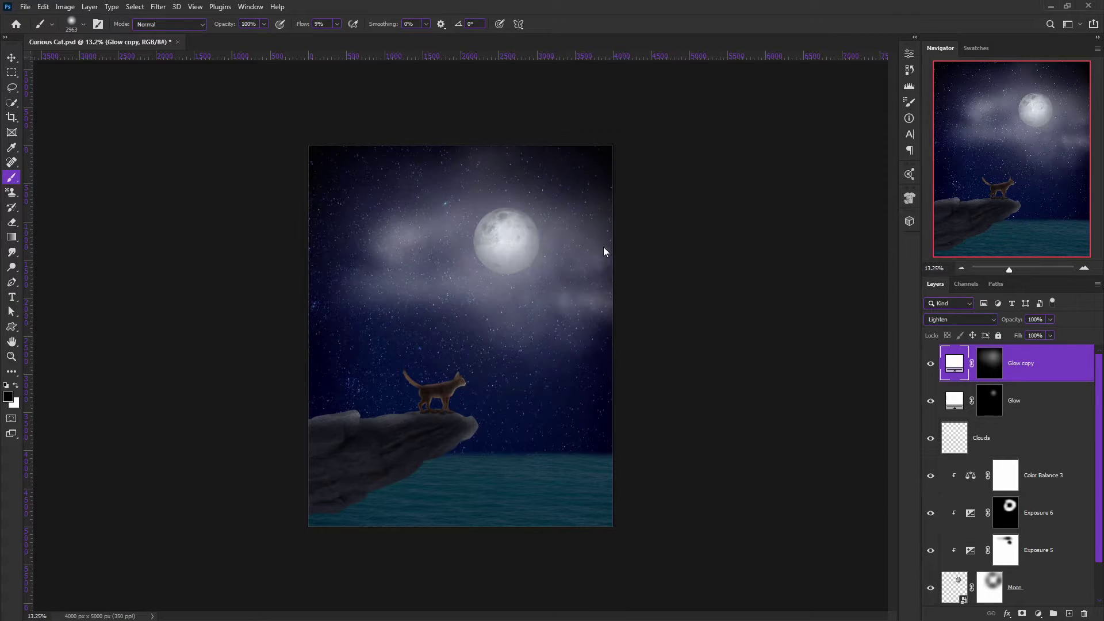
scroll(967, 323, down, 3)
key(v)
scroll(524, 246, up, 2)
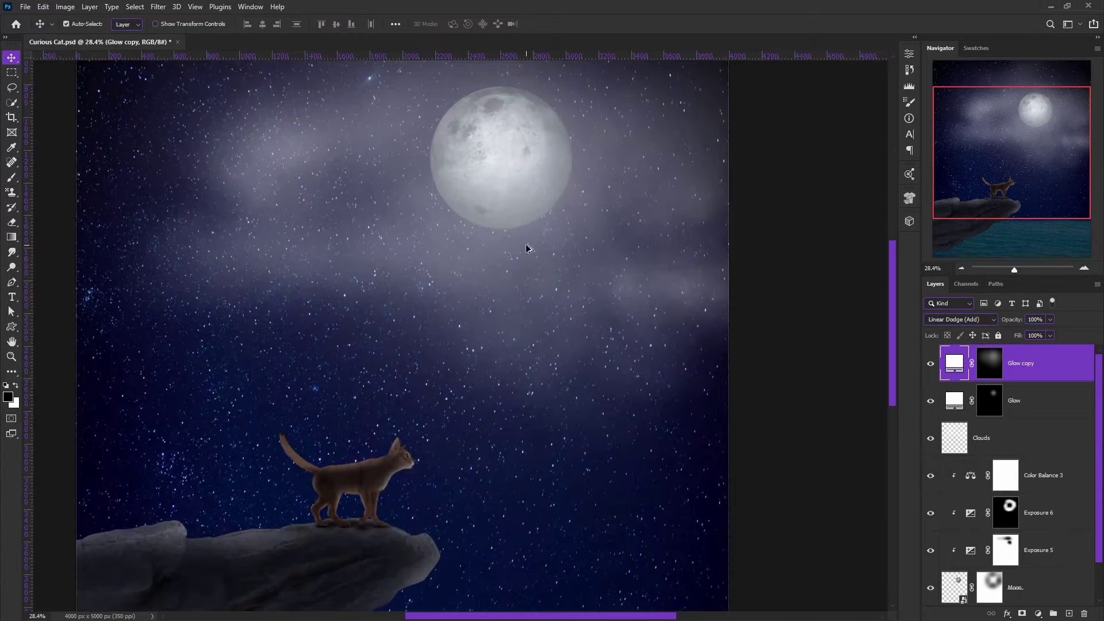
scroll(611, 253, up, 1)
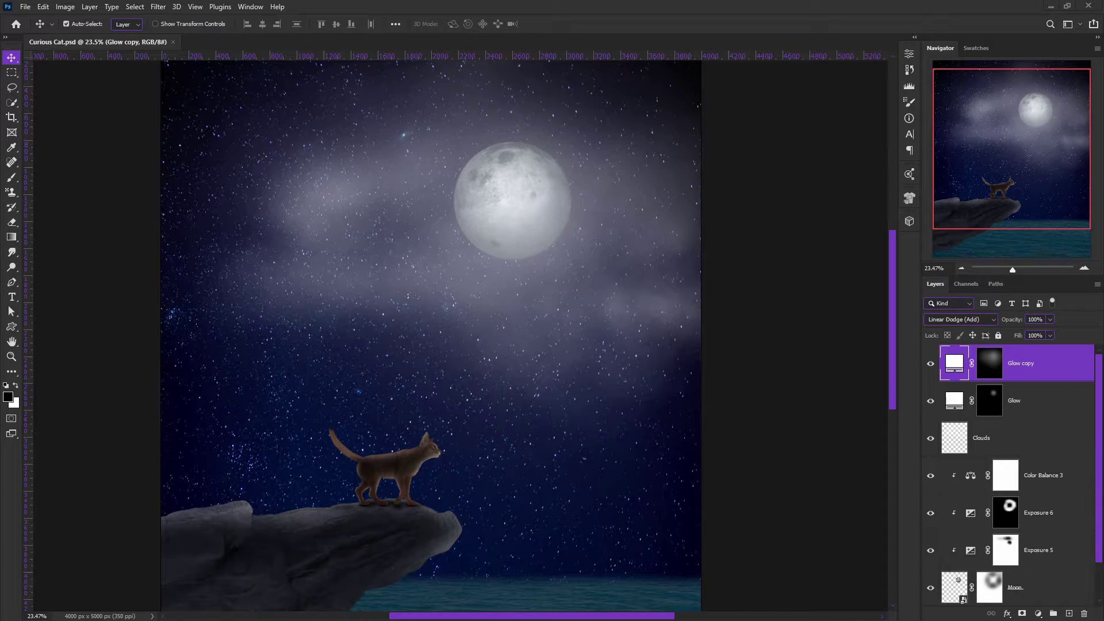
drag(509, 332, 524, 308)
scroll(1011, 437, down, 2)
Step: Toggle Exposure 5 and Exposure 6 off to compare the moon, then select Exposure 5's mask
click(974, 509)
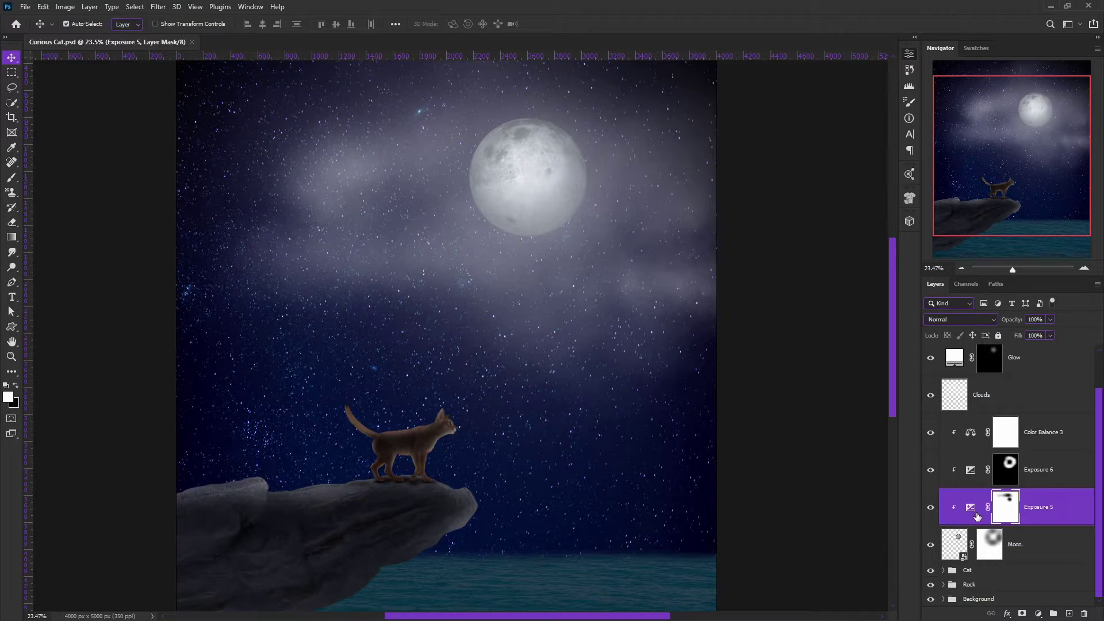
click(933, 509)
click(933, 509)
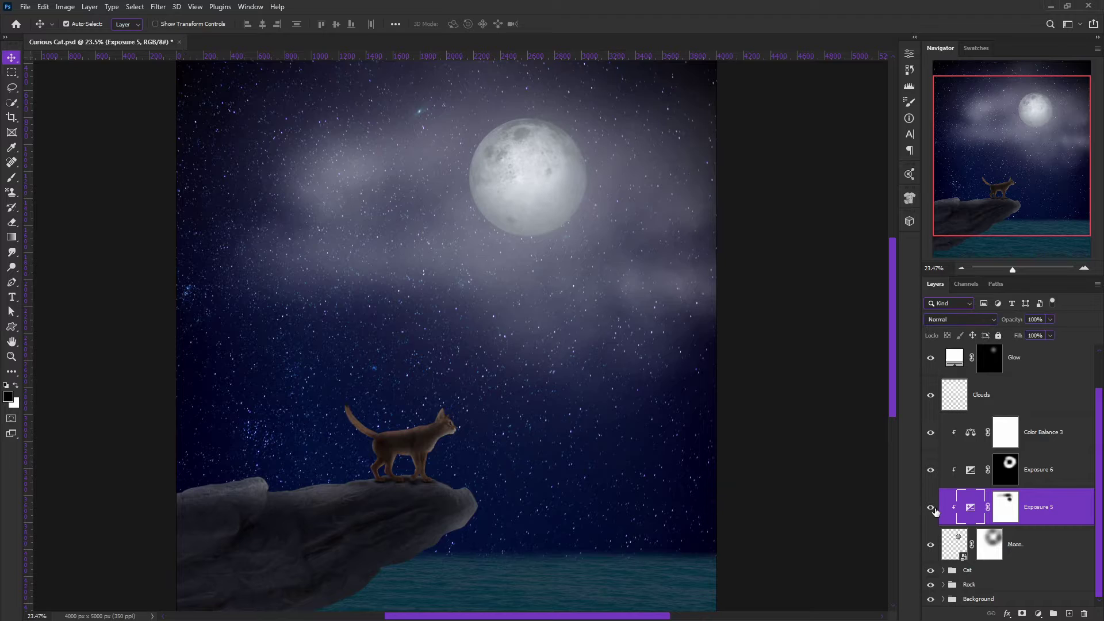
click(976, 475)
click(931, 472)
click(931, 473)
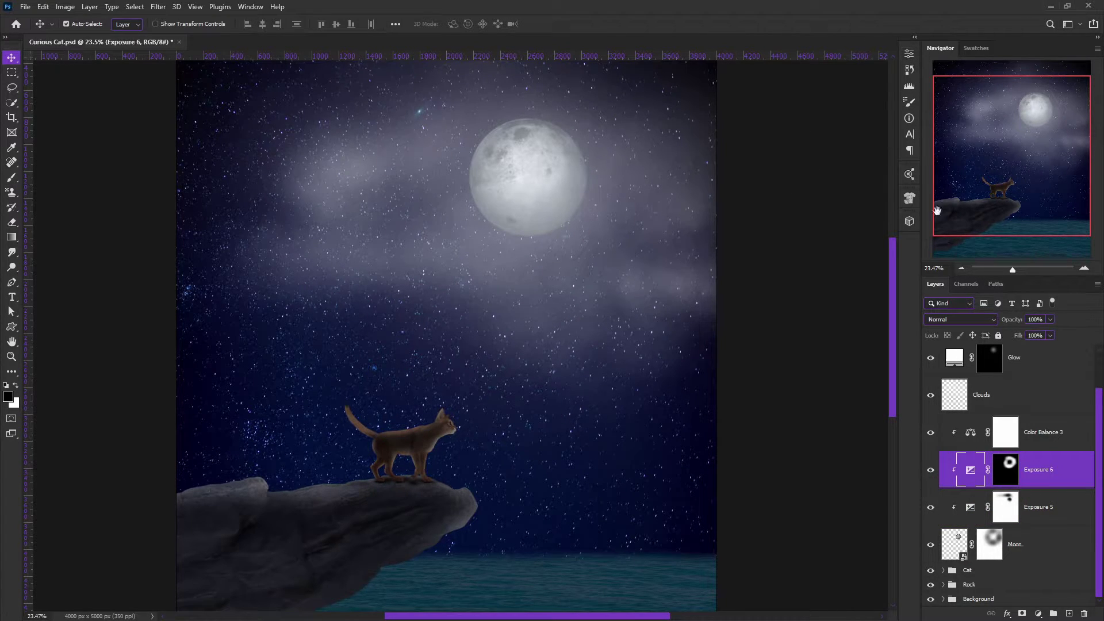
click(971, 507)
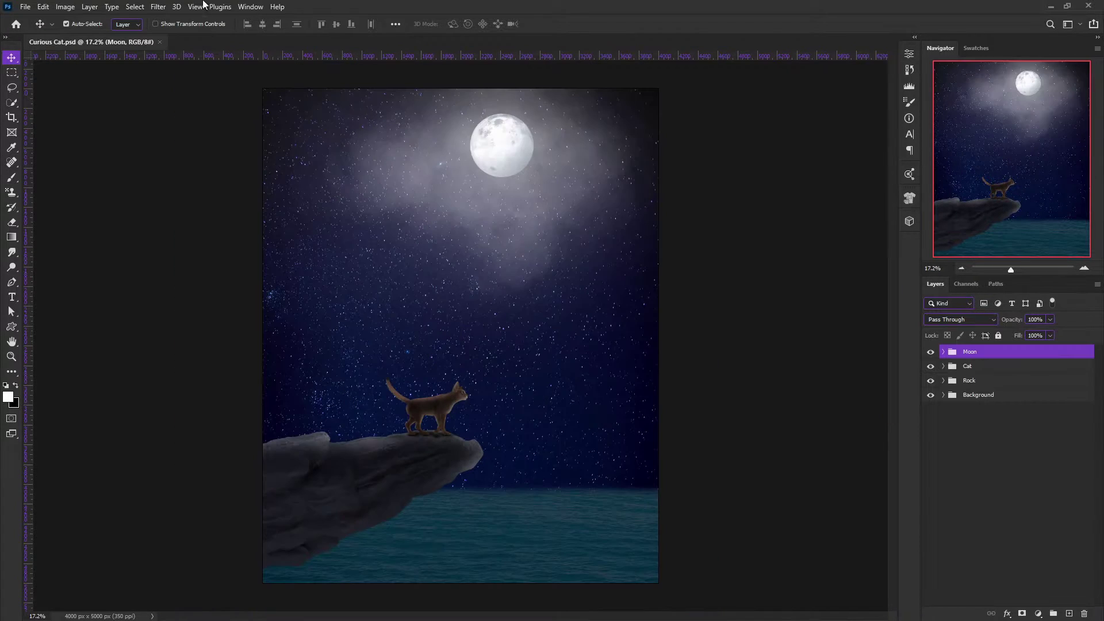
Step: Quick-select the island in the seascape photo, copy it to a new layer, and hide the original background
scroll(610, 378, down, 2)
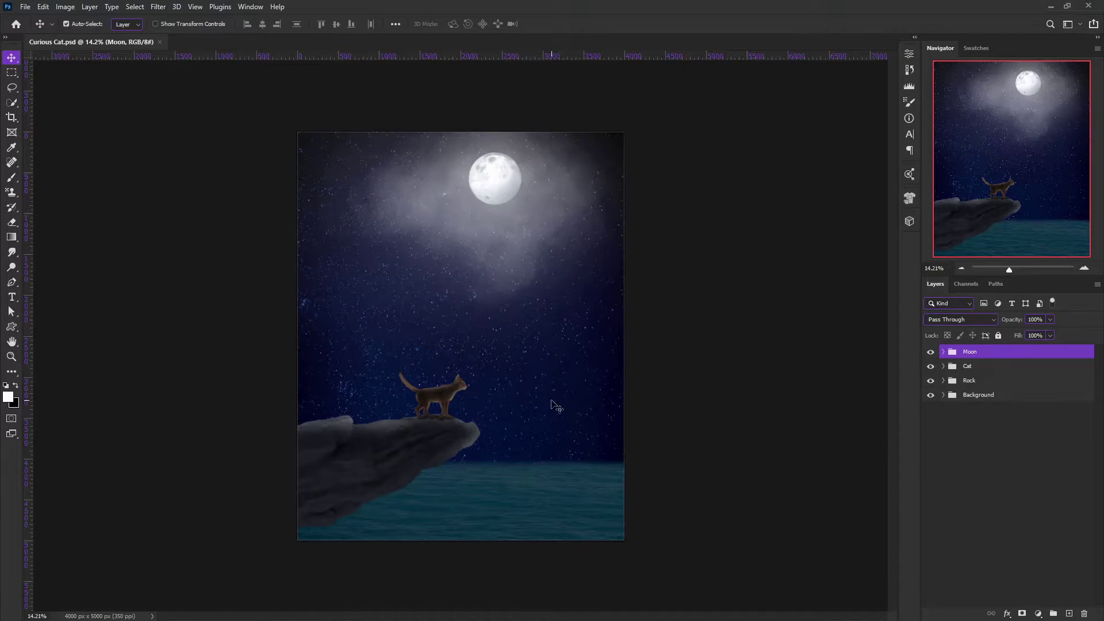
scroll(484, 349, up, 4)
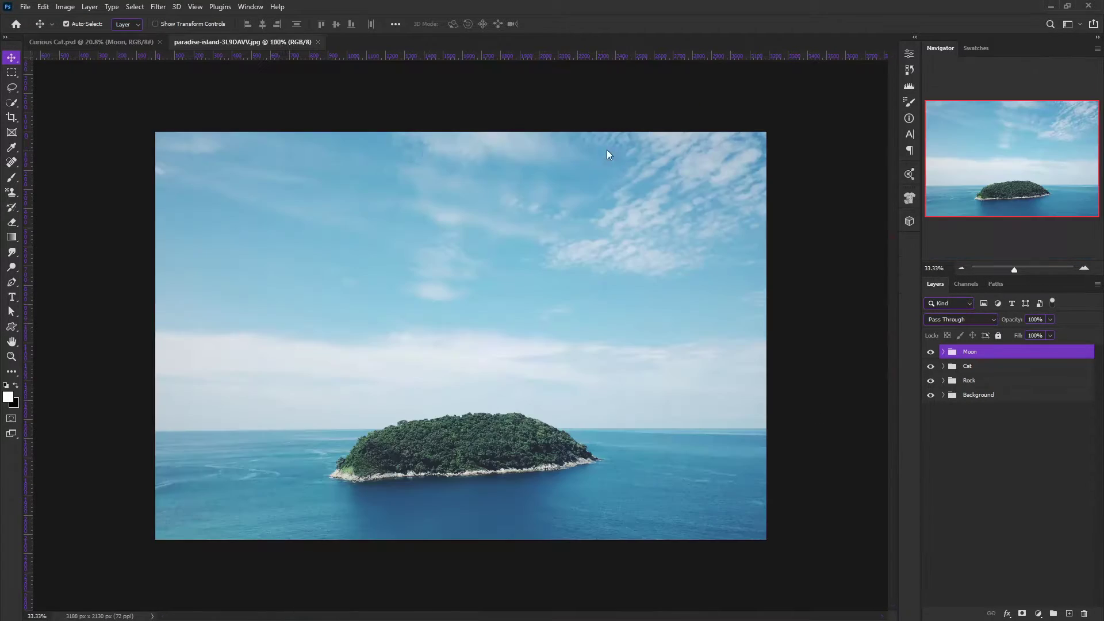
key(w)
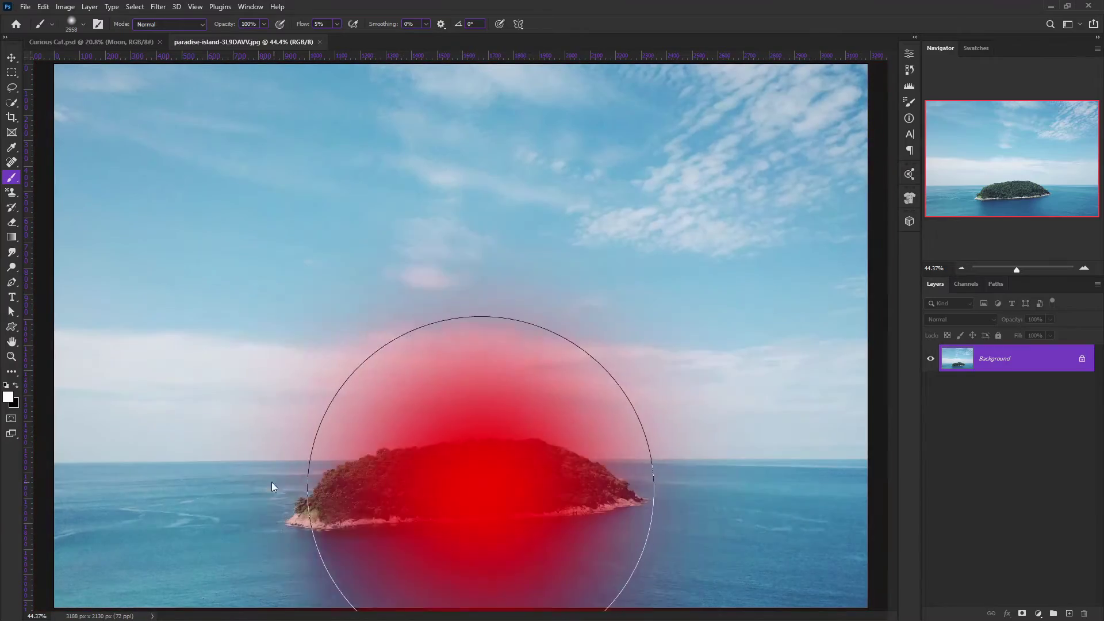
drag(494, 460, 525, 520)
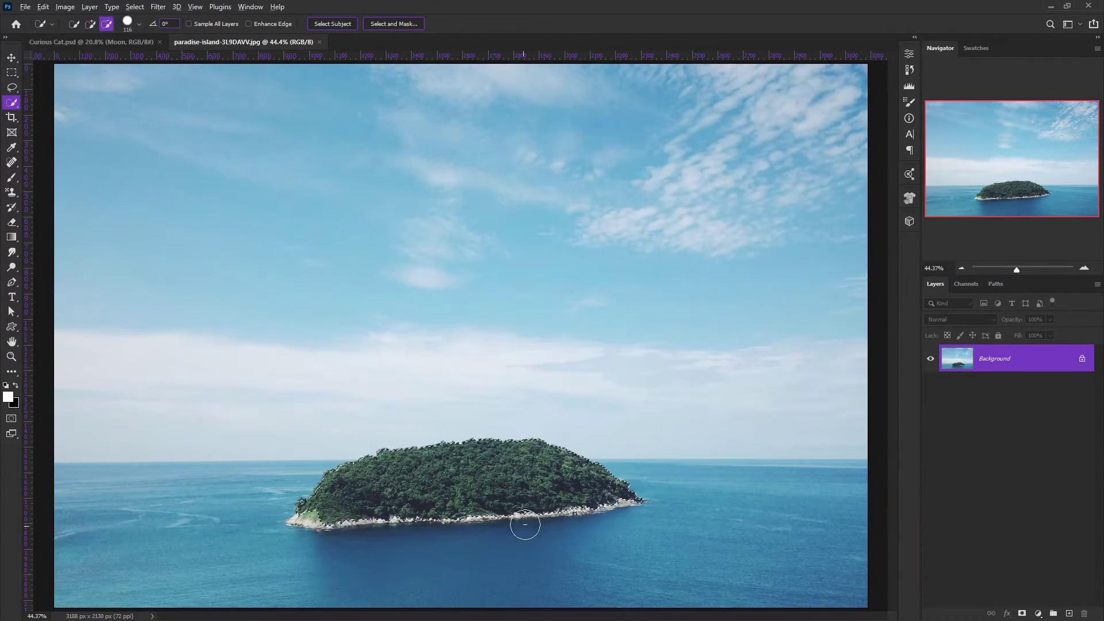
scroll(525, 520, up, 5)
scroll(419, 455, down, 2)
scroll(426, 457, down, 2)
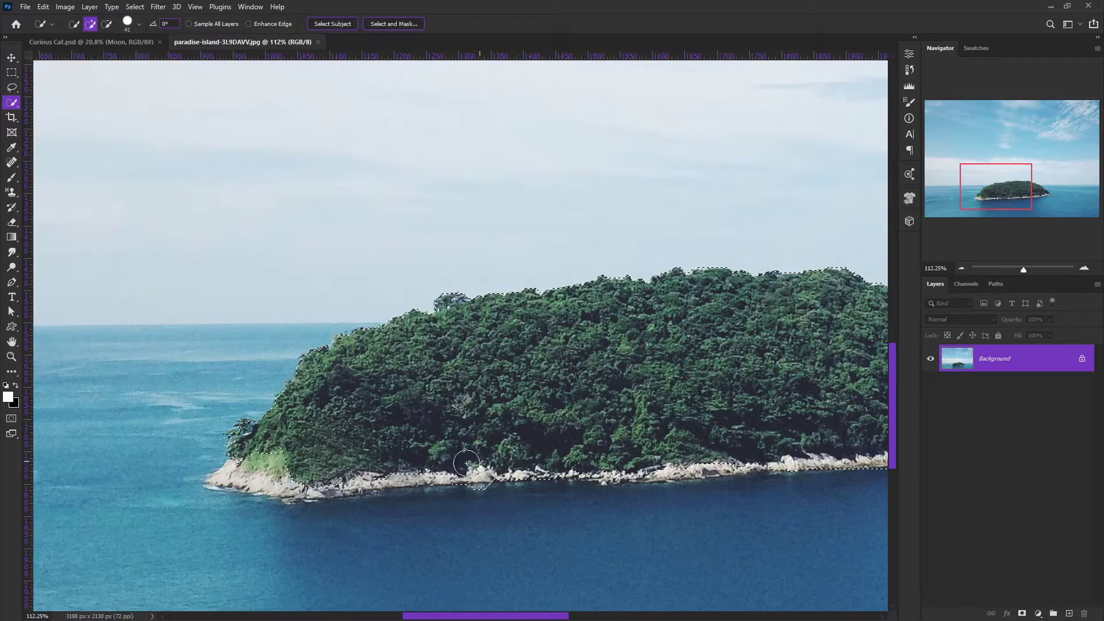
scroll(432, 460, down, 1)
key(ctrl+j)
key(ctrl+0)
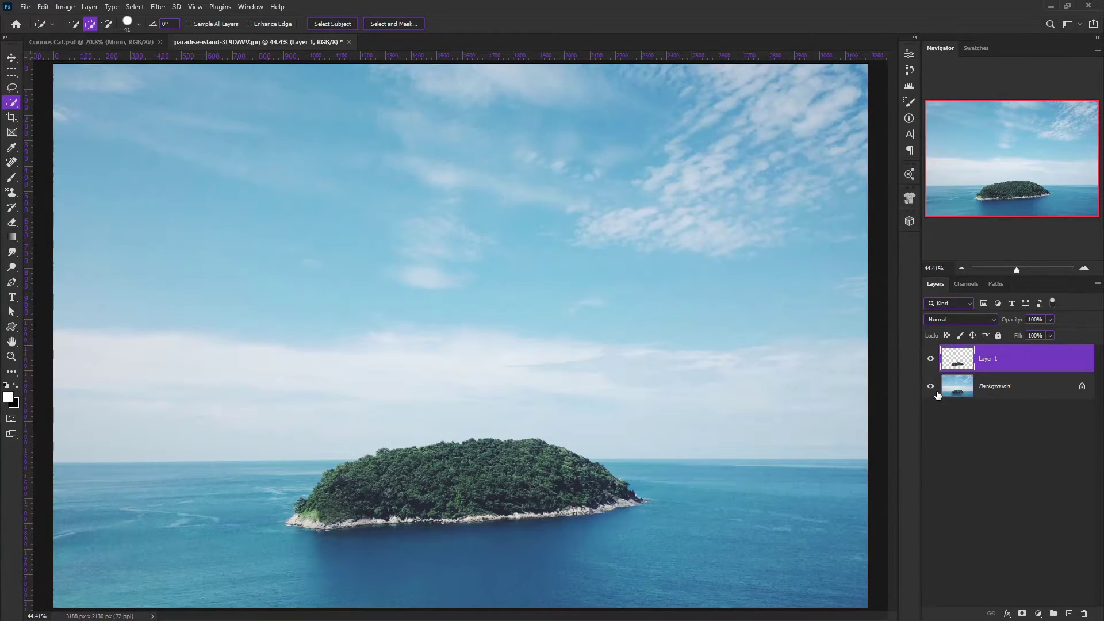
click(932, 388)
Step: Move the island into Curious Cat.psd, then scale and position it at the right horizon edge
key(v)
drag(465, 483, 636, 522)
key(ctrl+t)
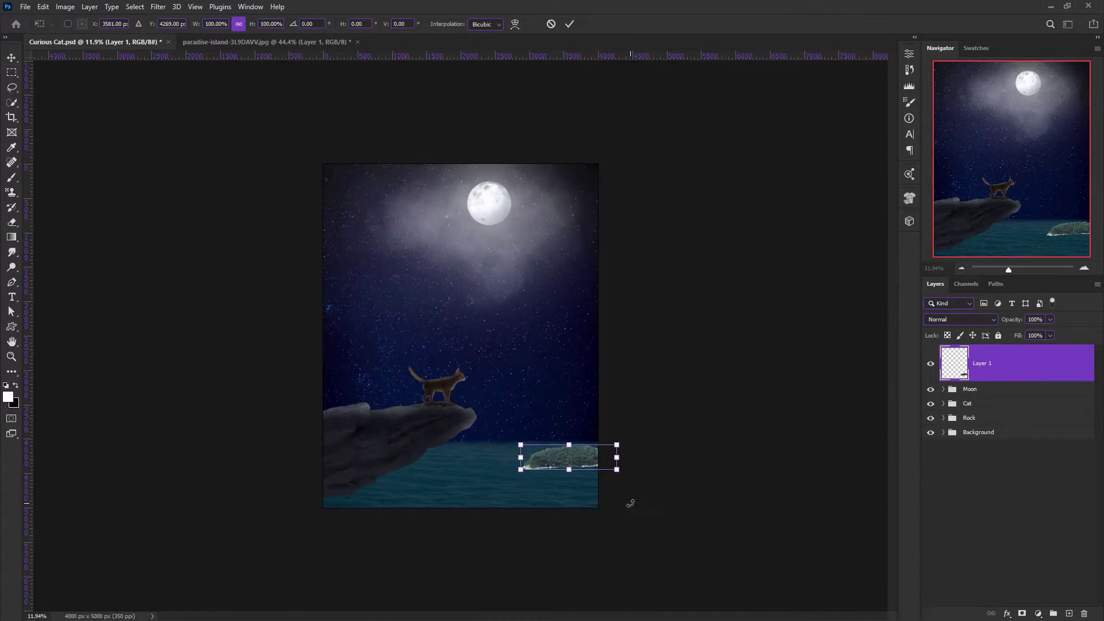
mouse_move(575, 460)
mouse_down()
mouse_move(575, 441)
mouse_move(624, 455)
mouse_move(591, 440)
mouse_up()
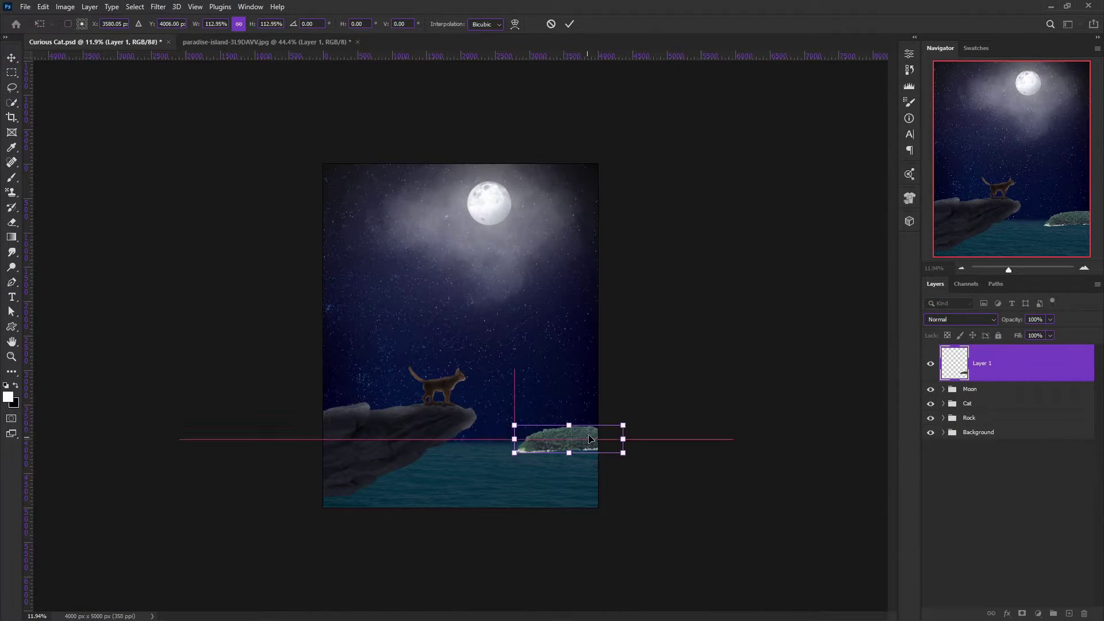
scroll(609, 448, up, 5)
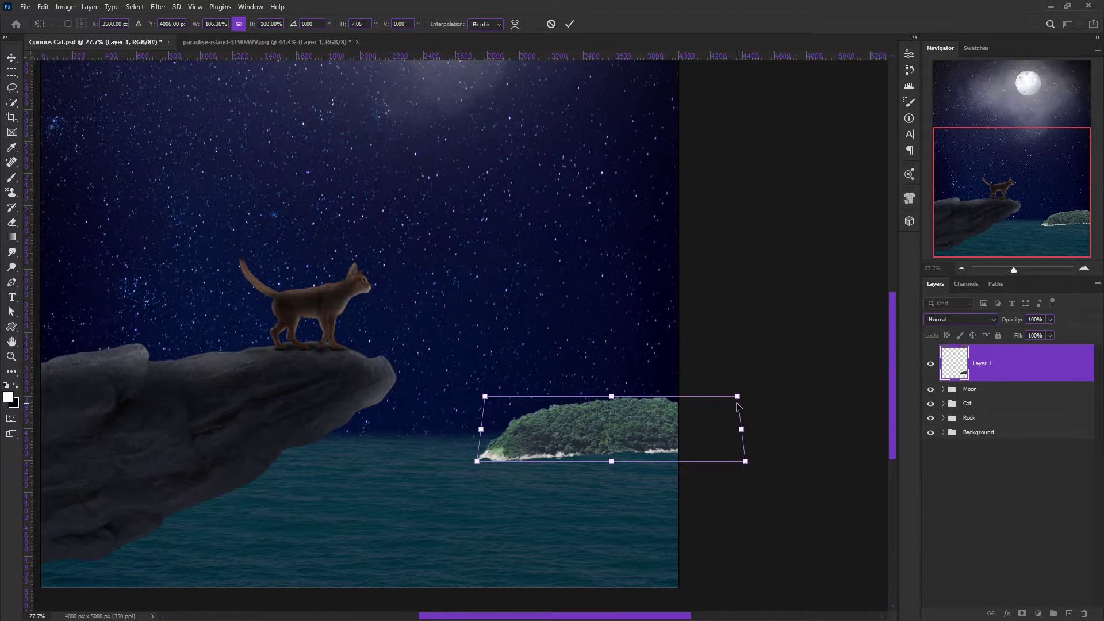
key(Return)
key(ctrl+0)
drag(632, 488, 676, 496)
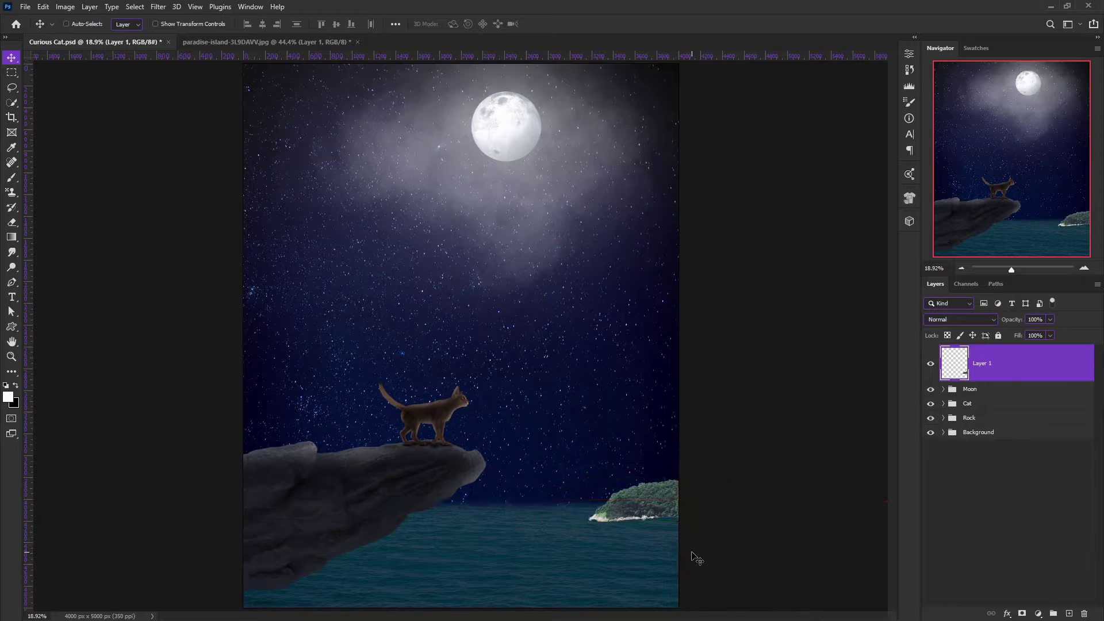
scroll(695, 557, up, 4)
Step: Mask the island and paint black along the bright shoreline rocks to fade them into the sea
click(1021, 613)
scroll(630, 444, up, 4)
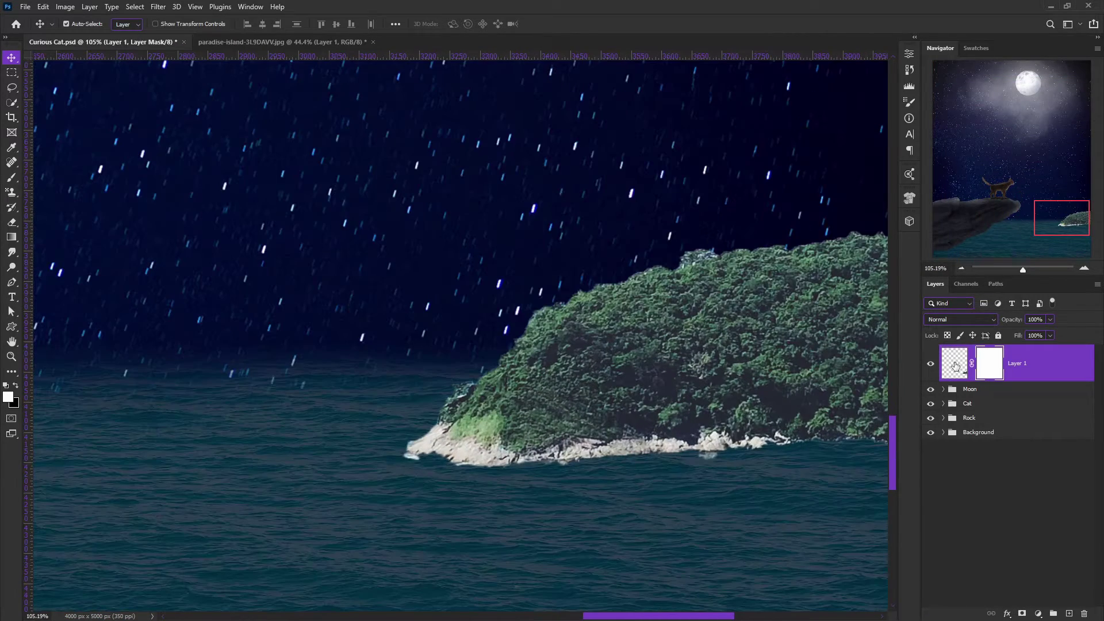
click(11, 181)
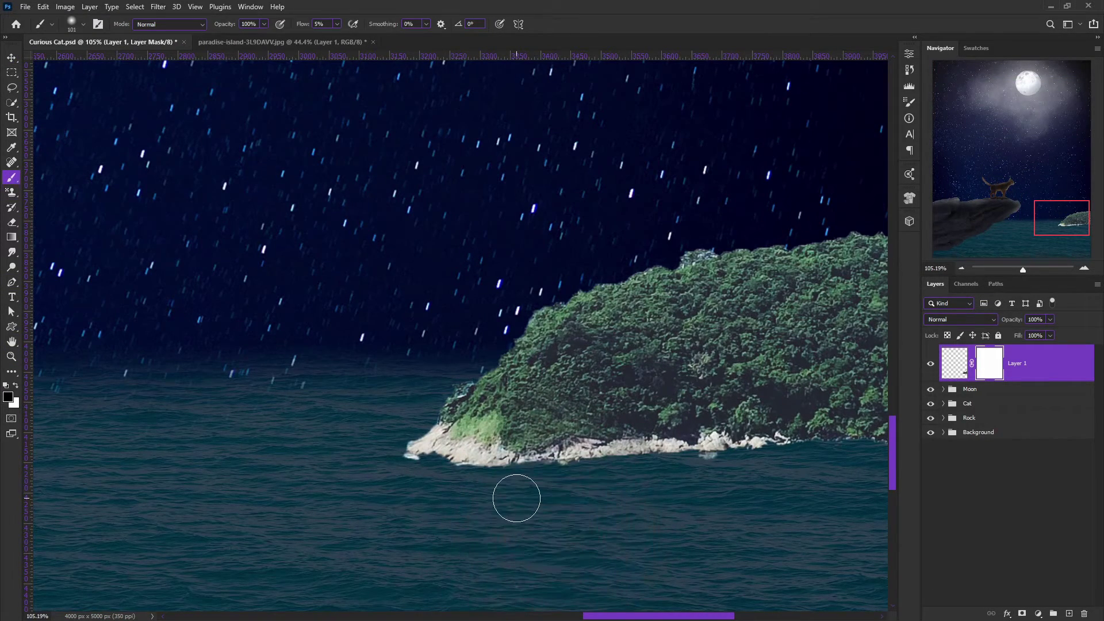
mouse_move(485, 476)
mouse_down()
mouse_move(341, 451)
mouse_move(831, 488)
mouse_up()
scroll(831, 488, right, 5)
drag(384, 459, 99, 443)
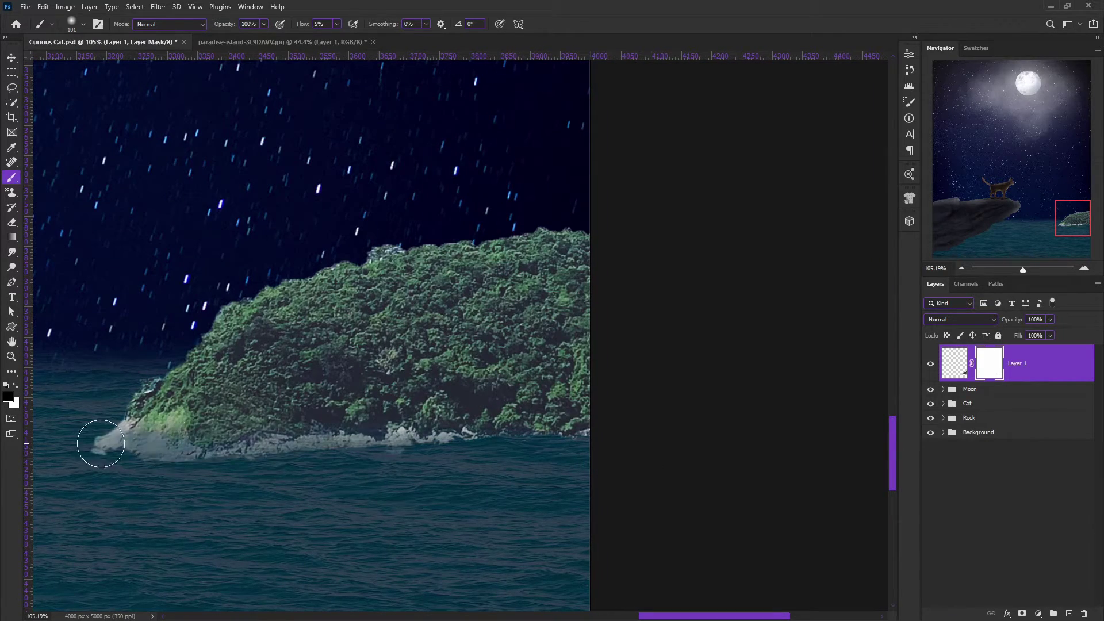
key(ctrl+0)
key(shift+2)
scroll(665, 582, up, 5)
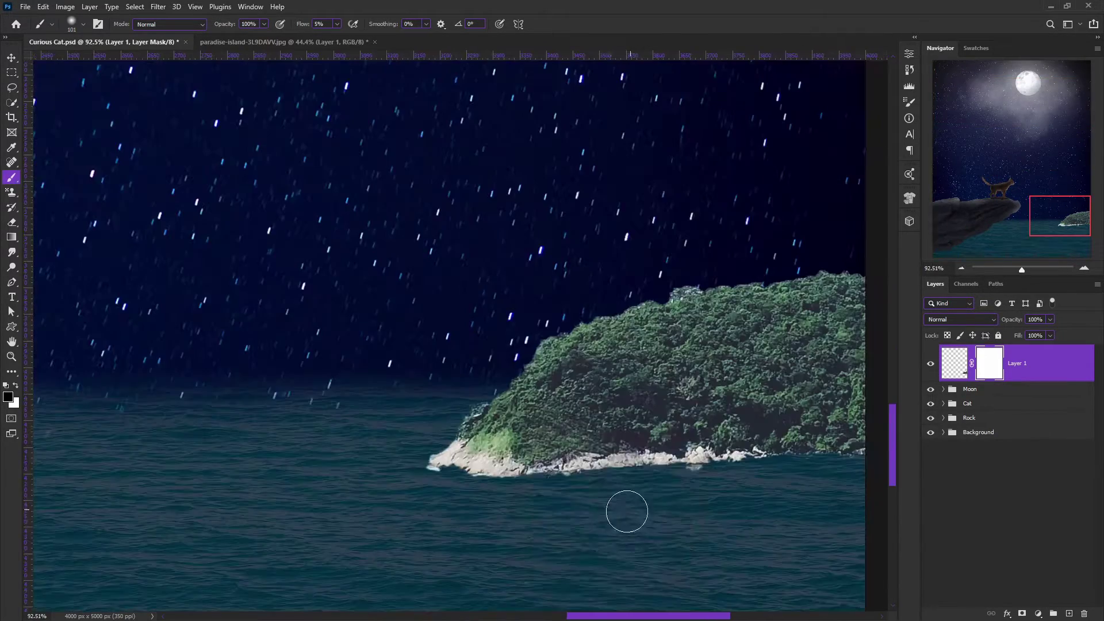
mouse_move(619, 515)
mouse_down()
mouse_move(504, 522)
mouse_move(752, 529)
mouse_move(702, 529)
mouse_up()
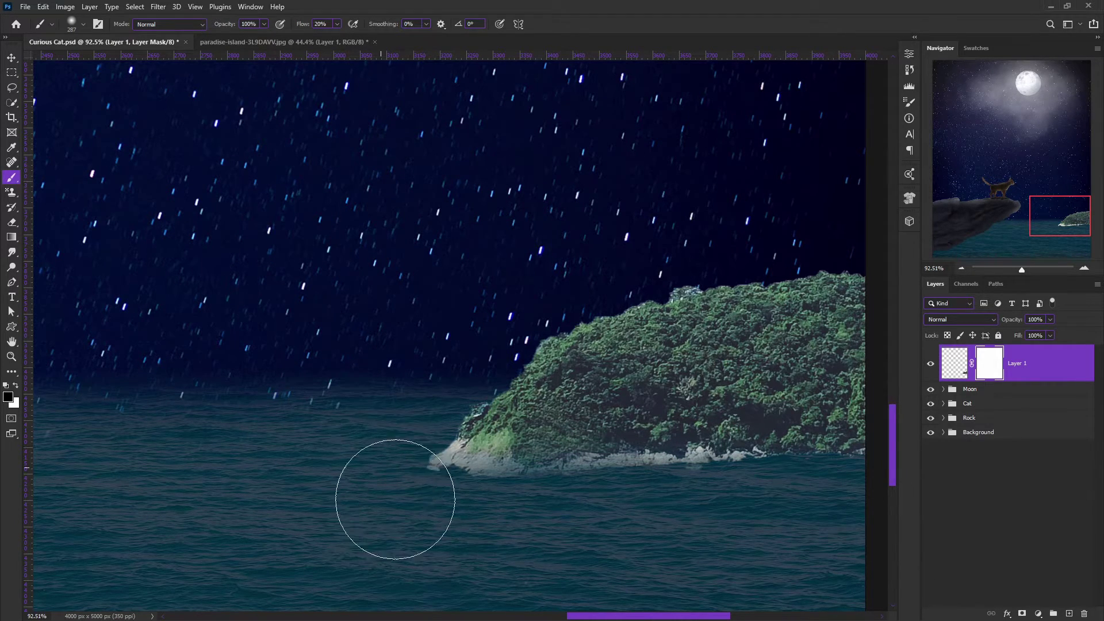
key(ctrl+0)
Step: Rename Layer 1 to Island
double_click(1017, 363)
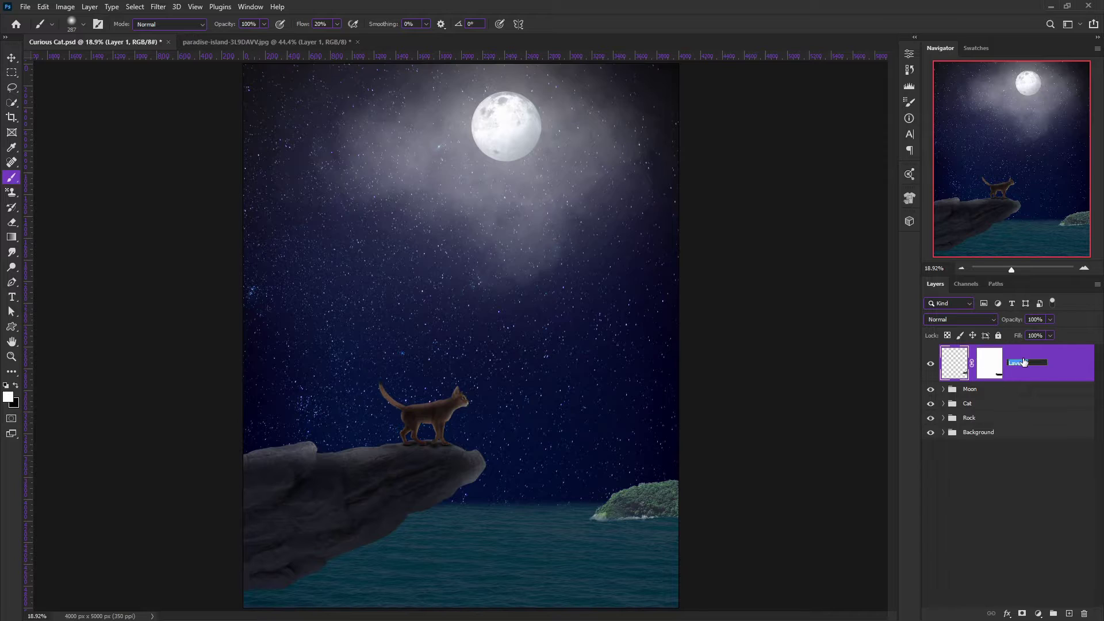
text(Island)
key(Return)
Step: Clip Exposure and Color Balance adjustments to the island, then reselect the Island layer
key(F2)
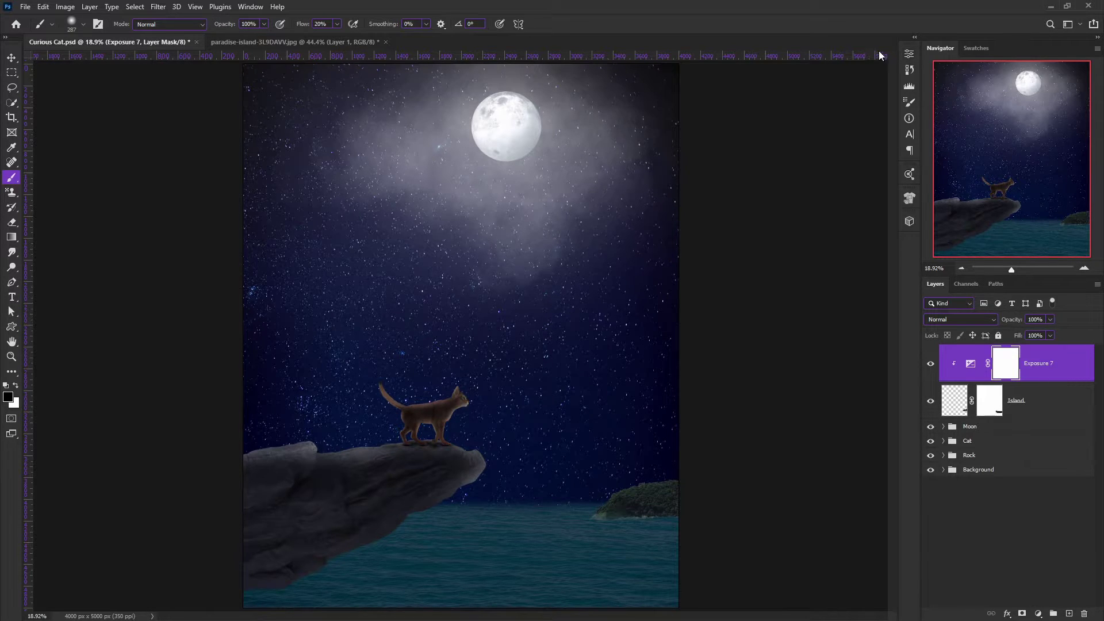
key(F3)
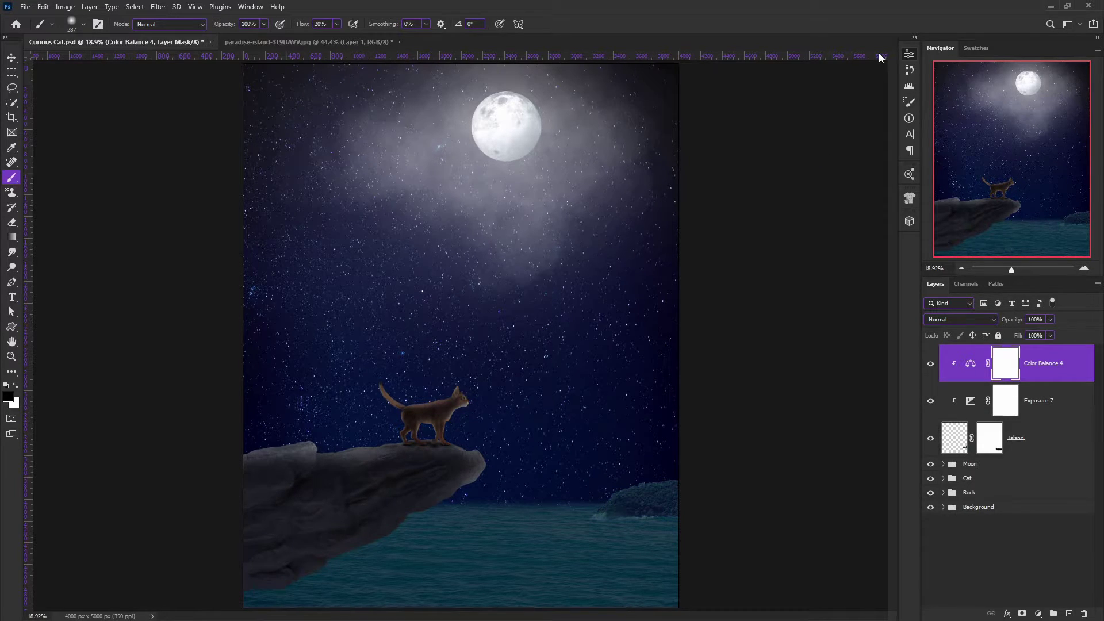
key(alt+bracketleft)
key(alt+bracketleft)
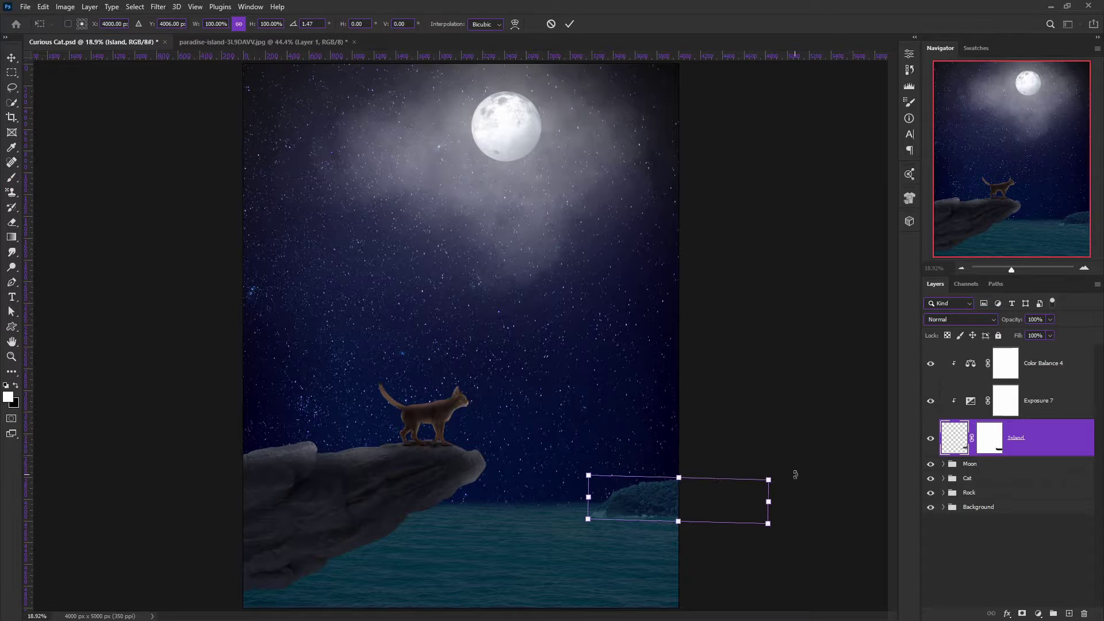
scroll(701, 382, down, 2)
scroll(551, 387, up, 2)
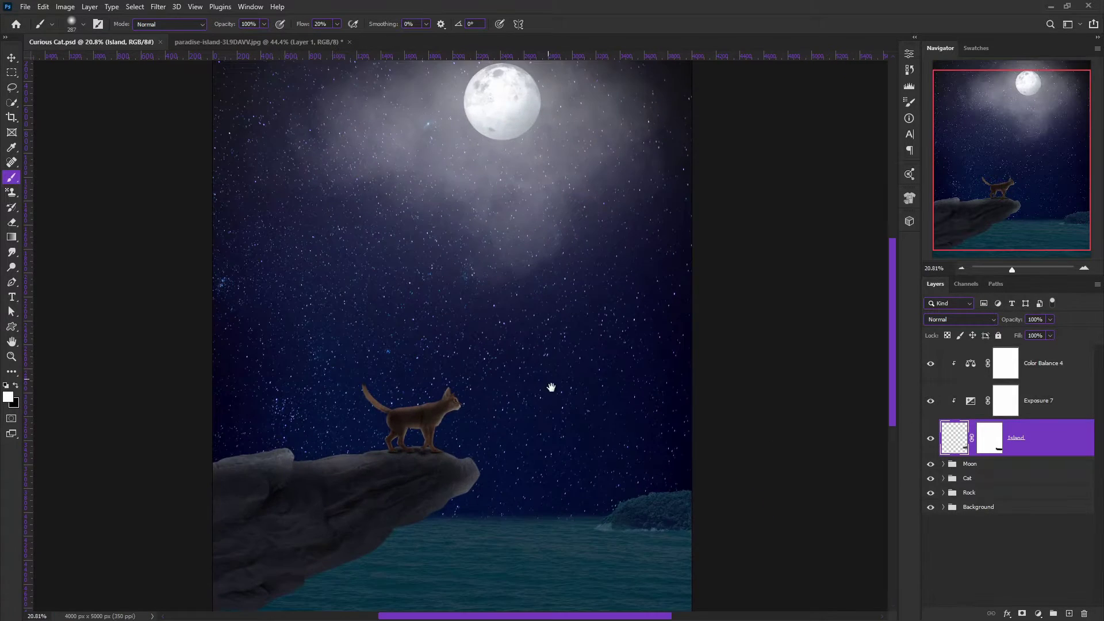
scroll(541, 362, down, 1)
scroll(545, 357, down, 2)
scroll(545, 357, up, 1)
Step: Clip an inverted-mask Exposure 8 to the rock, between Color Balance 1 and Hue/Saturation 1
scroll(540, 362, down, 1)
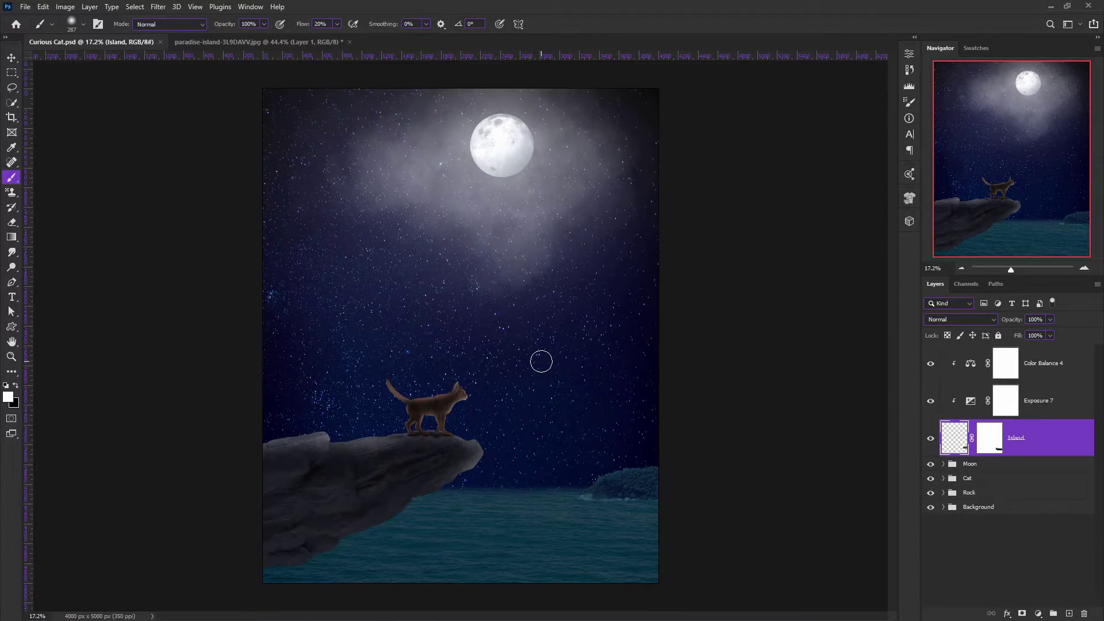
scroll(539, 362, up, 2)
click(942, 493)
scroll(1015, 549, down, 2)
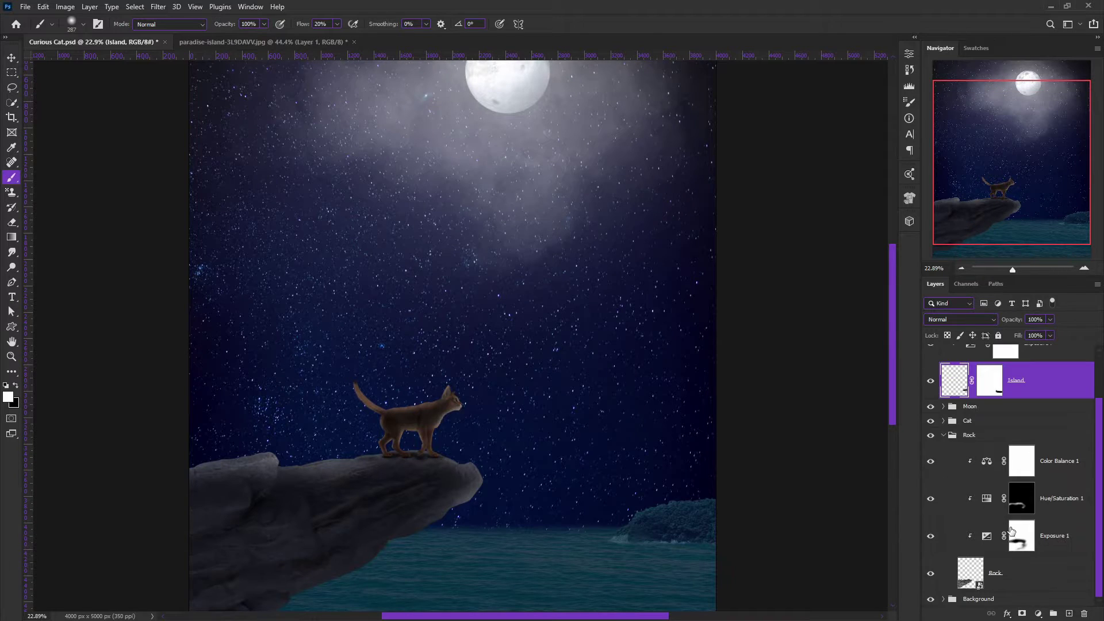
click(984, 572)
key(ctrl+shift+e)
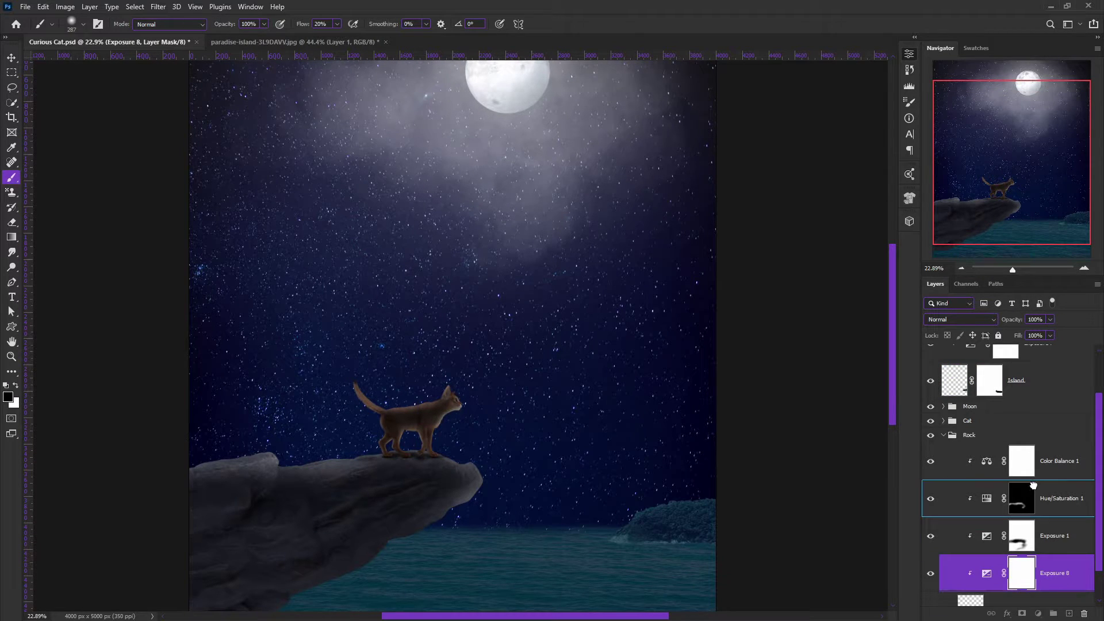
drag(1055, 574, 1061, 506)
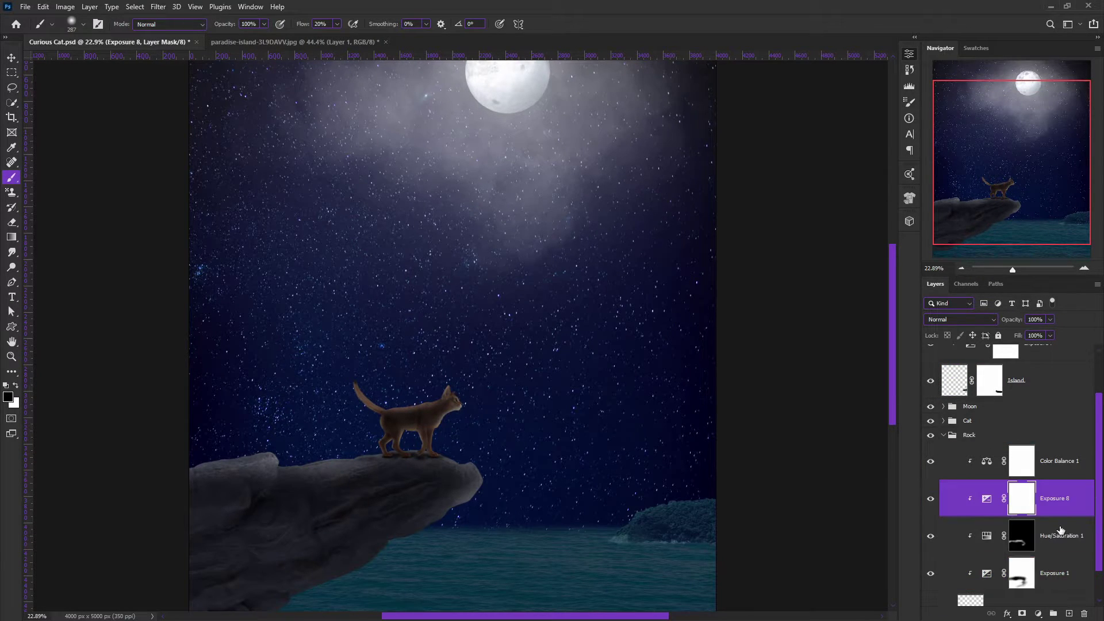
key(ctrl+i)
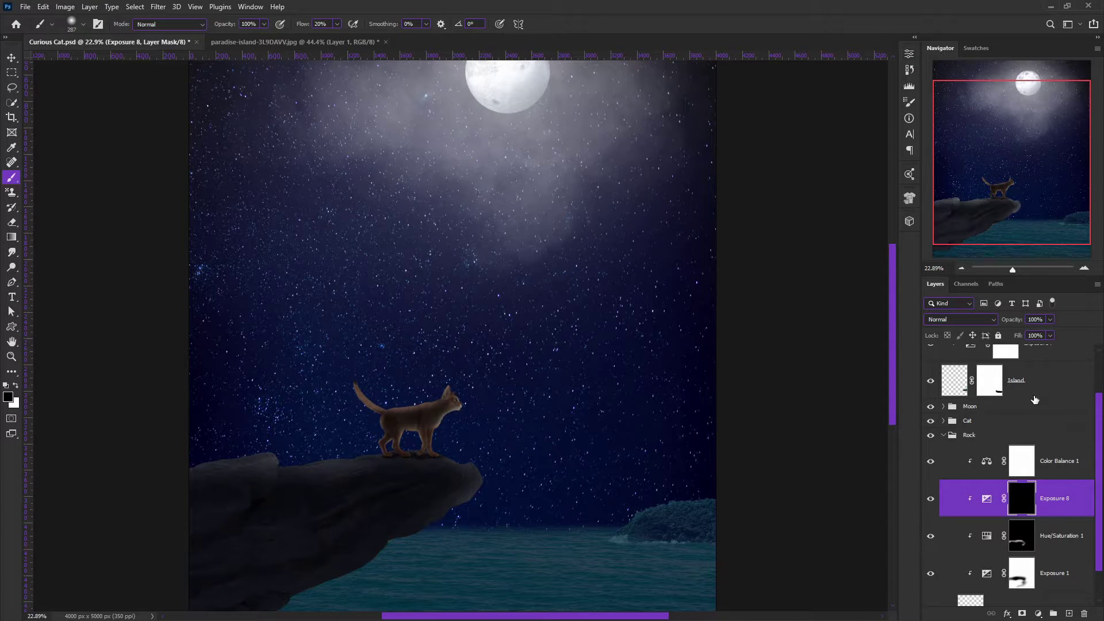
Step: Paint white on the Exposure 8 mask to shade the rock's left side
scroll(282, 607, up, 5)
key(bracketleft)
key(bracketleft)
key(bracketleft)
key(x)
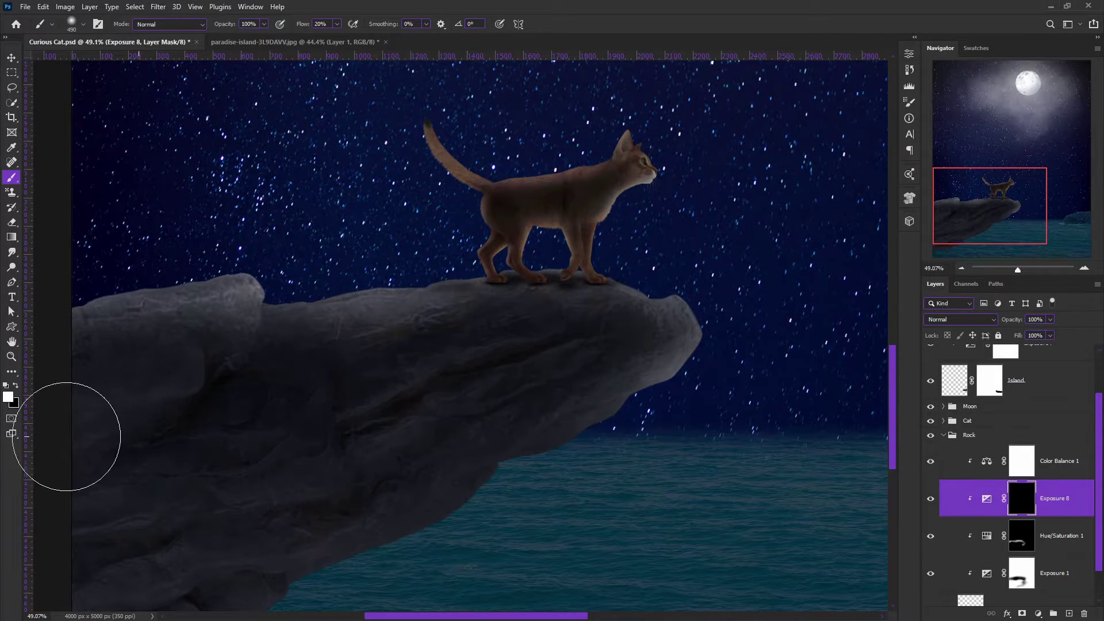
drag(69, 431, 451, 394)
key(bracketleft)
key(bracketleft)
key(bracketleft)
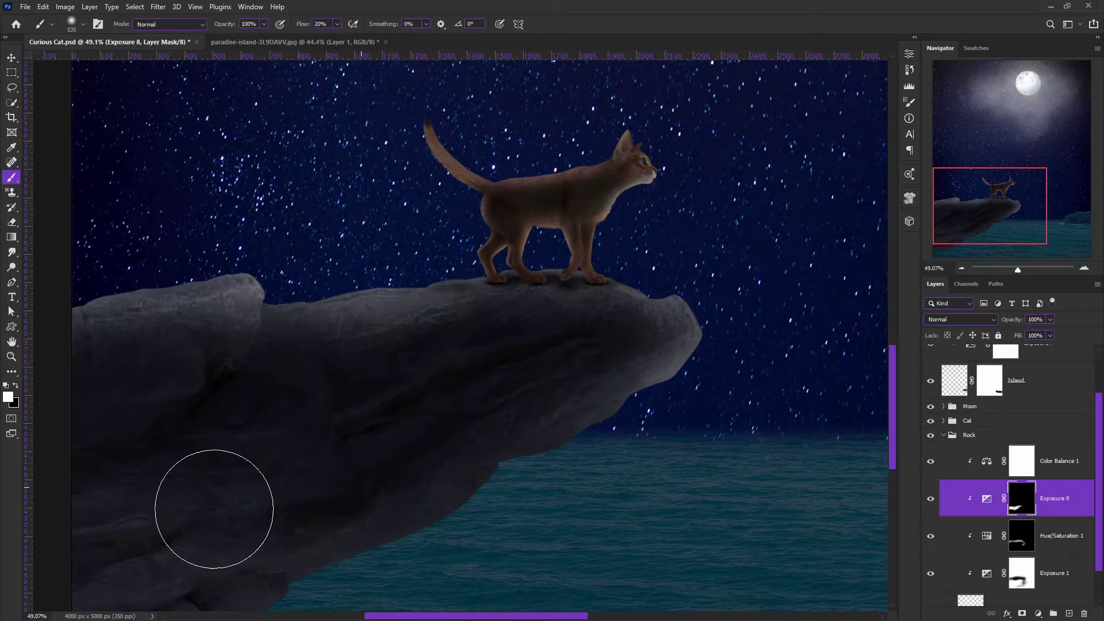
drag(212, 505, 149, 552)
scroll(278, 419, down, 2)
key(bracketright)
key(bracketright)
key(bracketright)
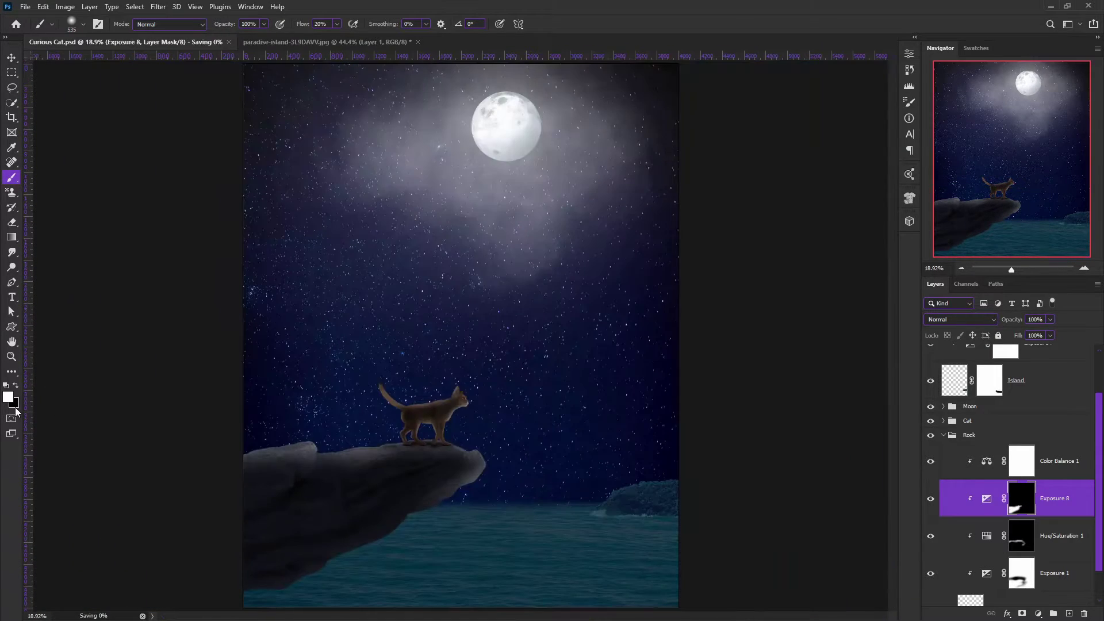
scroll(460, 345, down, 4)
scroll(533, 529, down, 1)
scroll(533, 529, up, 2)
scroll(518, 524, down, 1)
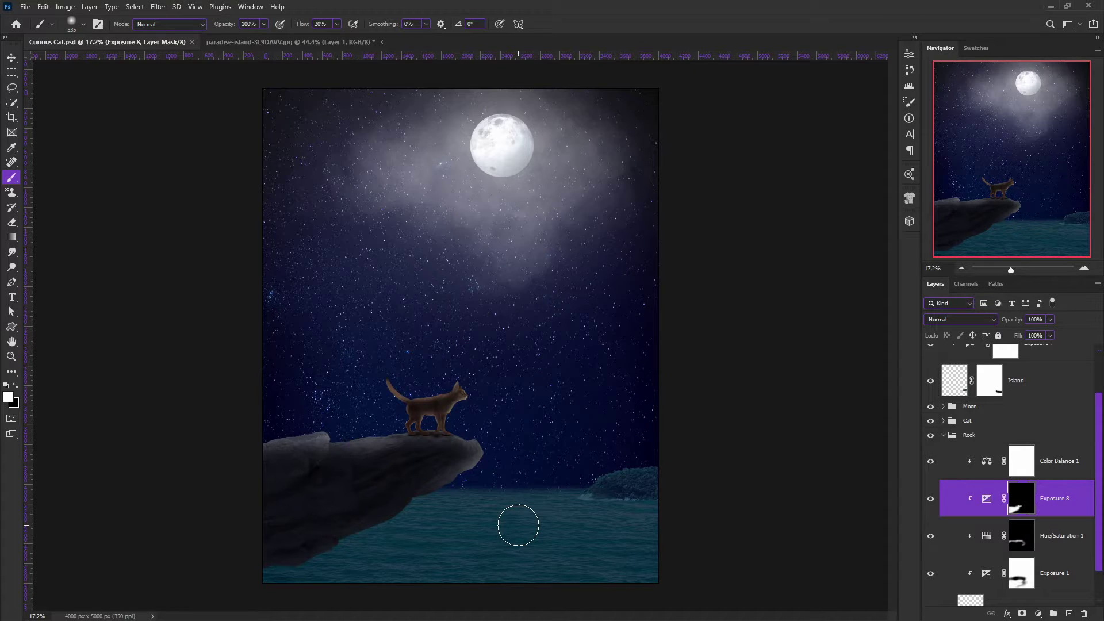
scroll(518, 525, down, 1)
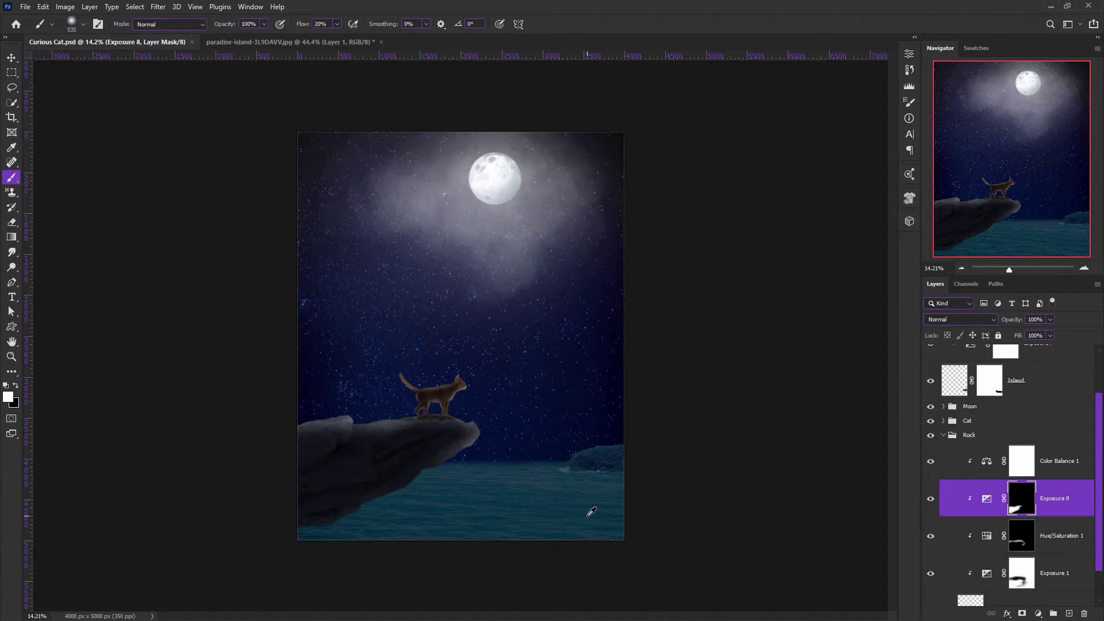
scroll(592, 512, up, 1)
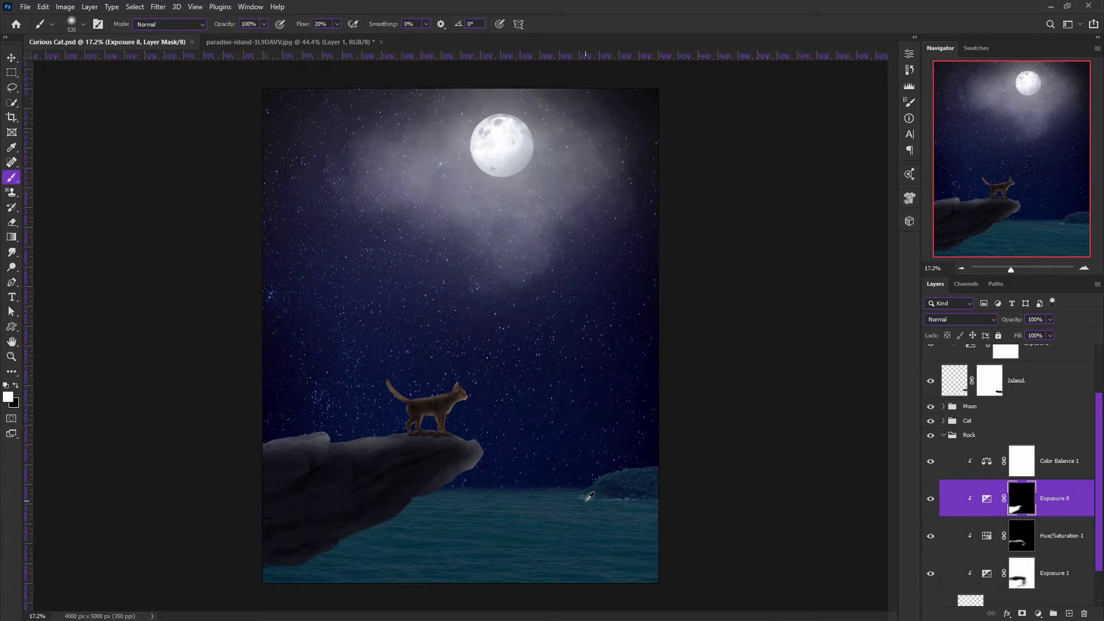
scroll(587, 500, down, 1)
scroll(588, 497, down, 2)
scroll(589, 496, up, 4)
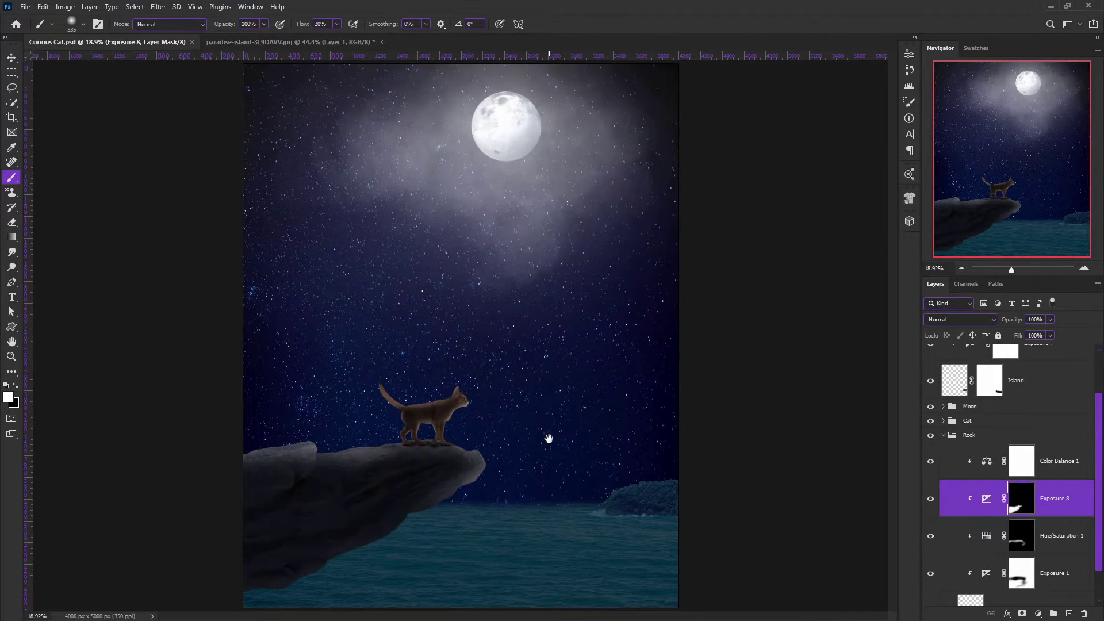
scroll(1011, 471, up, 2)
Step: Expand the Background group, select the ocean water layer, then reselect the Rock group
click(944, 493)
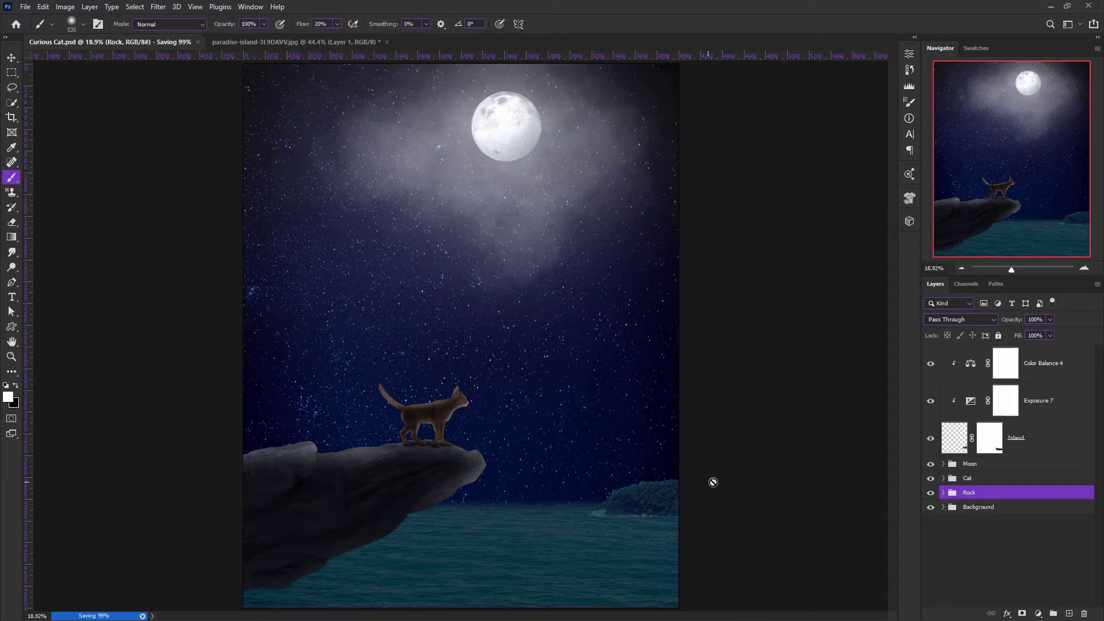
click(977, 507)
click(943, 507)
click(1035, 494)
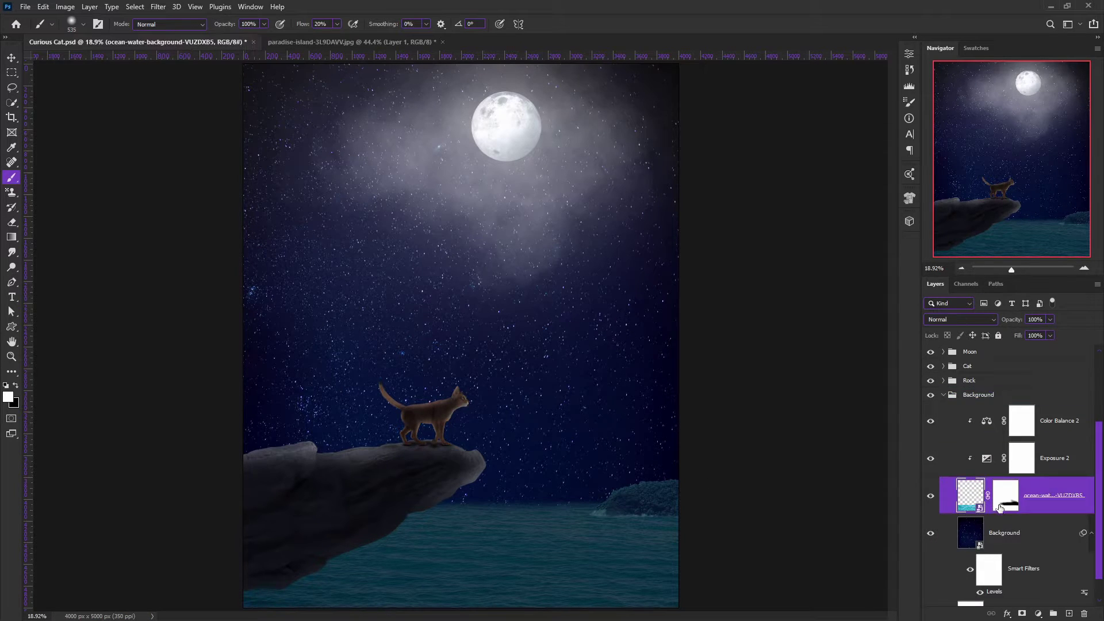
scroll(969, 458, up, 1)
click(969, 458)
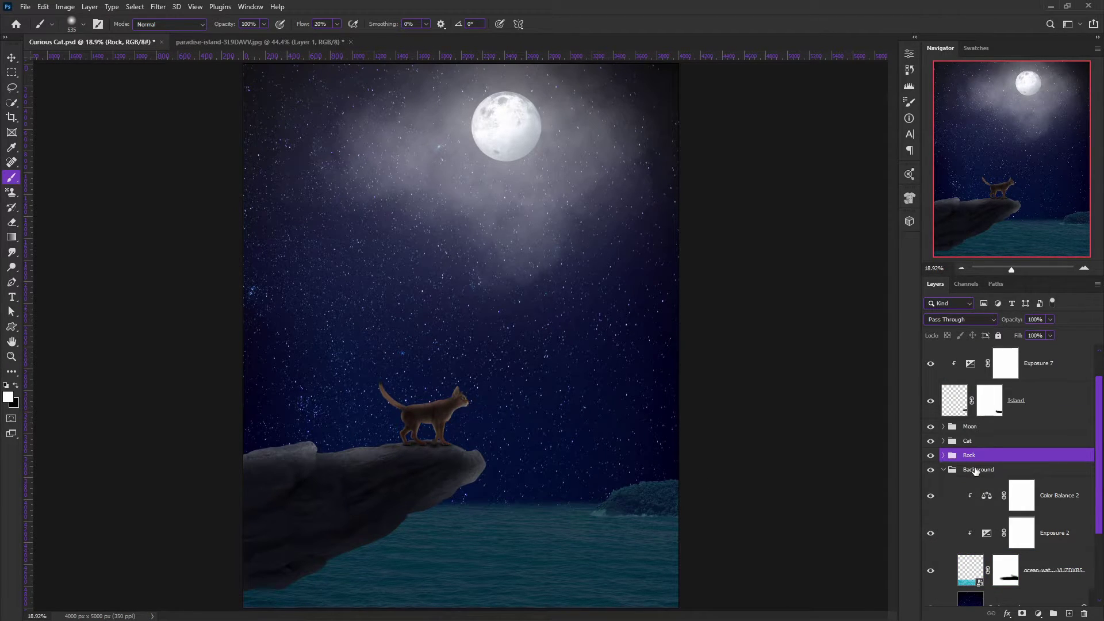
Step: Expand the Moon group and select the Clouds layer's mask
click(975, 471)
scroll(978, 477, down, 1)
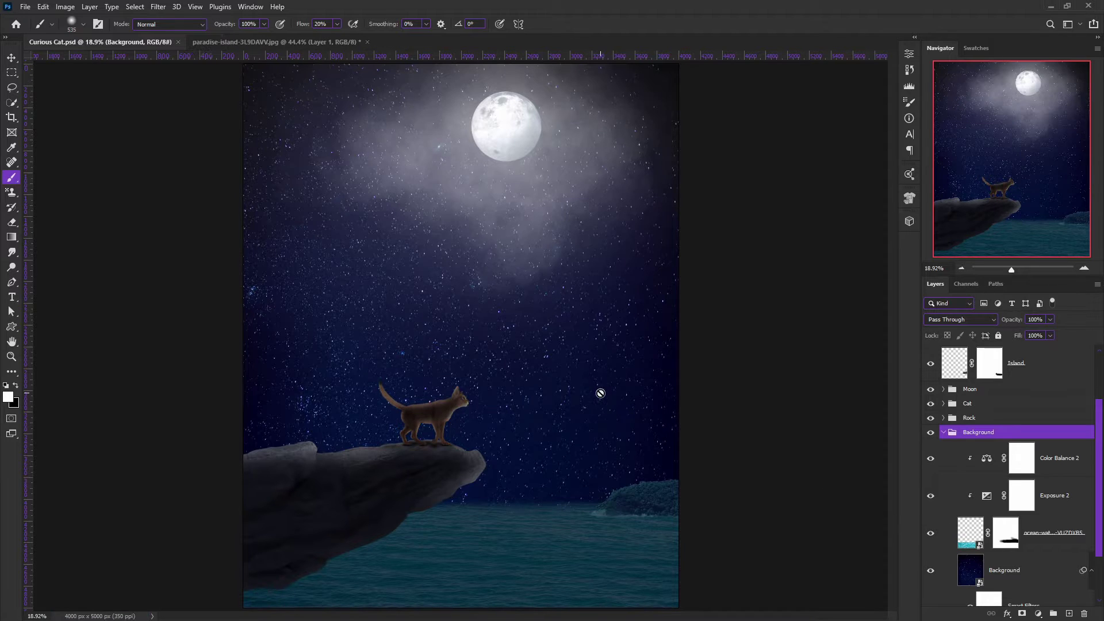
scroll(600, 393, down, 3)
scroll(603, 388, up, 2)
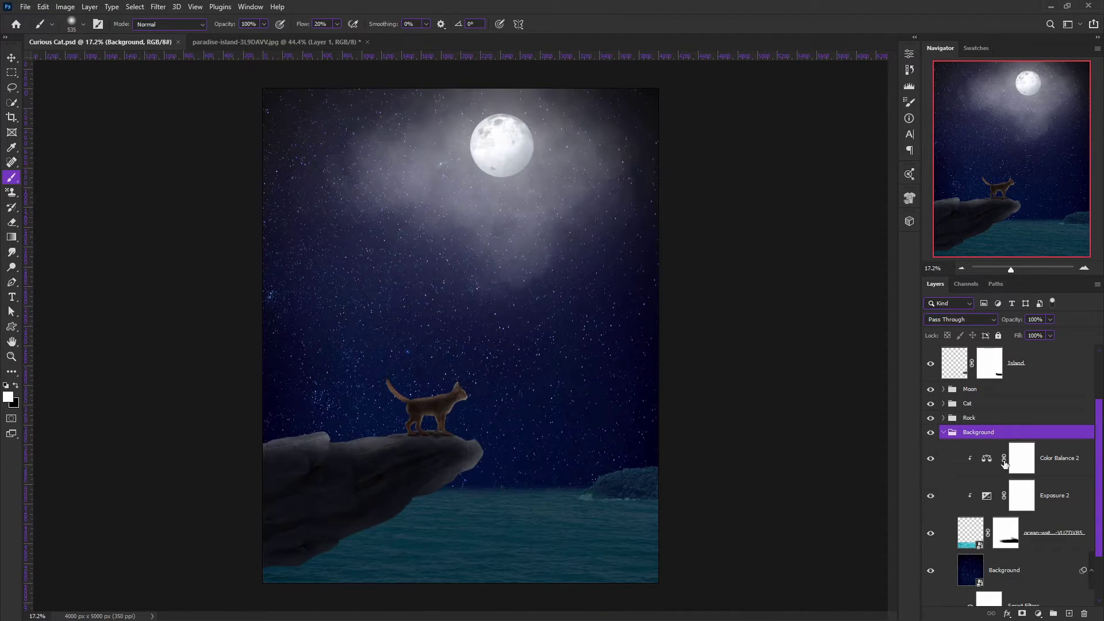
scroll(978, 460, up, 2)
click(969, 463)
scroll(969, 491, down, 3)
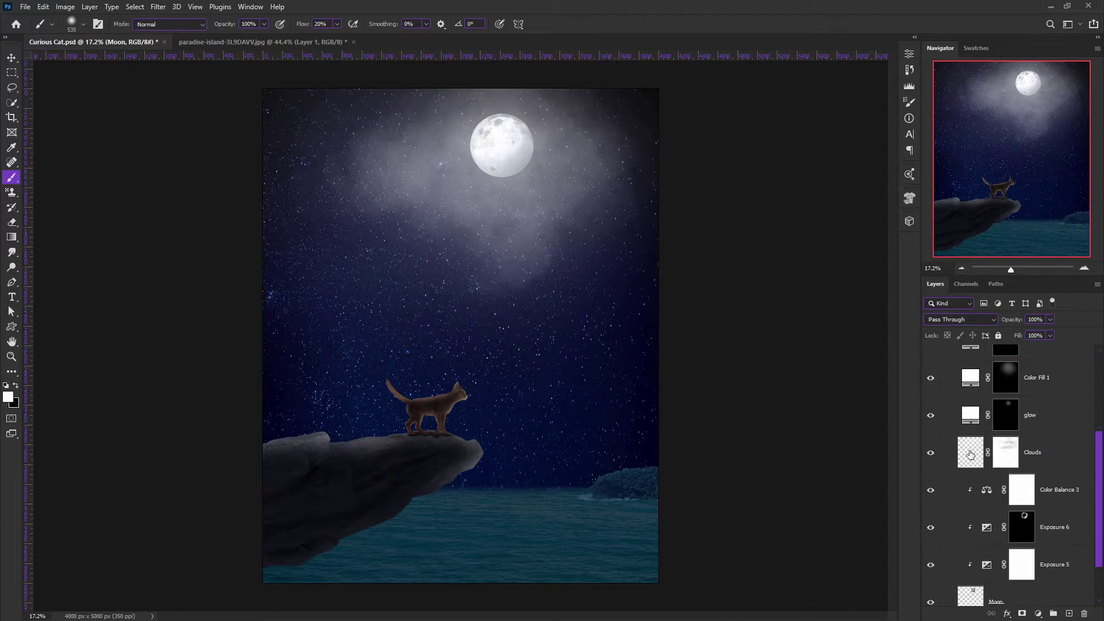
click(1032, 452)
Step: Paint away the clouds around the moon on the mask, undo part of it, and save
scroll(466, 287, down, 3)
scroll(466, 287, up, 3)
drag(465, 287, 584, 189)
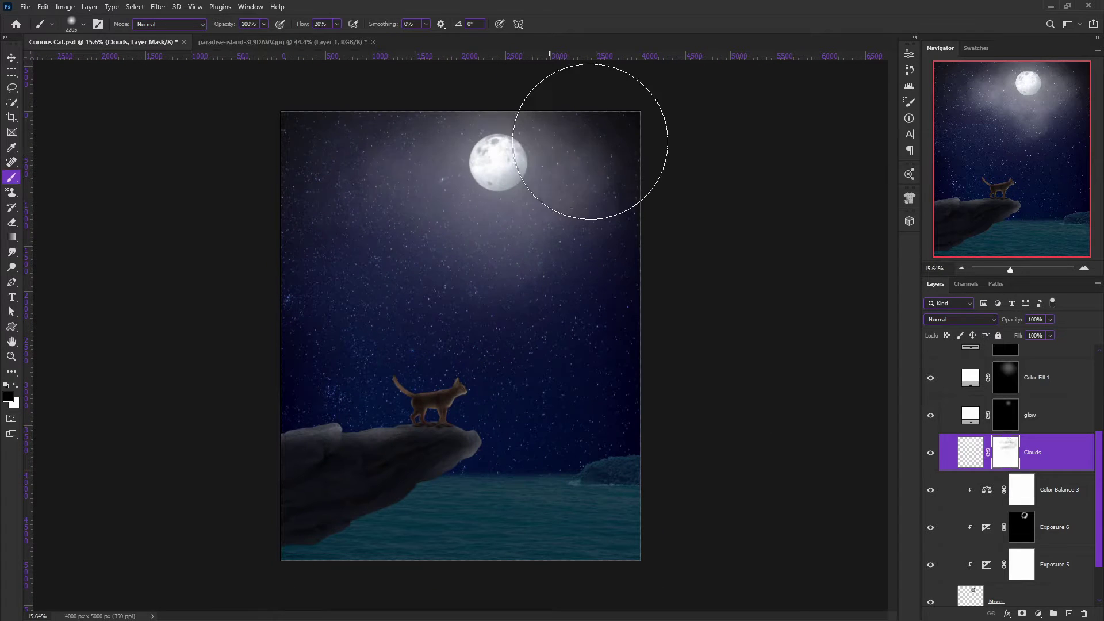
key(ctrl+s)
scroll(506, 225, up, 1)
key(ctrl+z)
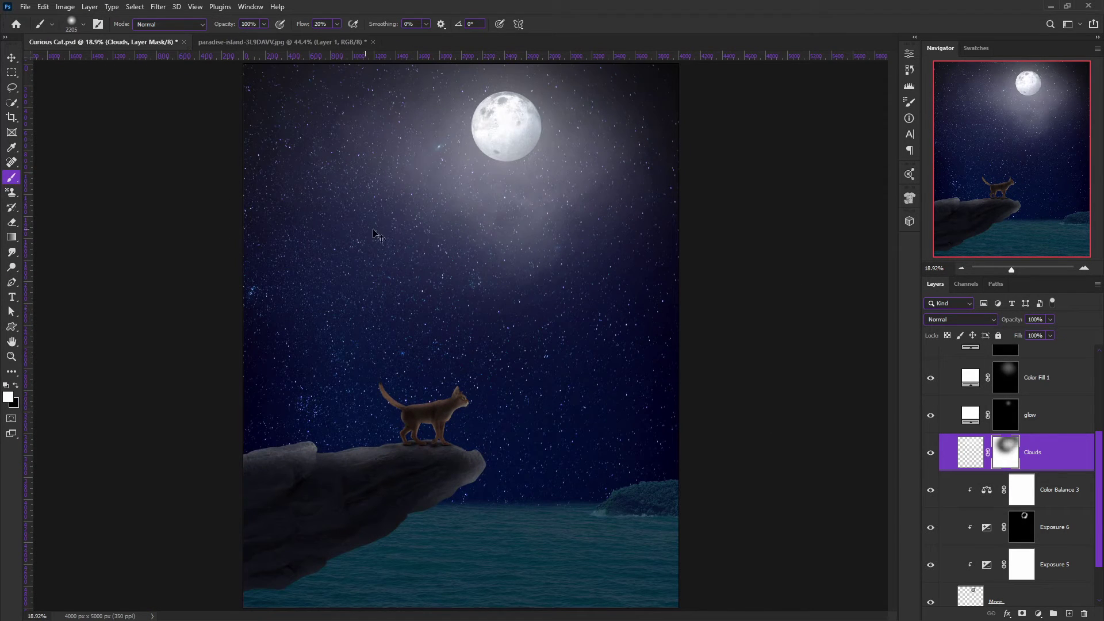
key(ctrl+s)
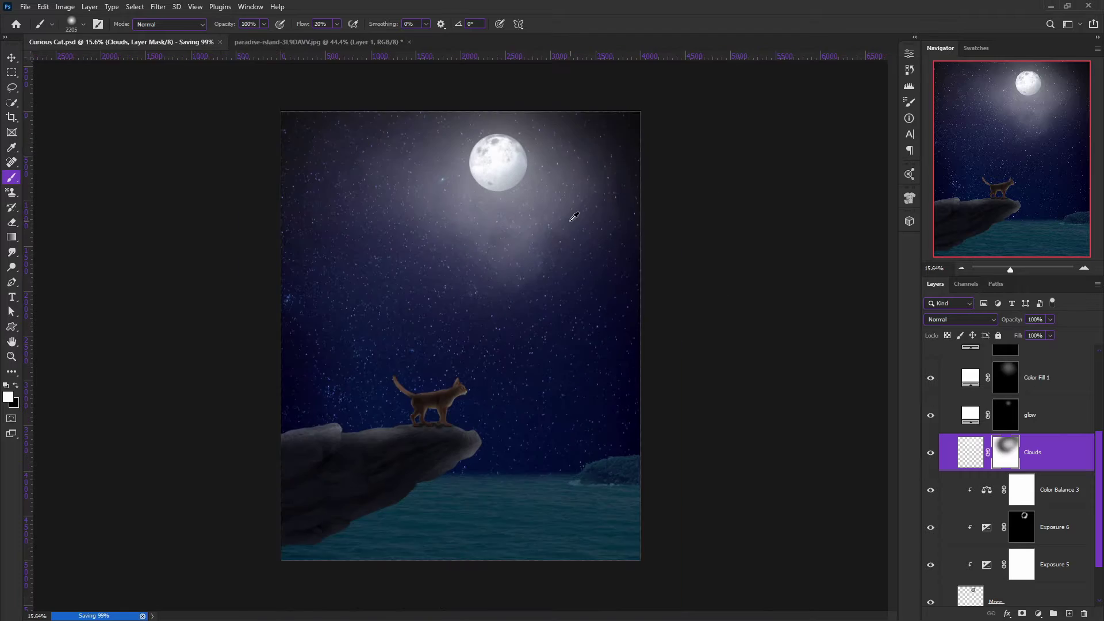
Step: Switch to the Move tool, collapse the Moon group, and expand the Background group
key(v)
scroll(604, 279, down, 2)
scroll(535, 413, up, 1)
scroll(1012, 517, up, 3)
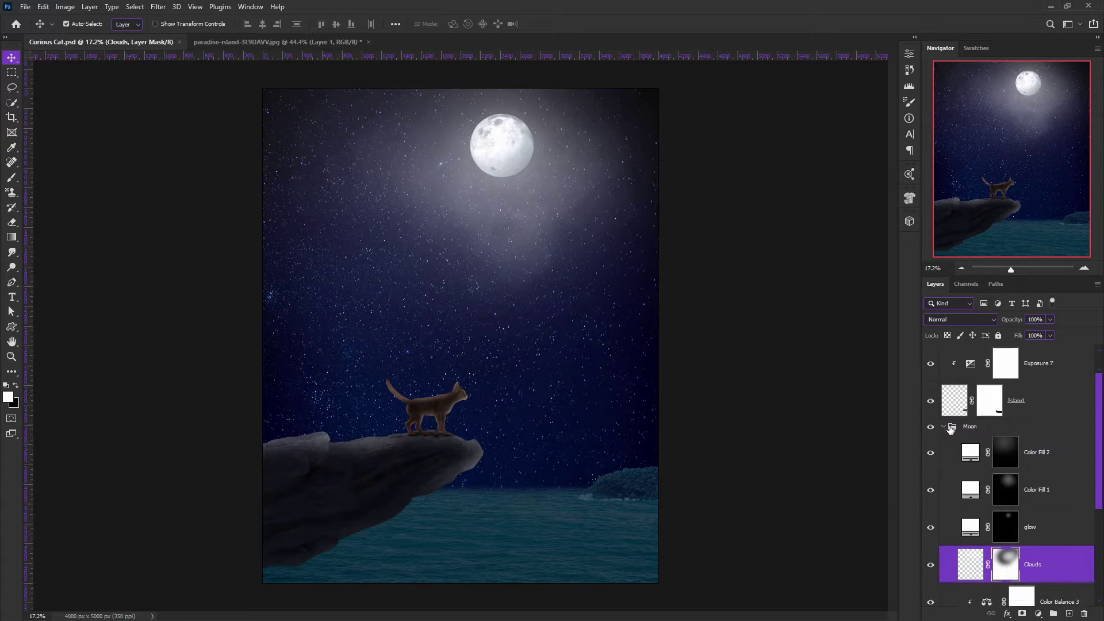
click(984, 464)
click(942, 507)
Step: Duplicate the Rock group as Rock Reflection, merge it, and move it into the Background group
scroll(973, 504, down, 2)
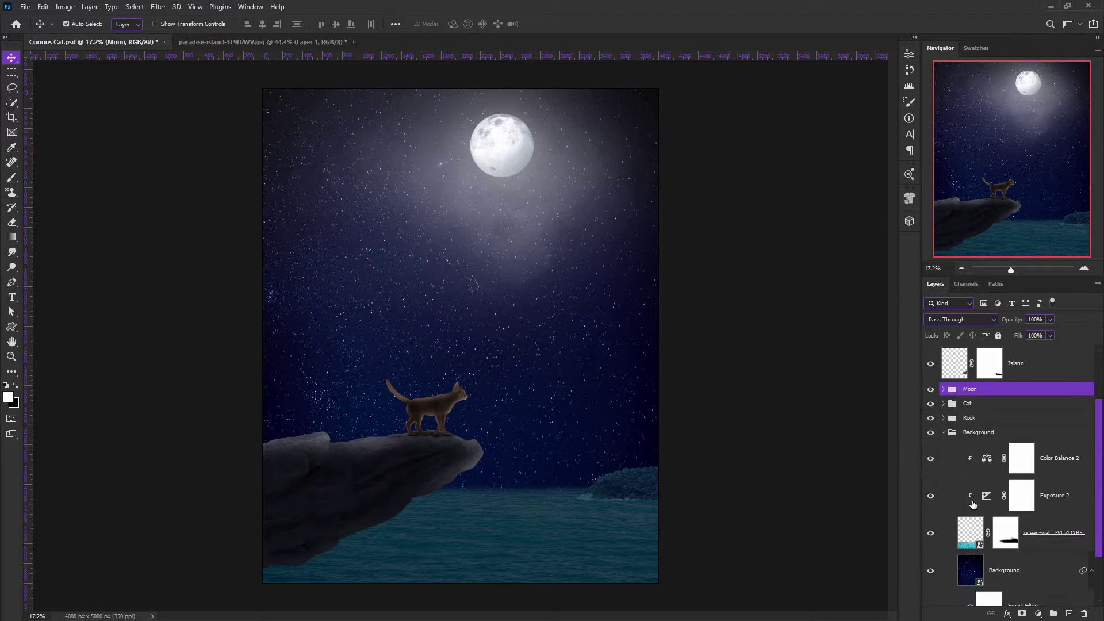
click(963, 419)
key(ctrl+j)
text(Rock Ref)
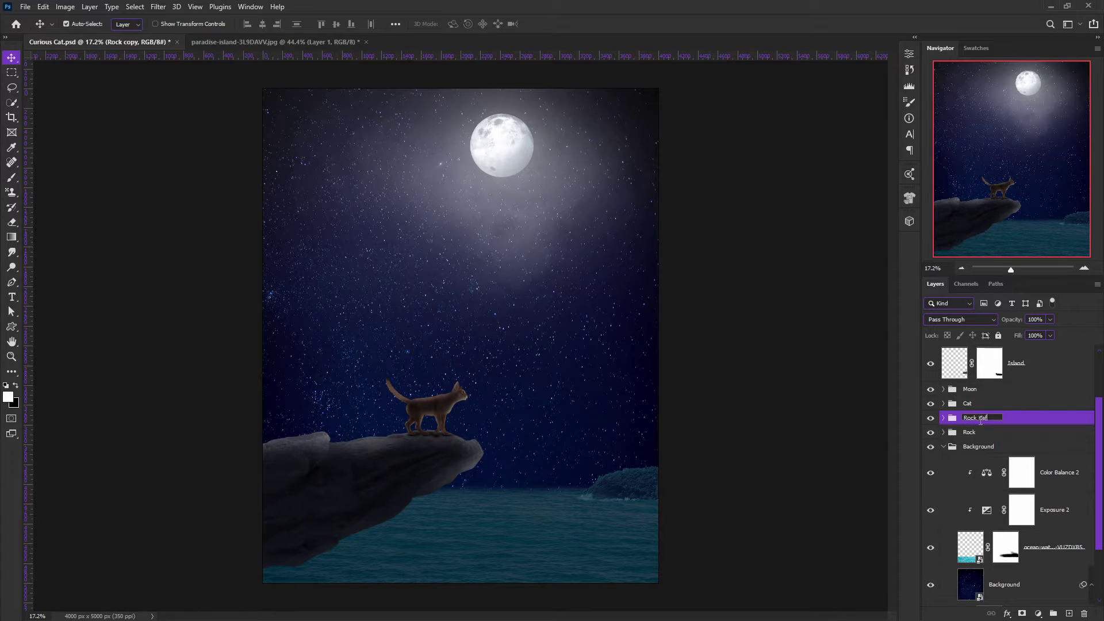
text(elction)
key(Return)
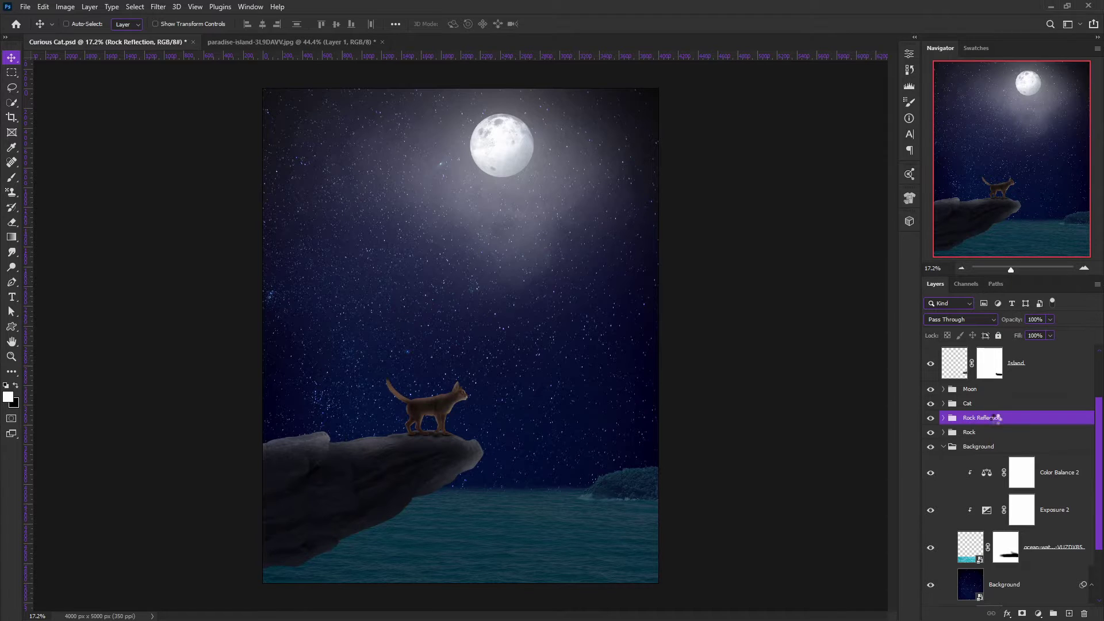
key(ctrl+e)
mouse_move(996, 418)
mouse_down()
mouse_move(1058, 491)
mouse_move(1055, 476)
mouse_up()
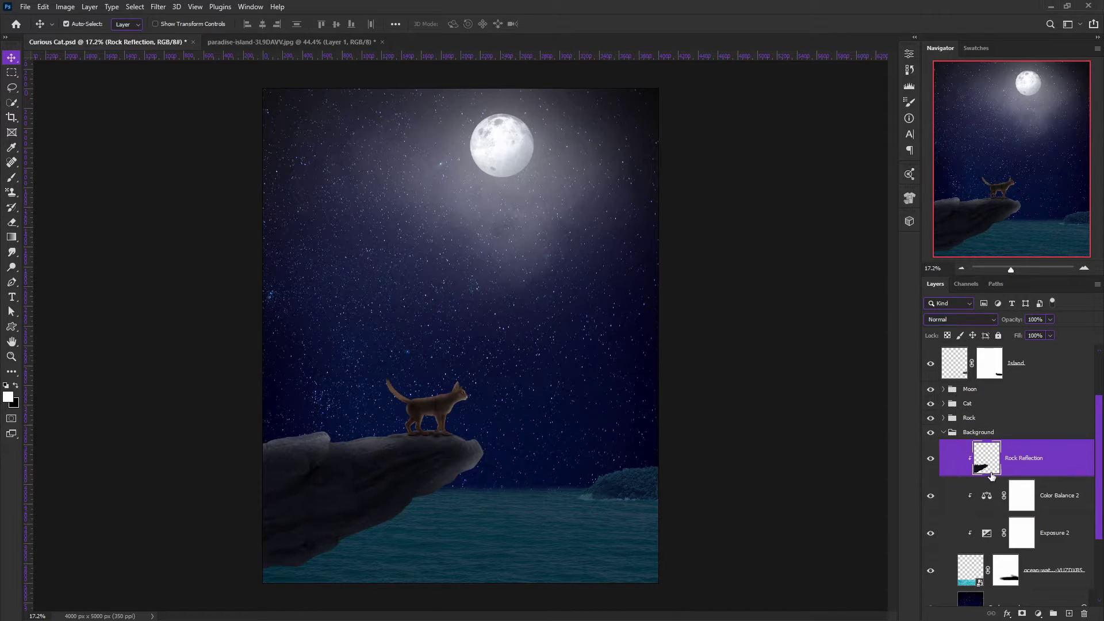
Step: Flip the rock copy upside down and place it beneath the rock at 100% size
key(ctrl+t)
drag(436, 574, 414, 574)
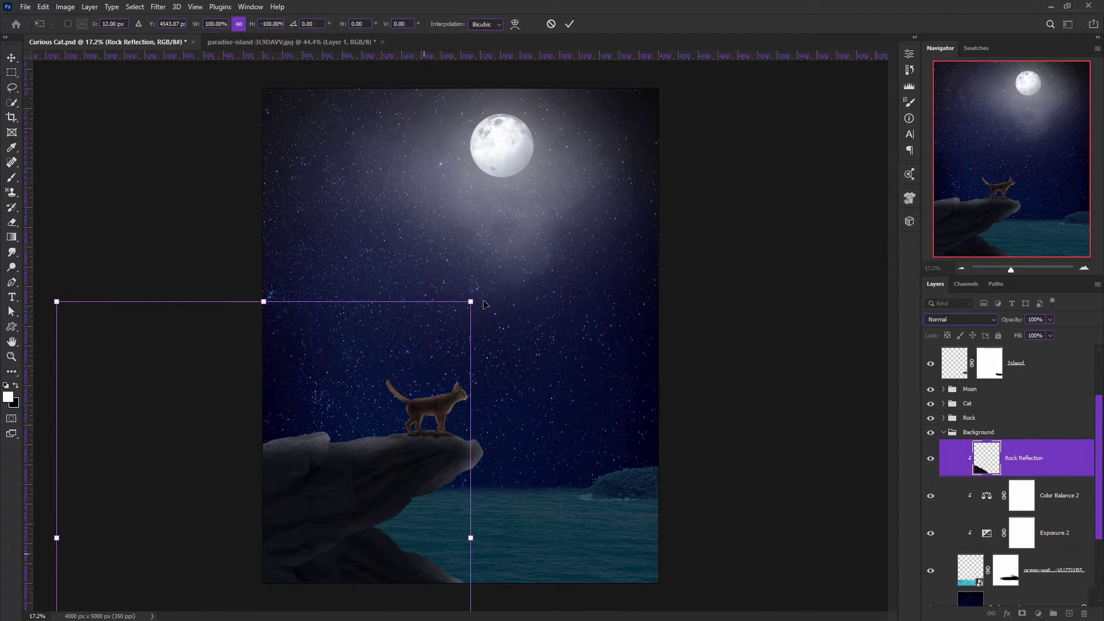
drag(59, 285, 99, 349)
mouse_move(382, 555)
mouse_down()
mouse_move(536, 562)
mouse_move(428, 563)
mouse_up()
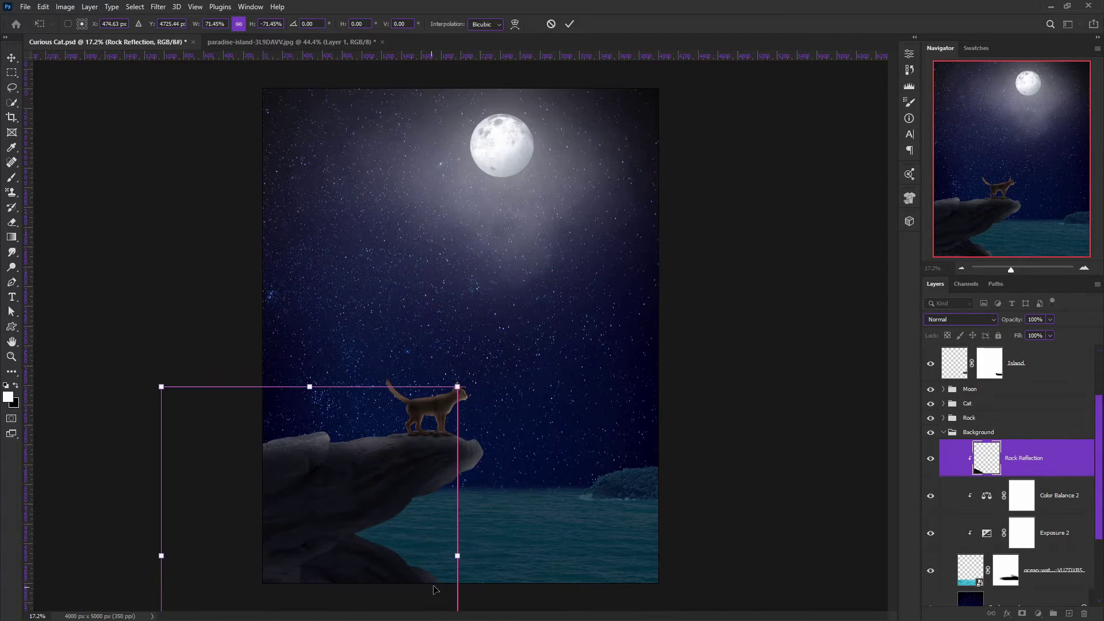
mouse_move(452, 363)
mouse_down()
mouse_move(466, 361)
mouse_move(453, 377)
mouse_up()
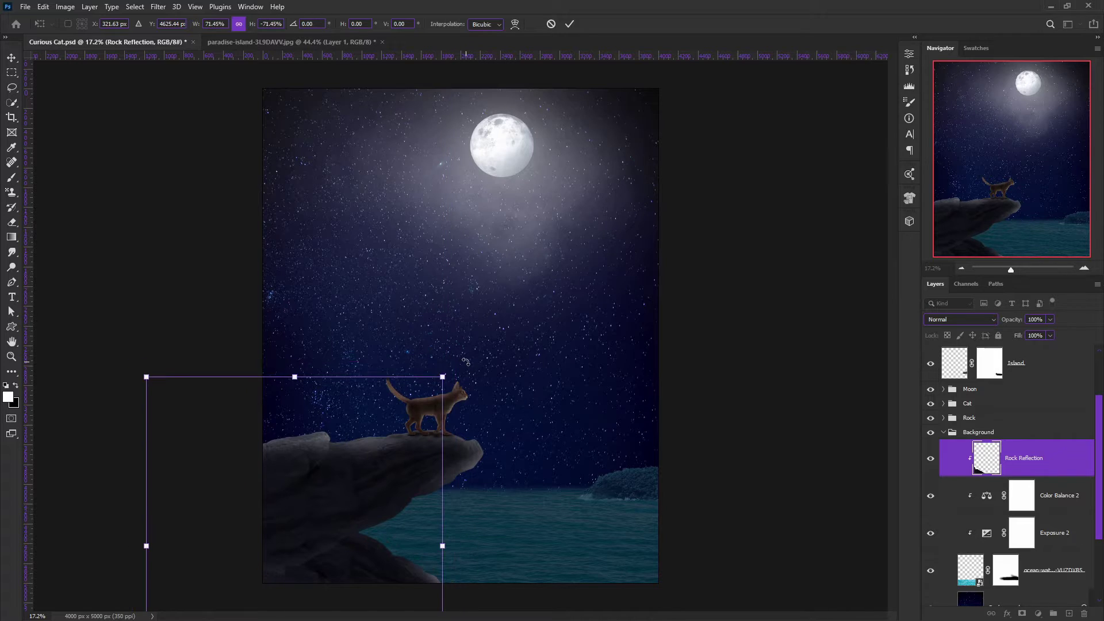
drag(430, 521, 412, 519)
text(100)
key(Tab)
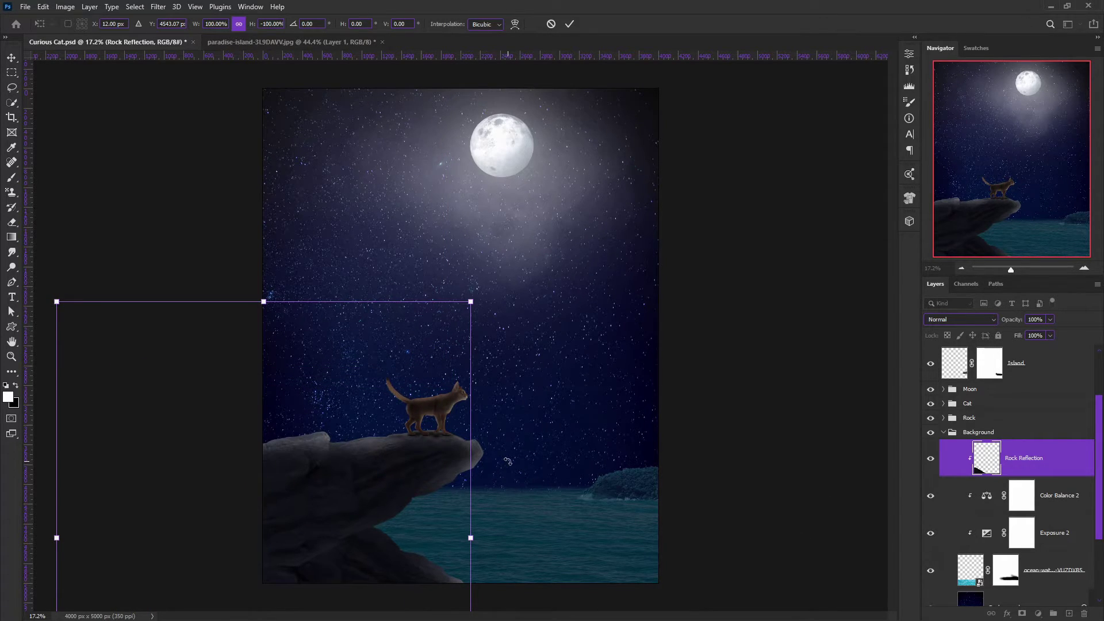
scroll(442, 553, down, 3)
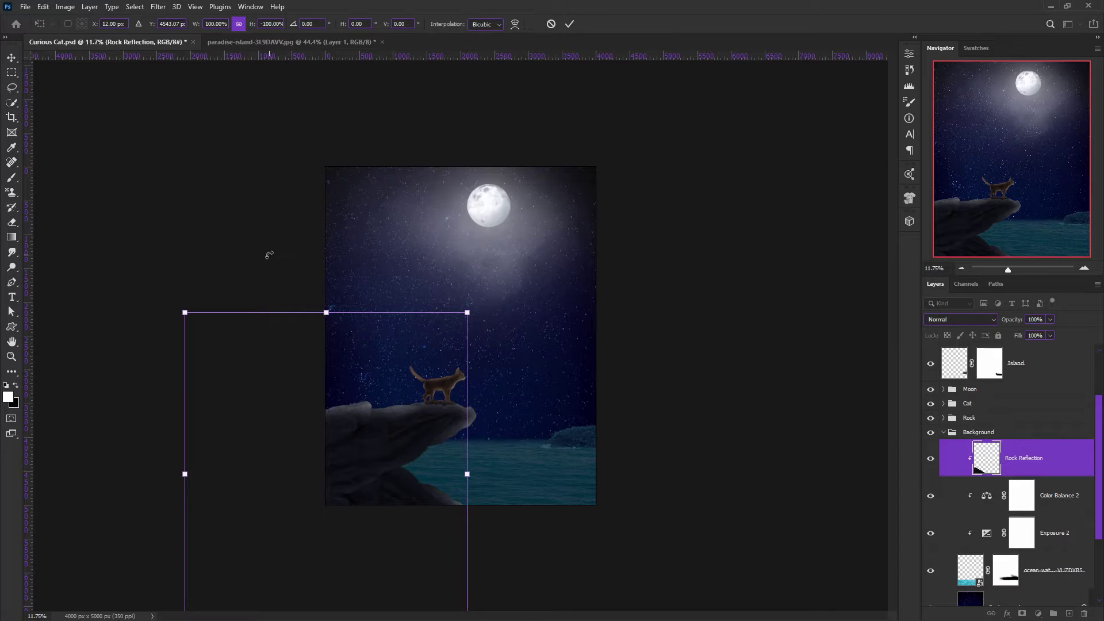
key(Return)
Step: Set the Rock Reflection layer's fill to 68%
scroll(438, 496, up, 3)
scroll(397, 382, down, 2)
scroll(433, 351, up, 3)
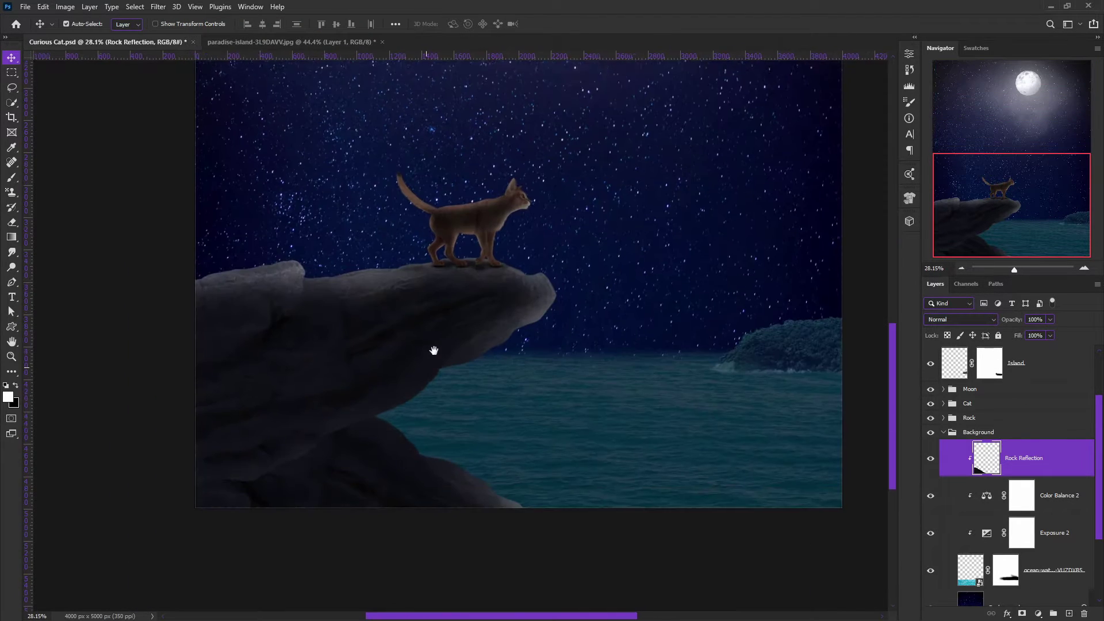
text(68)
key(Return)
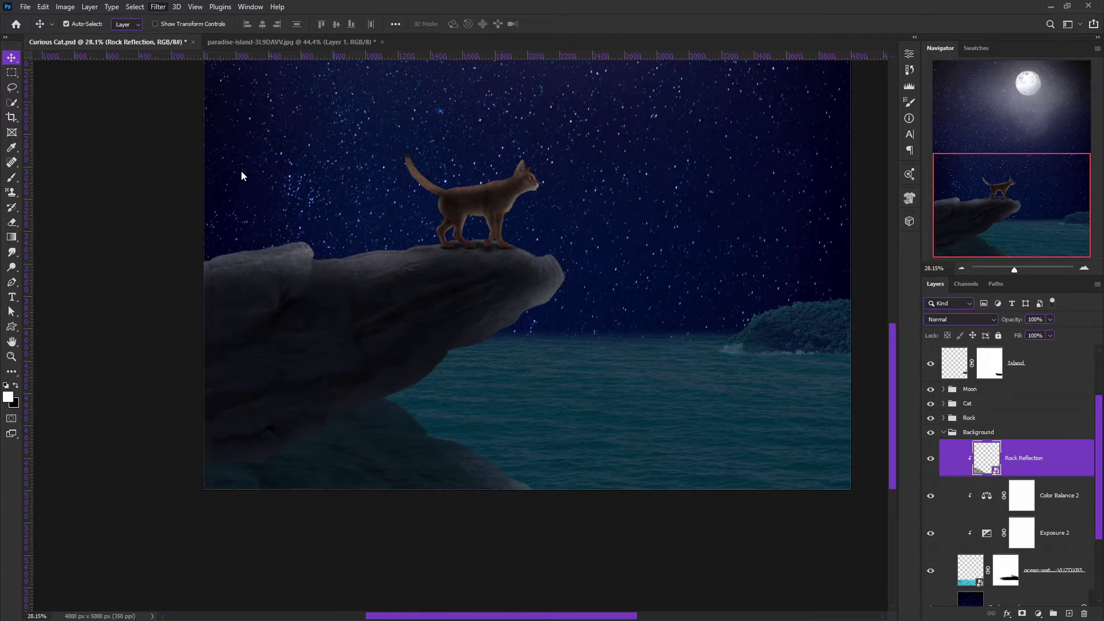
key(space)
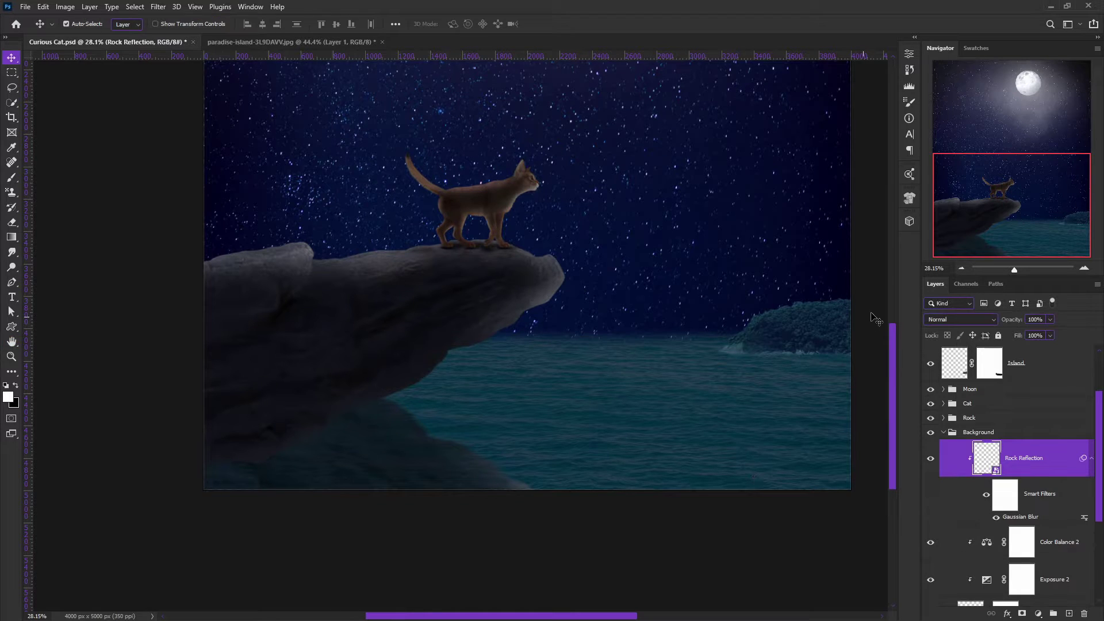
scroll(690, 400, down, 2)
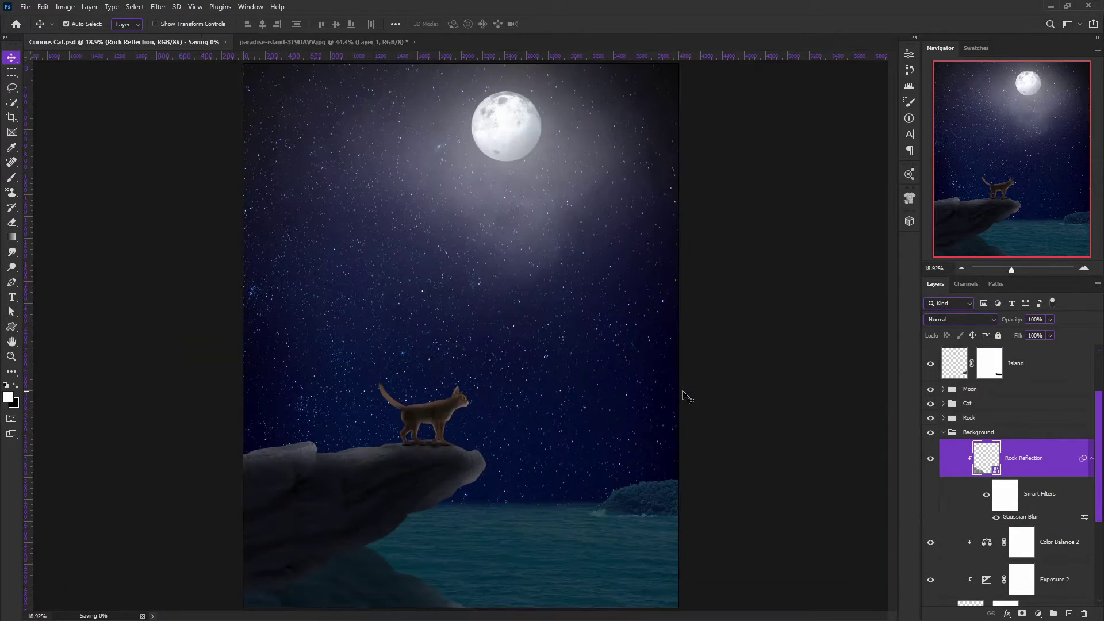
scroll(633, 388, down, 1)
scroll(580, 379, up, 1)
Step: Reopen the Background group and select the starry Background layer
scroll(581, 461, up, 1)
Step: Move Background copy to the top of the Background group, clip it, and lower its fill and opacity
scroll(1012, 460, up, 2)
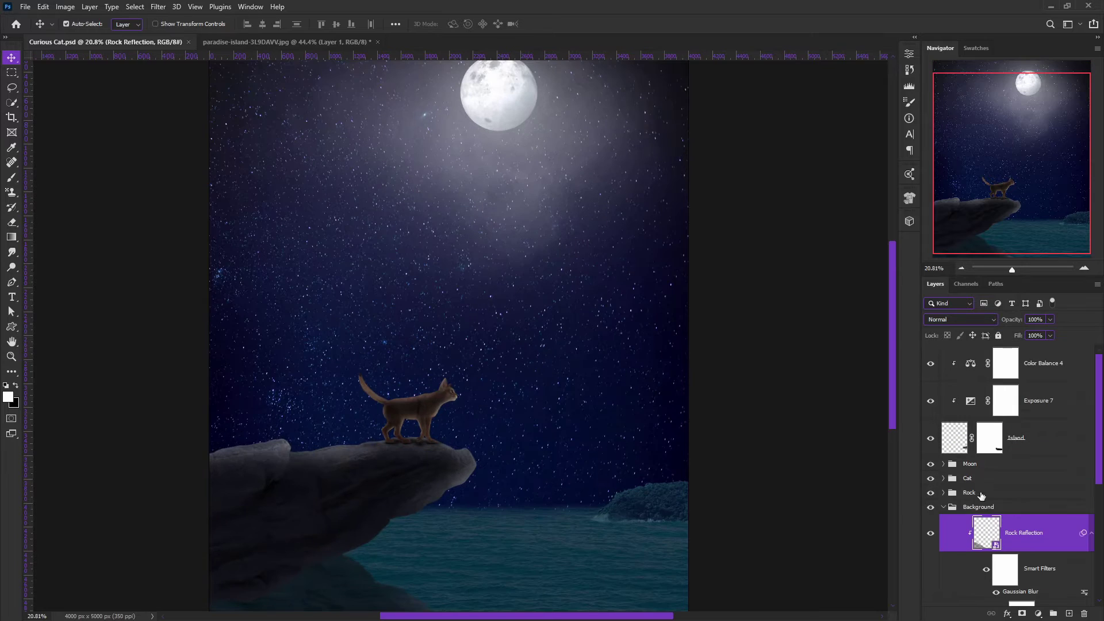
click(943, 506)
scroll(552, 472, down, 1)
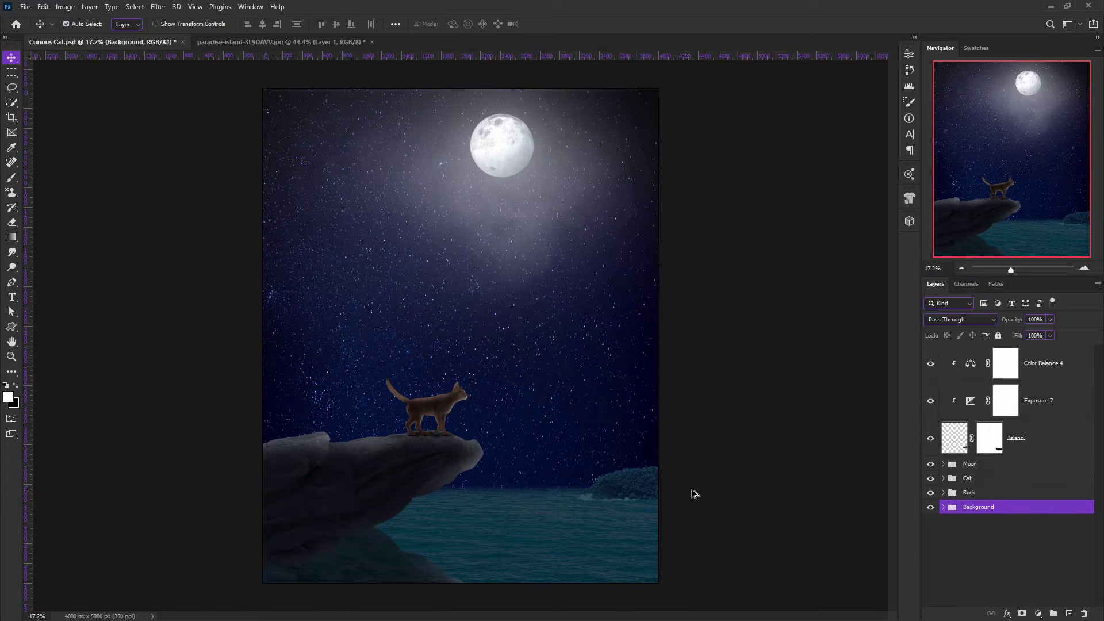
click(943, 507)
scroll(1011, 494, down, 1)
click(1029, 506)
scroll(1052, 491, up, 2)
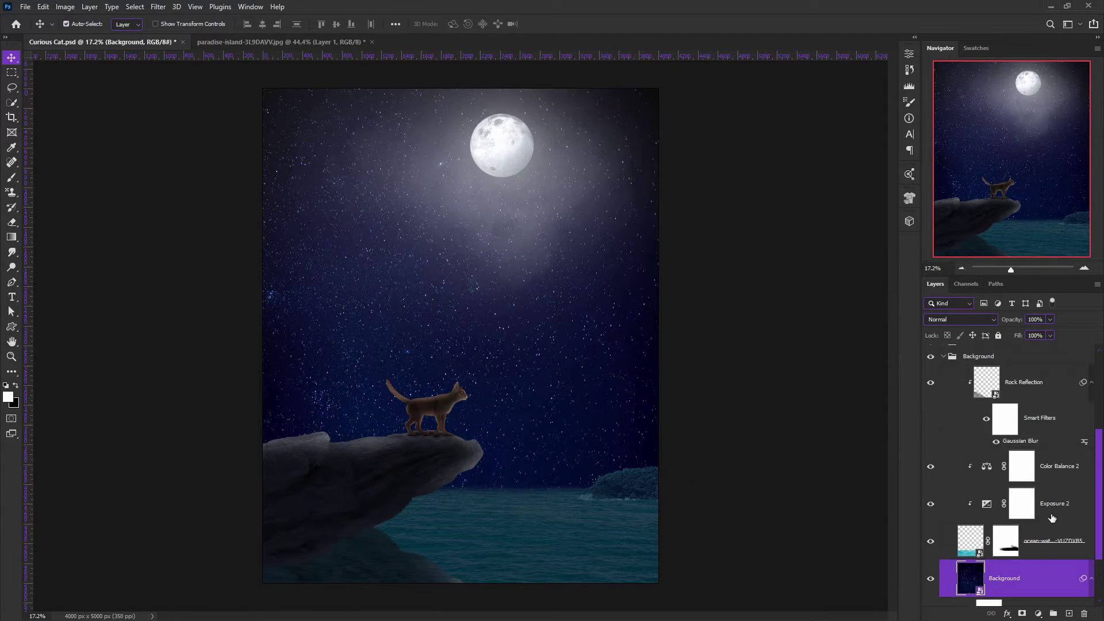
scroll(1055, 567, down, 2)
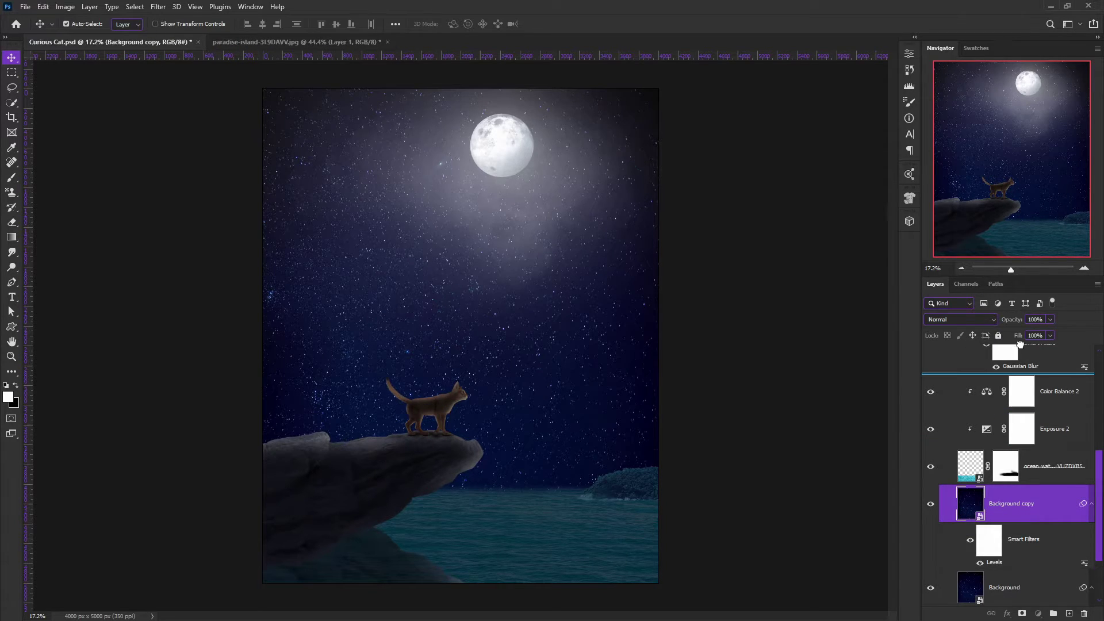
drag(982, 506, 998, 361)
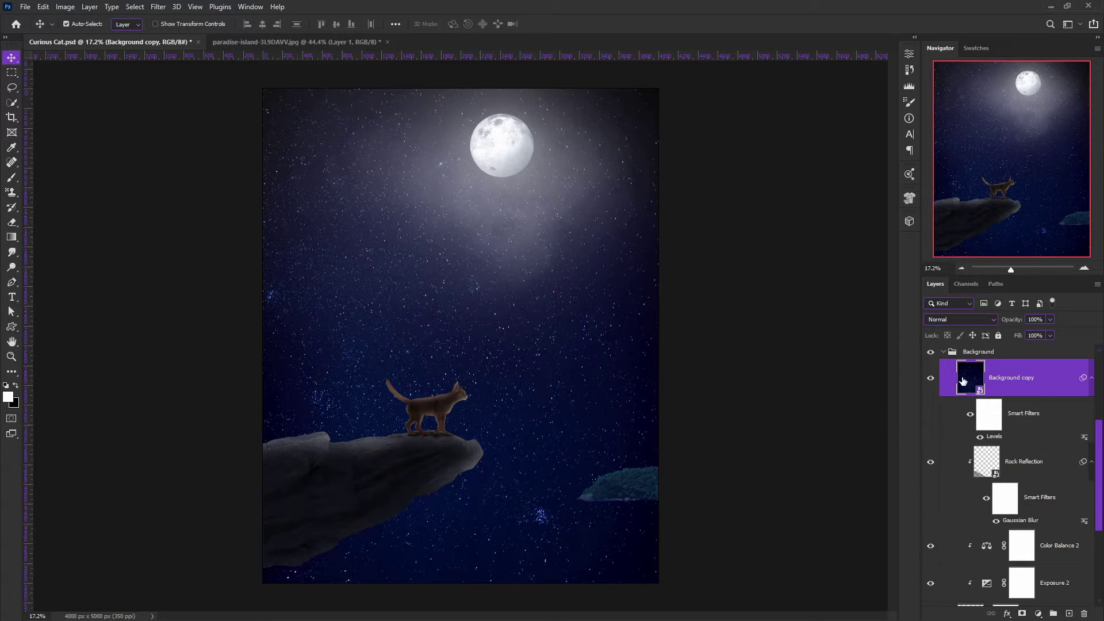
key(ctrl+alt+g)
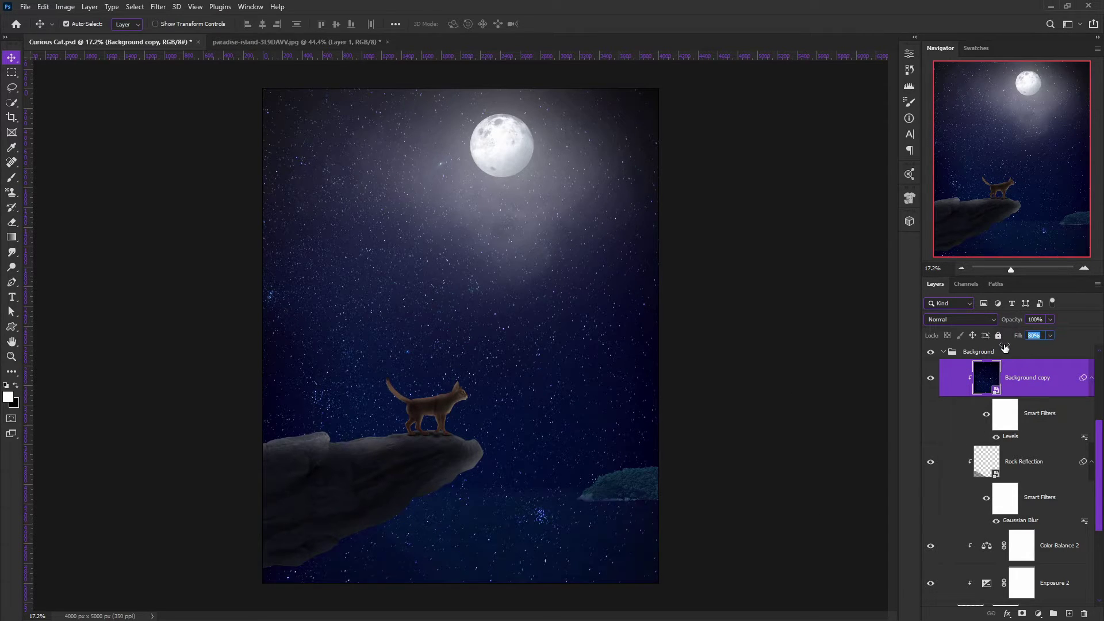
drag(1017, 336, 980, 353)
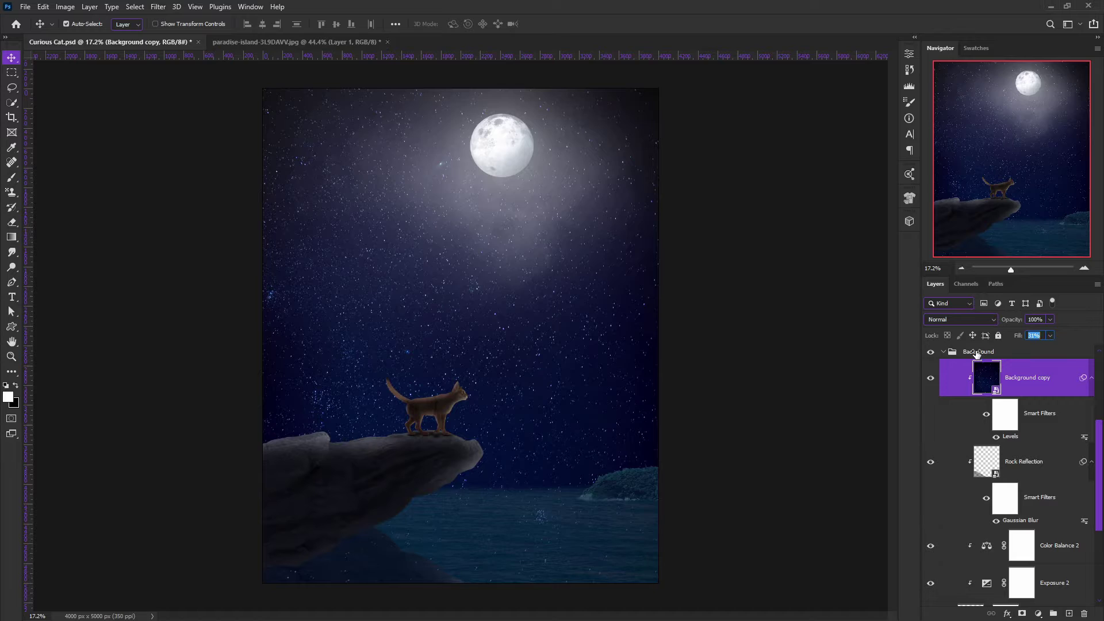
drag(1015, 320, 984, 324)
key(Tab)
Step: Apply a Gaussian blur to the Background copy layer
key(ctrl+t)
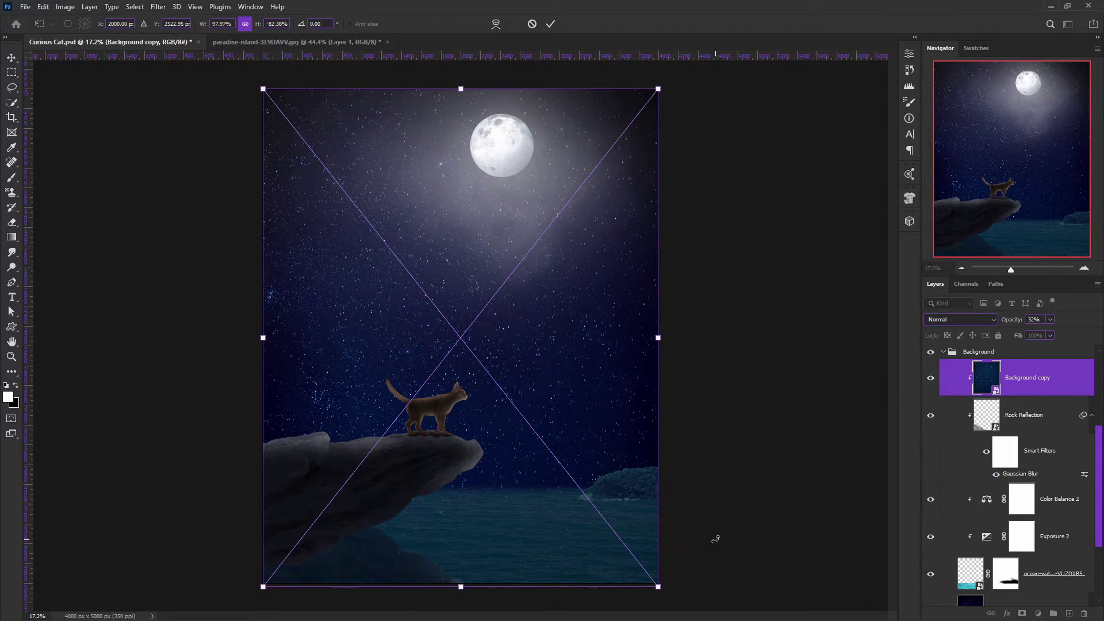
key(Return)
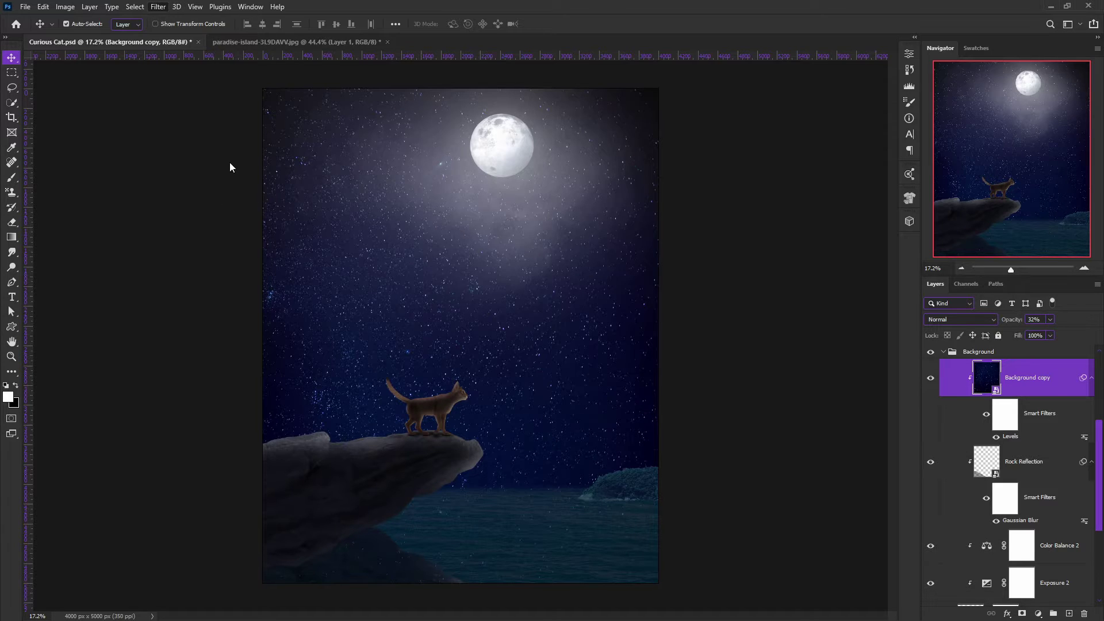
key(ctrl+alt+f)
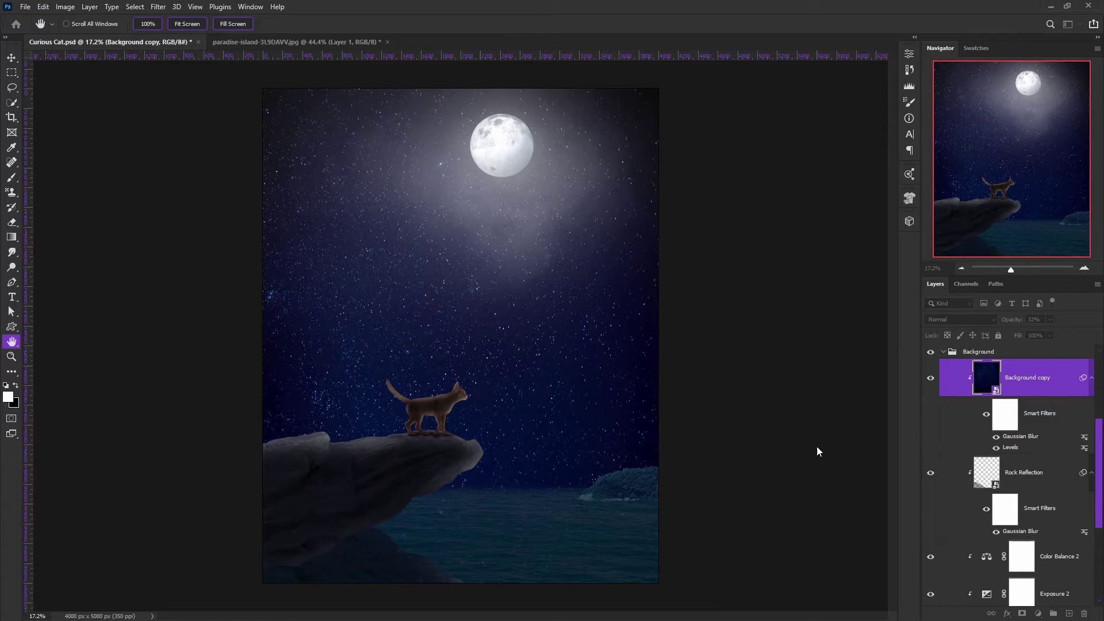
scroll(718, 411, down, 2)
scroll(718, 412, up, 1)
Step: Duplicate the Moon group as Moon Reflection, merge it, and clip it to Background copy
scroll(970, 442, up, 3)
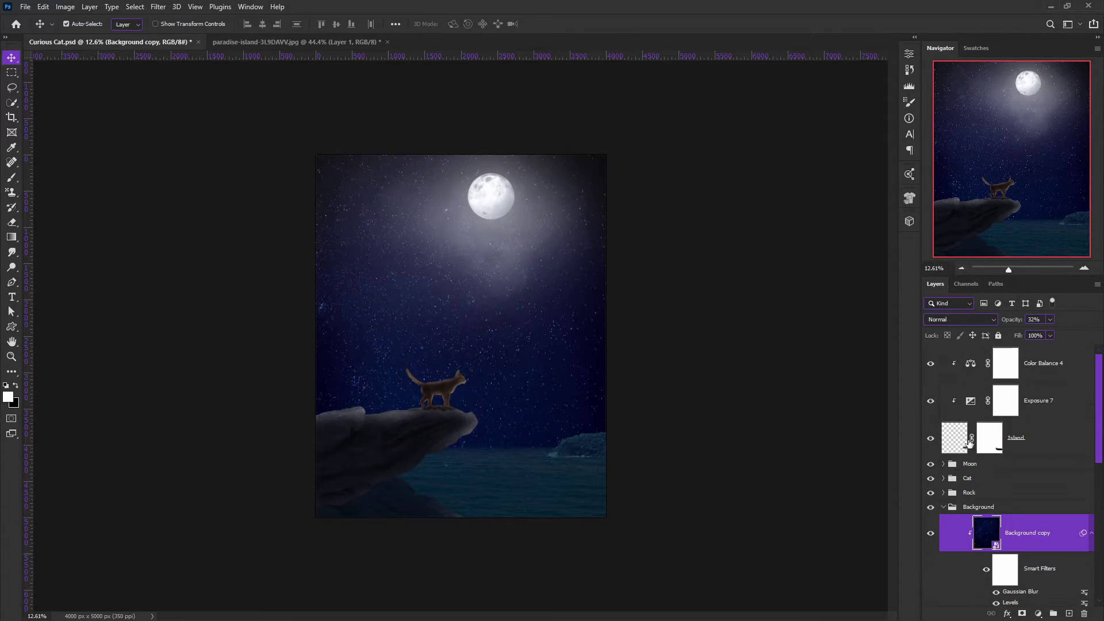
click(982, 470)
key(ctrl+j)
double_click(977, 463)
text(Moon Reflec)
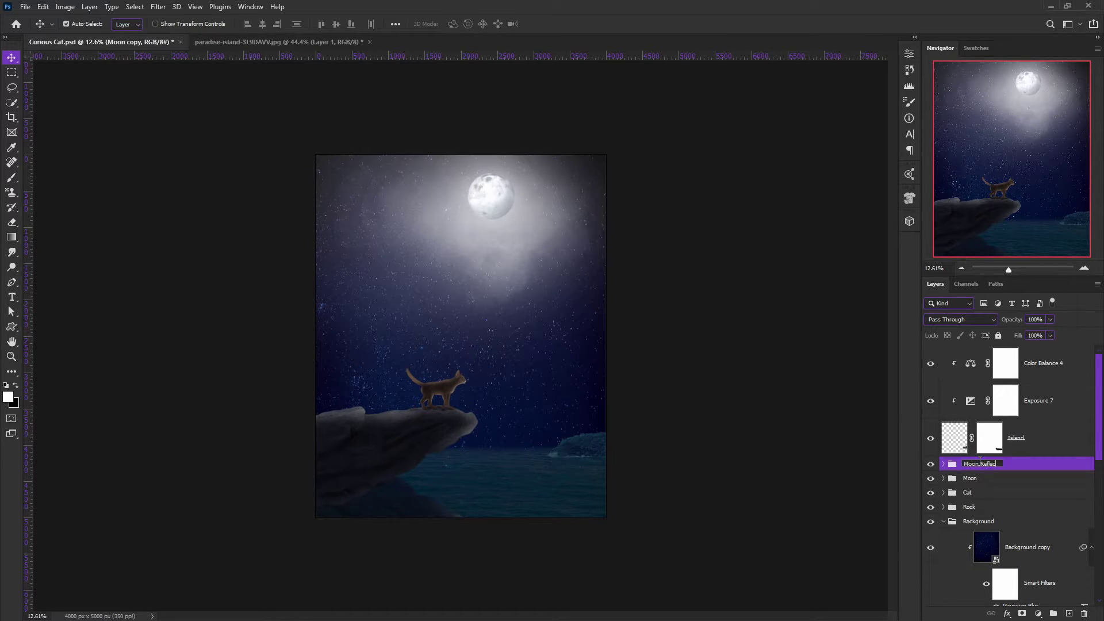
text(tion)
key(Return)
key(ctrl+e)
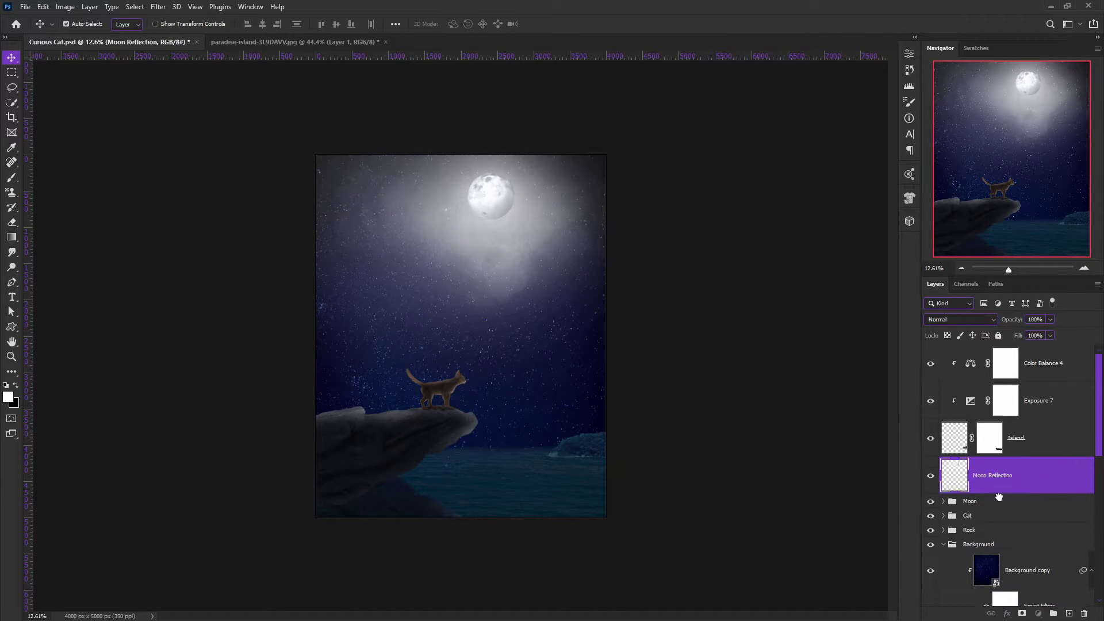
scroll(1034, 517, down, 3)
key(ctrl+bracketleft)
key(ctrl+bracketleft)
key(ctrl+bracketleft)
key(ctrl+bracketleft)
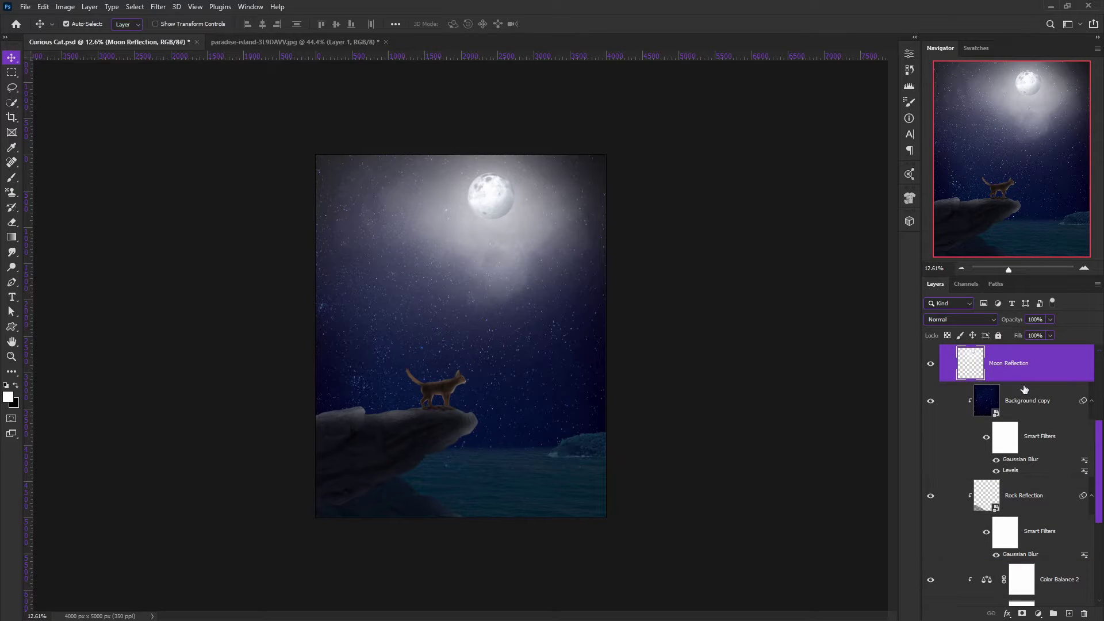
alt+click(1024, 390)
Step: Flip Moon Reflection vertically, move it down into the water, and fade its opacity
key(ctrl+t)
right_click(526, 357)
click(550, 554)
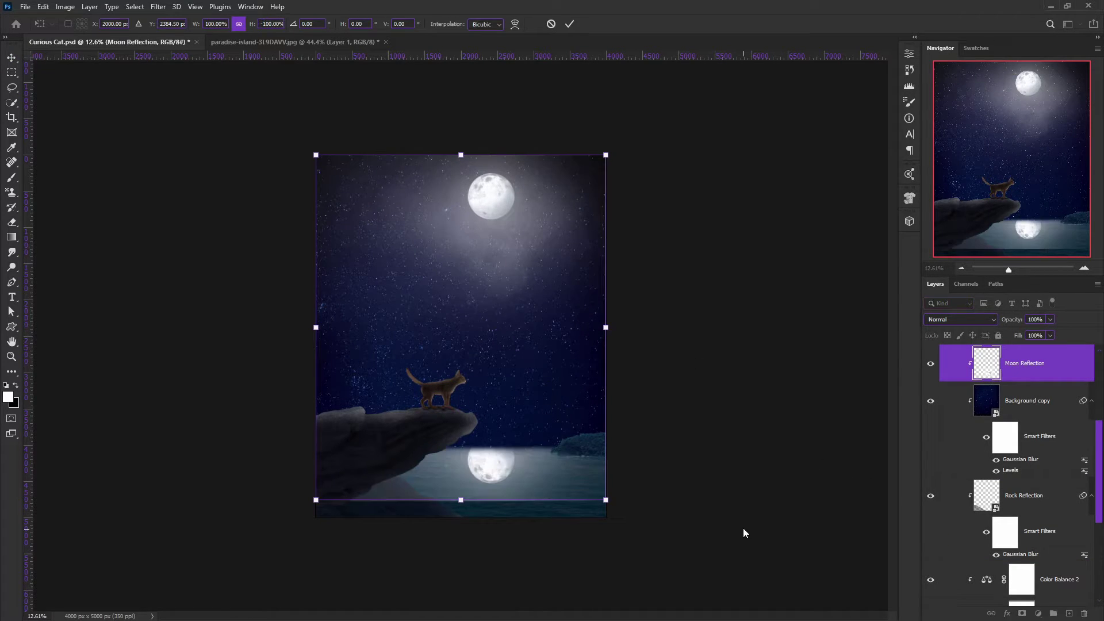
drag(499, 477, 500, 487)
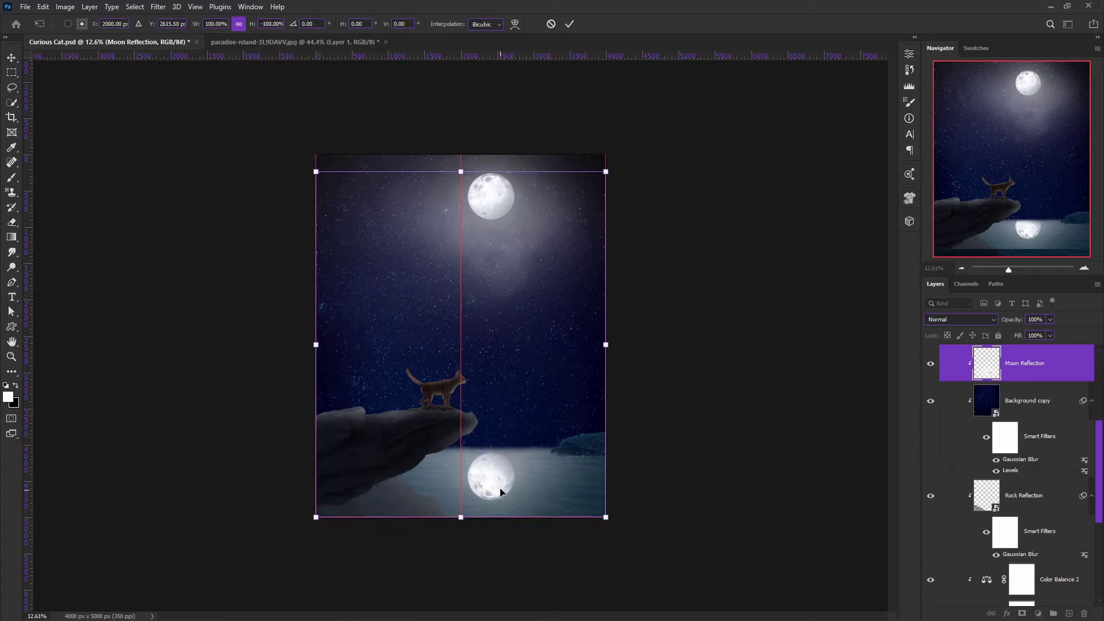
key(Return)
key(ctrl+0)
mouse_move(1011, 319)
mouse_down()
mouse_move(977, 329)
mouse_move(1010, 322)
mouse_up()
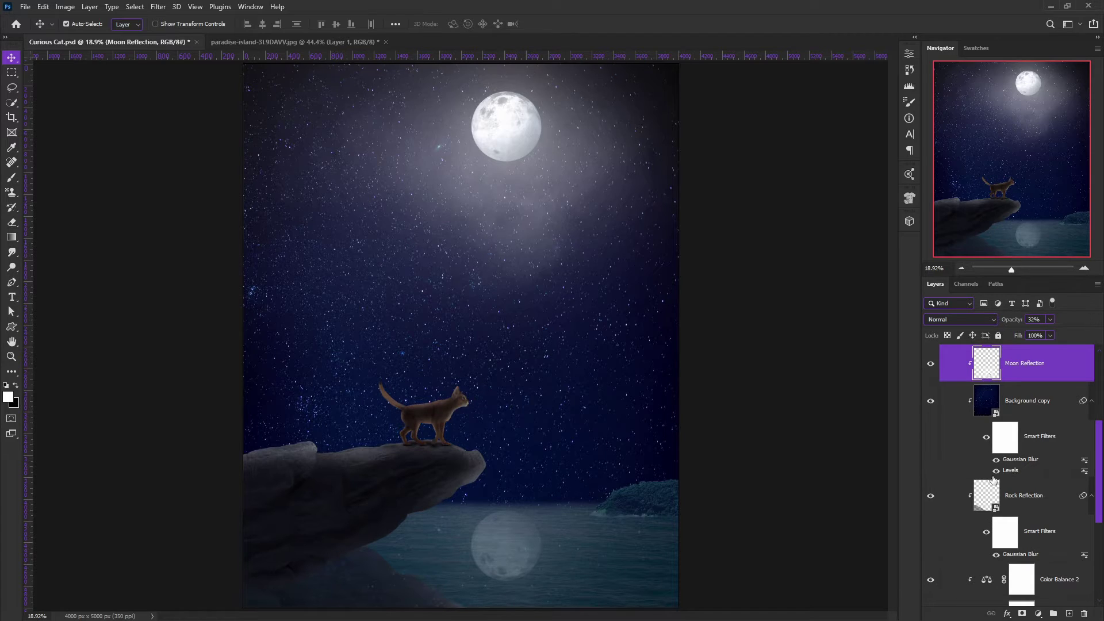
Step: Strengthen the Moon Reflection's Gaussian blur and save the document
key(h)
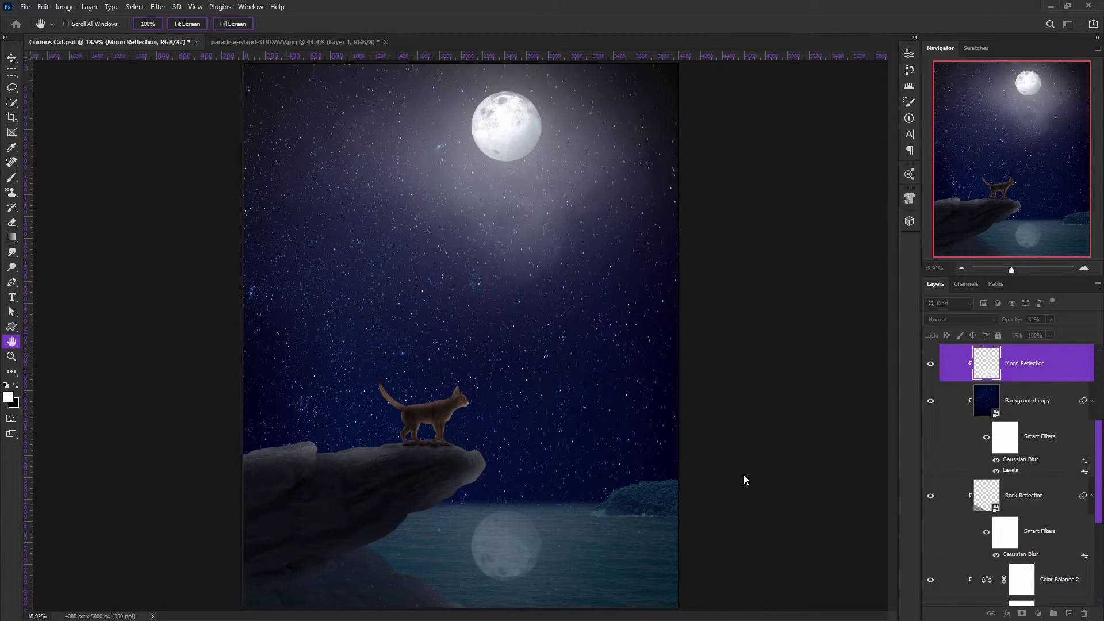
key(v)
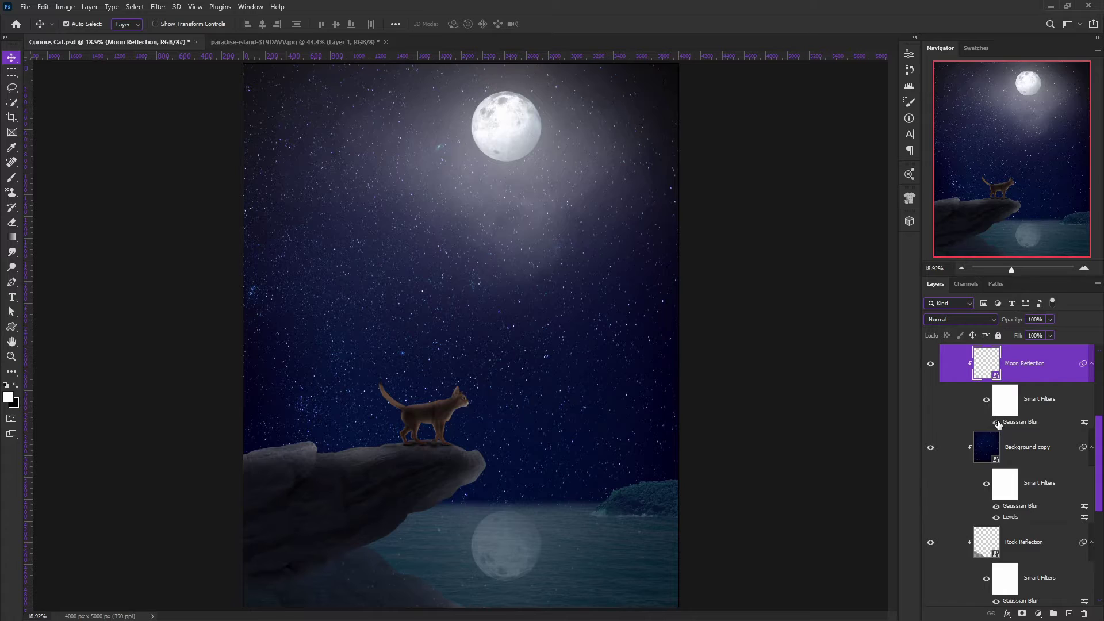
double_click(1010, 423)
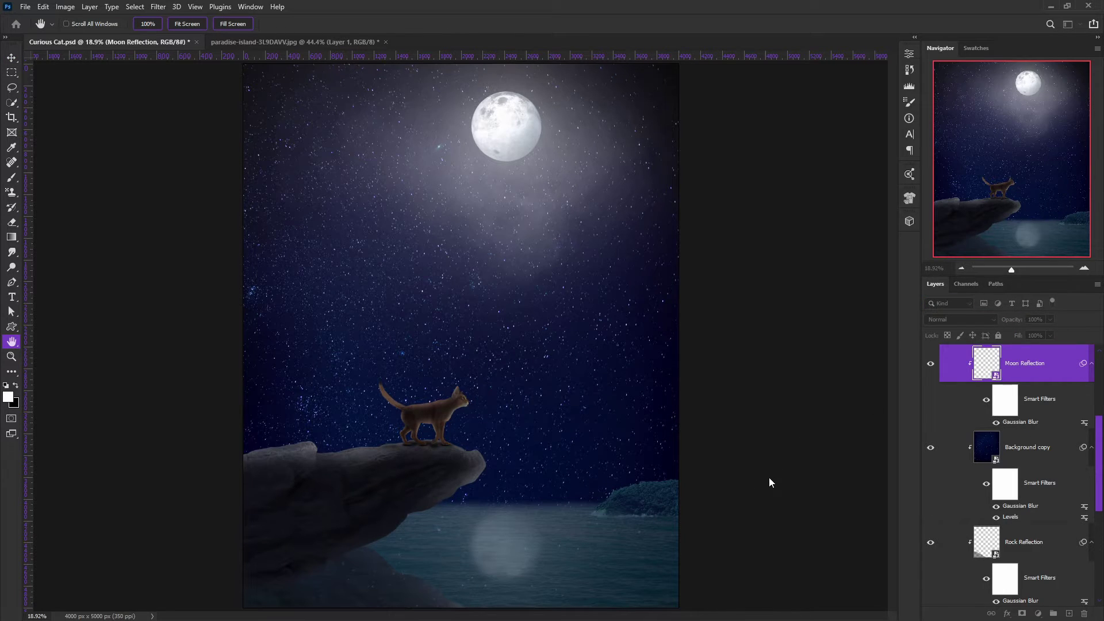
key(Return)
key(ctrl+s)
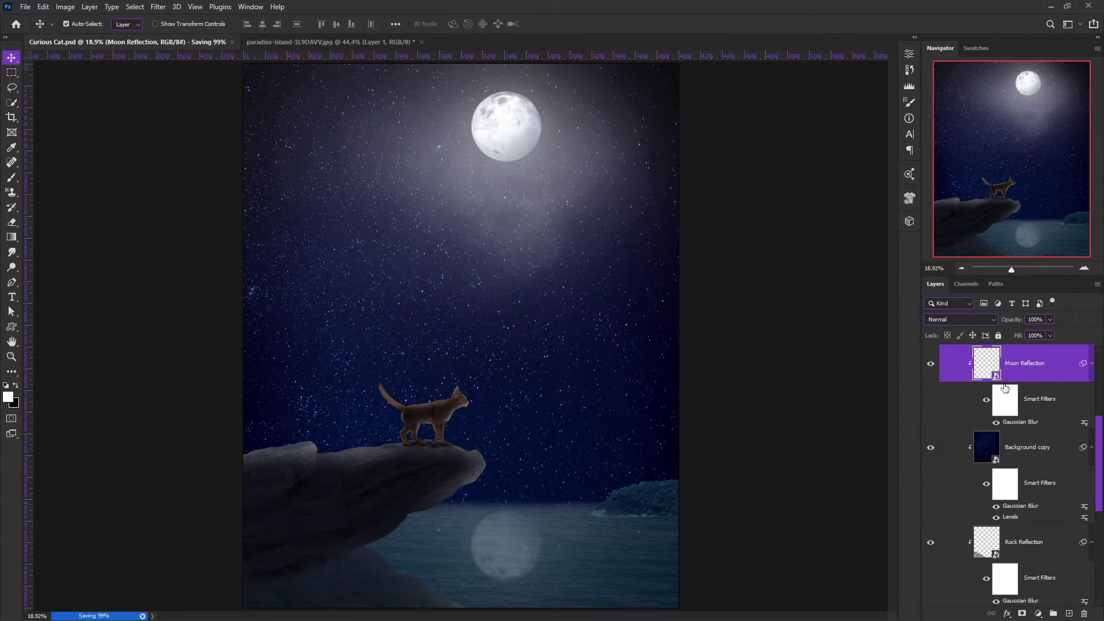
scroll(1005, 389, up, 3)
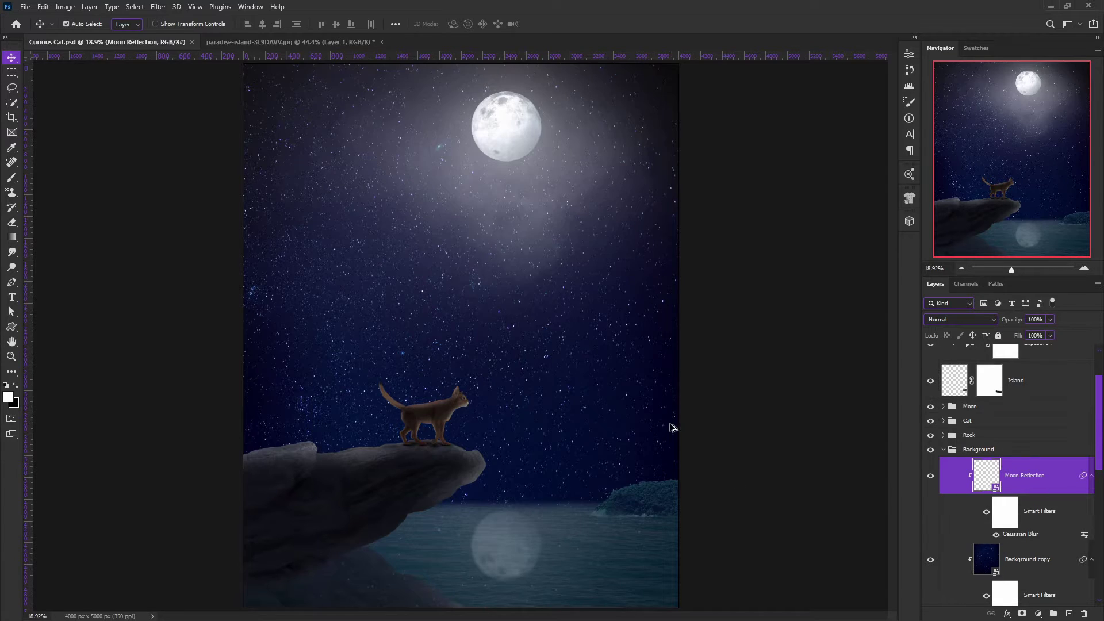
scroll(671, 427, down, 1)
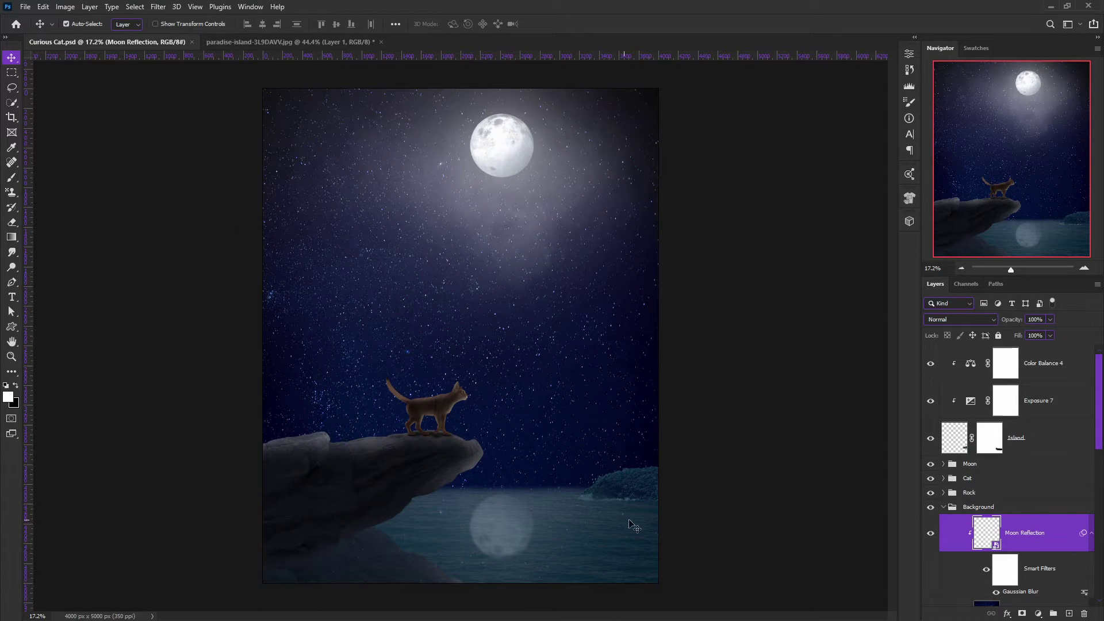
Step: Group the Island, Exposure 7 and Color Balance 4 layers into a group named Island
click(1023, 438)
shift+click(983, 361)
key(ctrl+g)
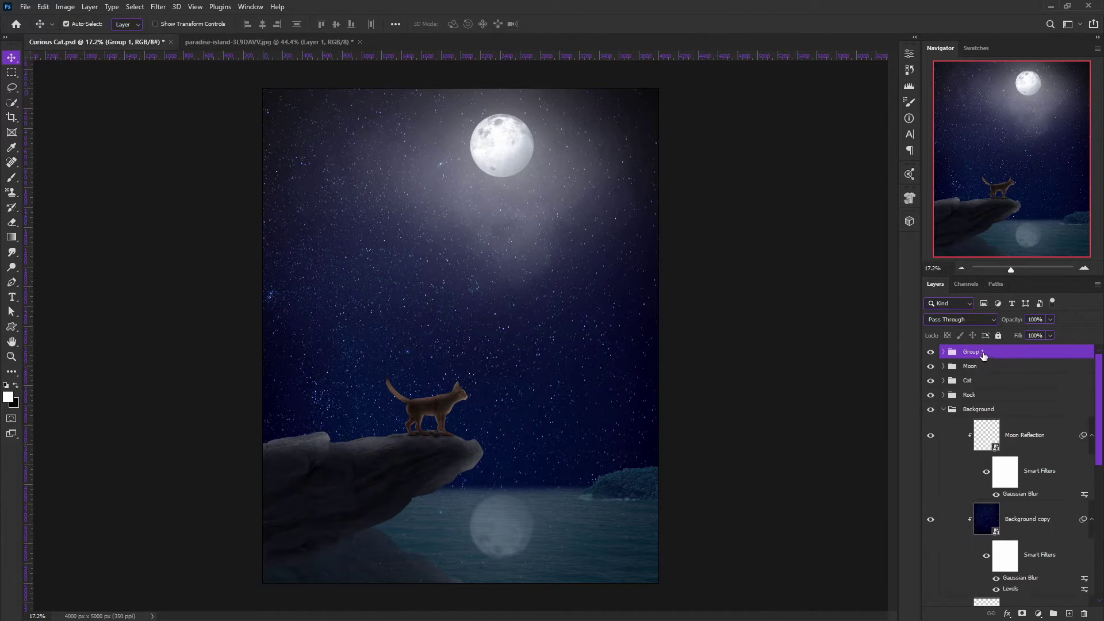
double_click(972, 351)
text(Island)
key(Return)
Step: Duplicate and merge the Island group, placing the copy above Moon Reflection in Background
key(ctrl+j)
key(ctrl+e)
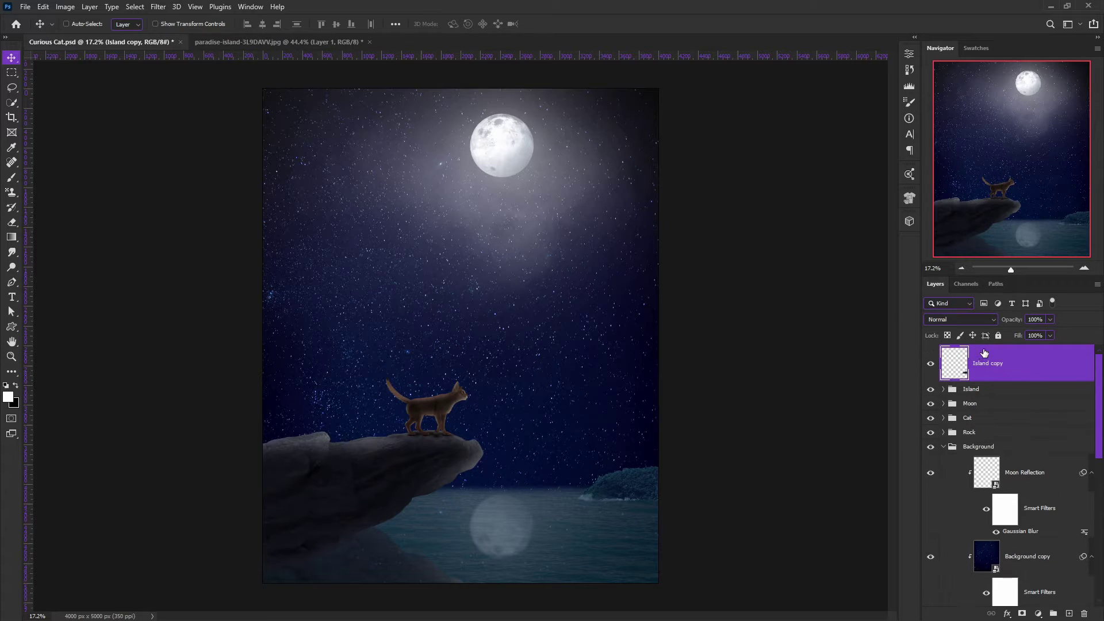
drag(983, 353, 1012, 432)
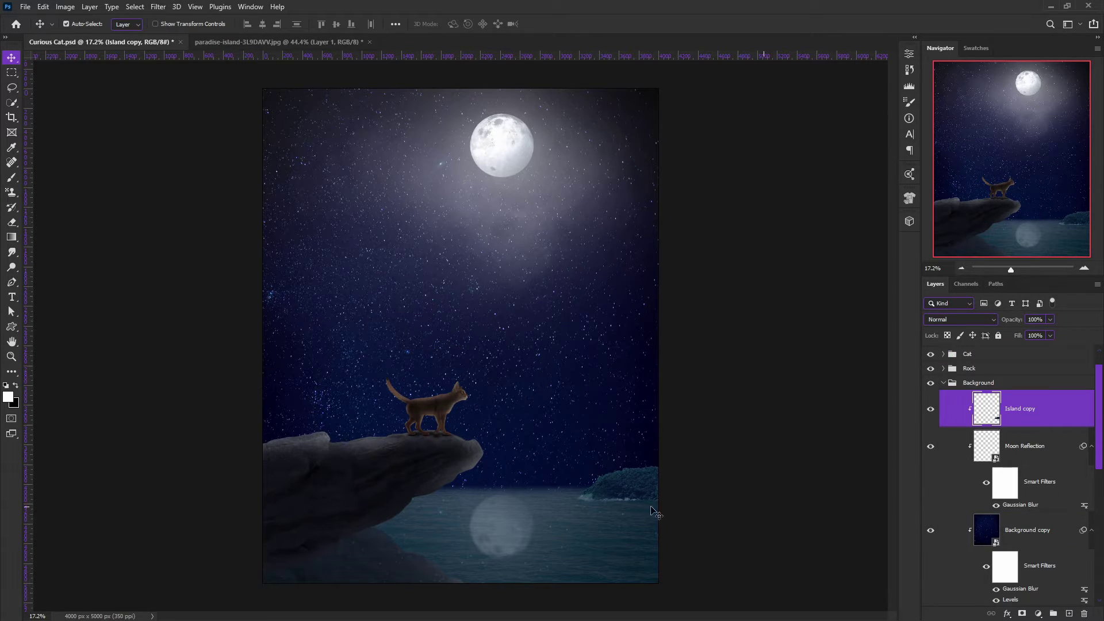
key(ctrl+t)
key(Return)
Step: Select the Island copy, view it on its own, then show all layers again
click(645, 512)
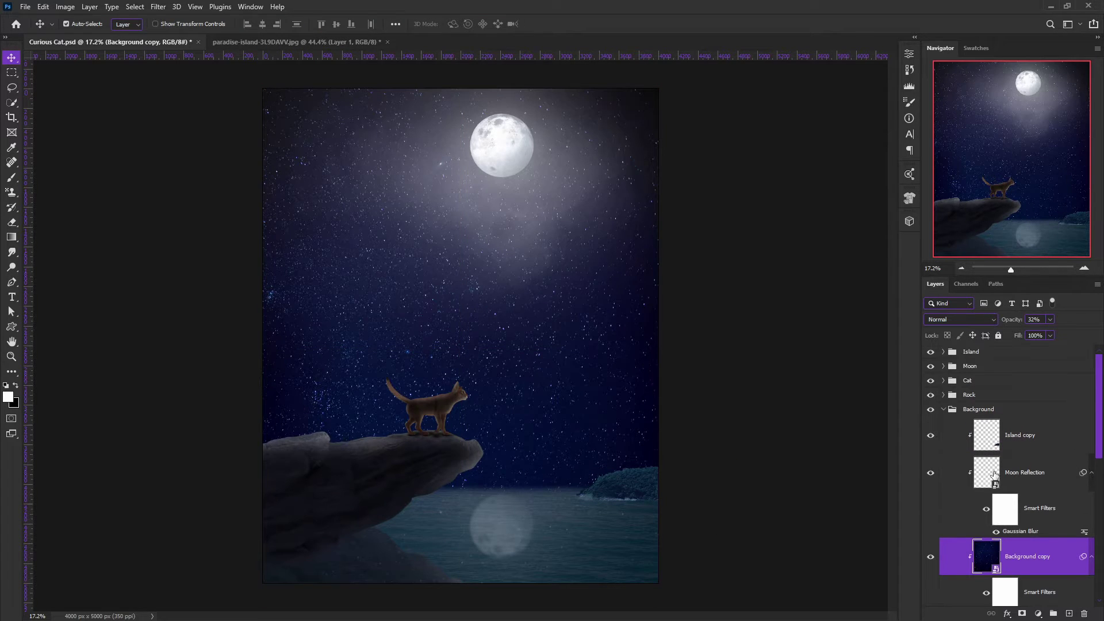
click(643, 493)
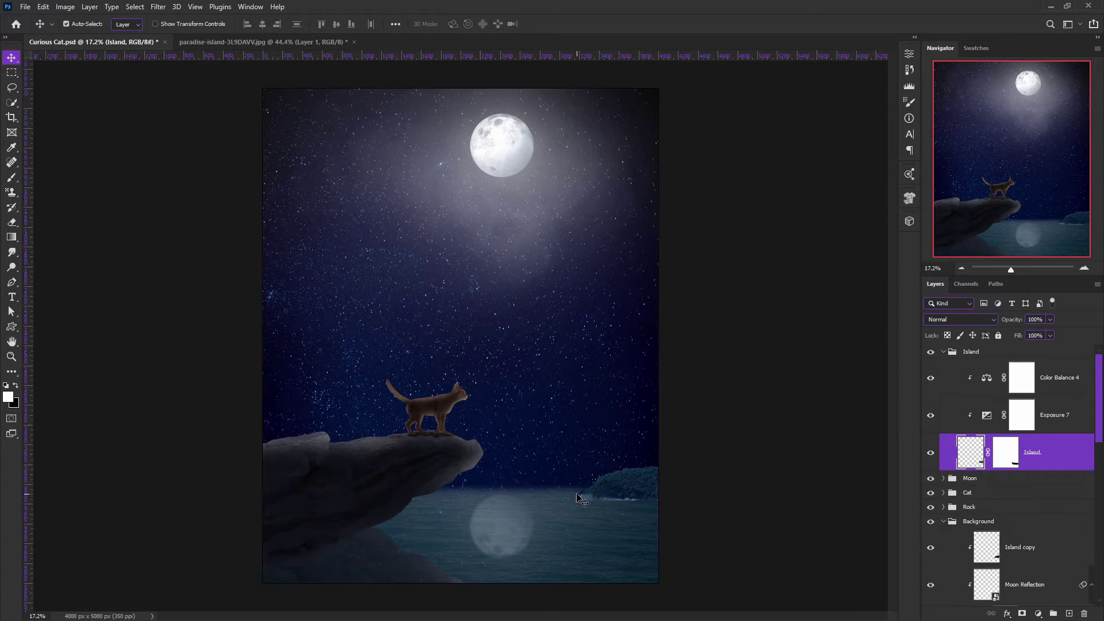
scroll(976, 471, down, 2)
click(977, 468)
scroll(972, 465, down, 1)
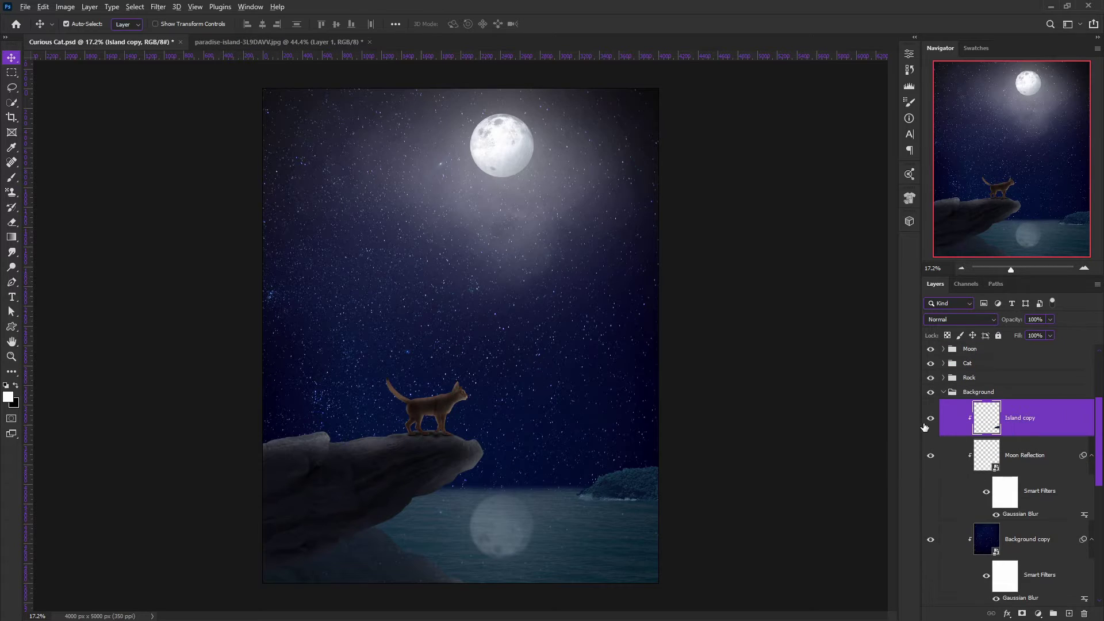
alt+click(931, 418)
drag(633, 506, 586, 506)
key(ctrl+t)
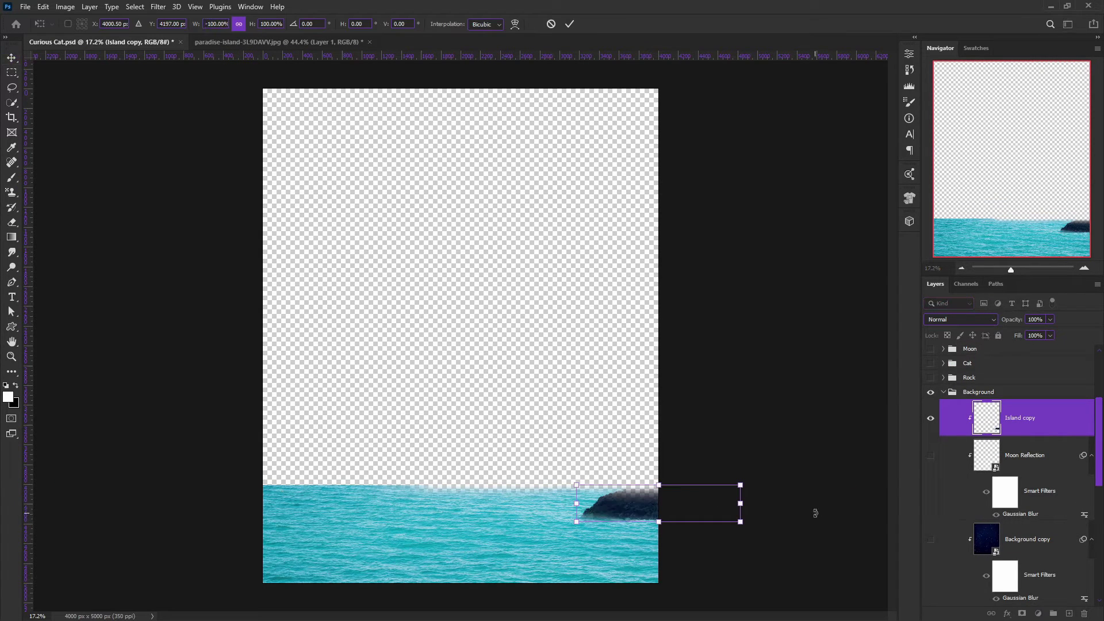
key(Return)
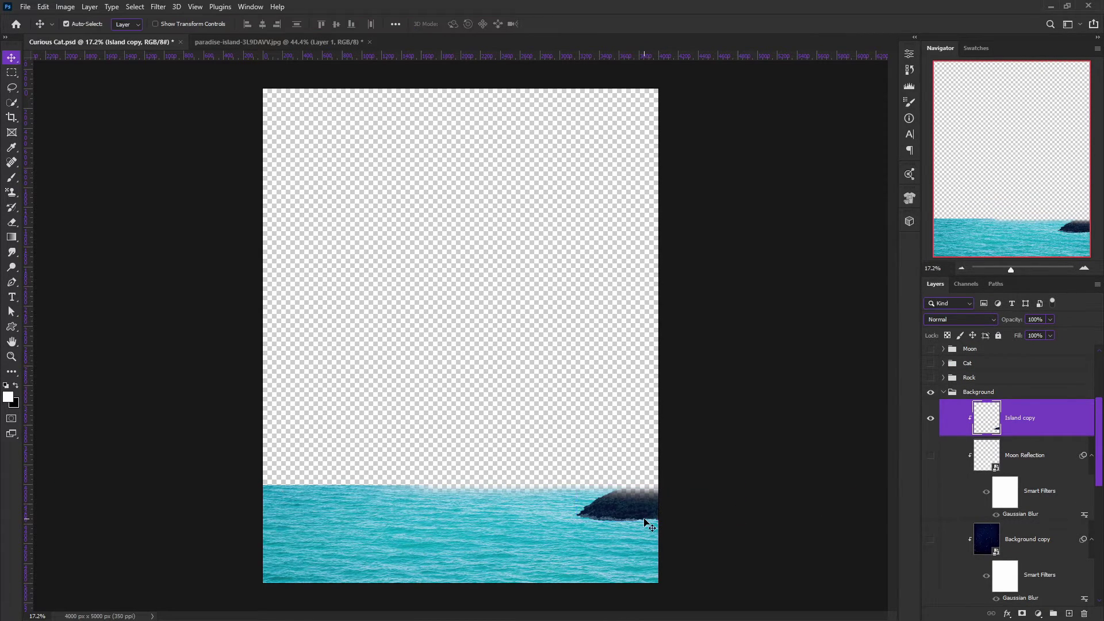
alt+click(924, 426)
Step: Flip the Island copy below the island as a reflection at 32% opacity
key(ctrl+t)
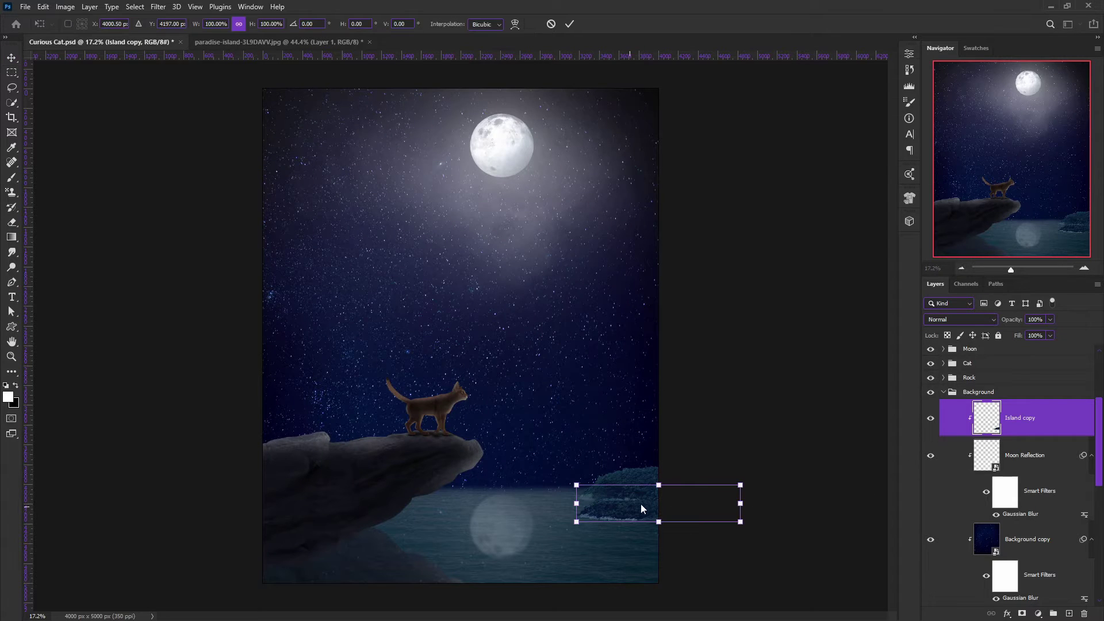
drag(654, 518, 654, 524)
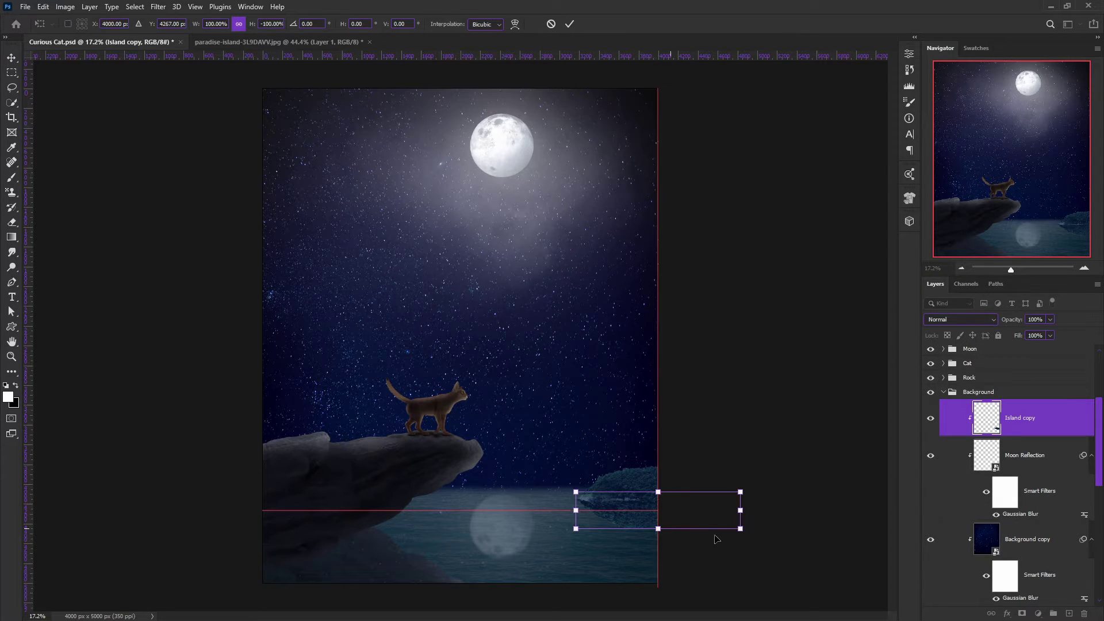
key(Return)
drag(1016, 319, 977, 328)
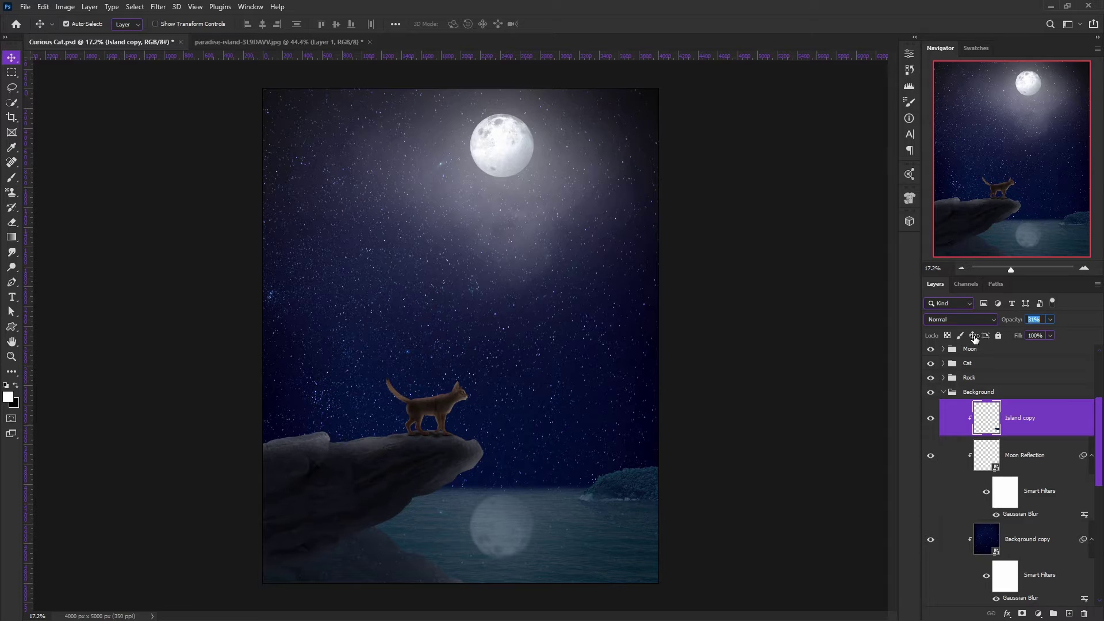
text(32)
key(Return)
Step: Add a Gaussian blur to the island reflection and save the document
click(158, 6)
click(183, 19)
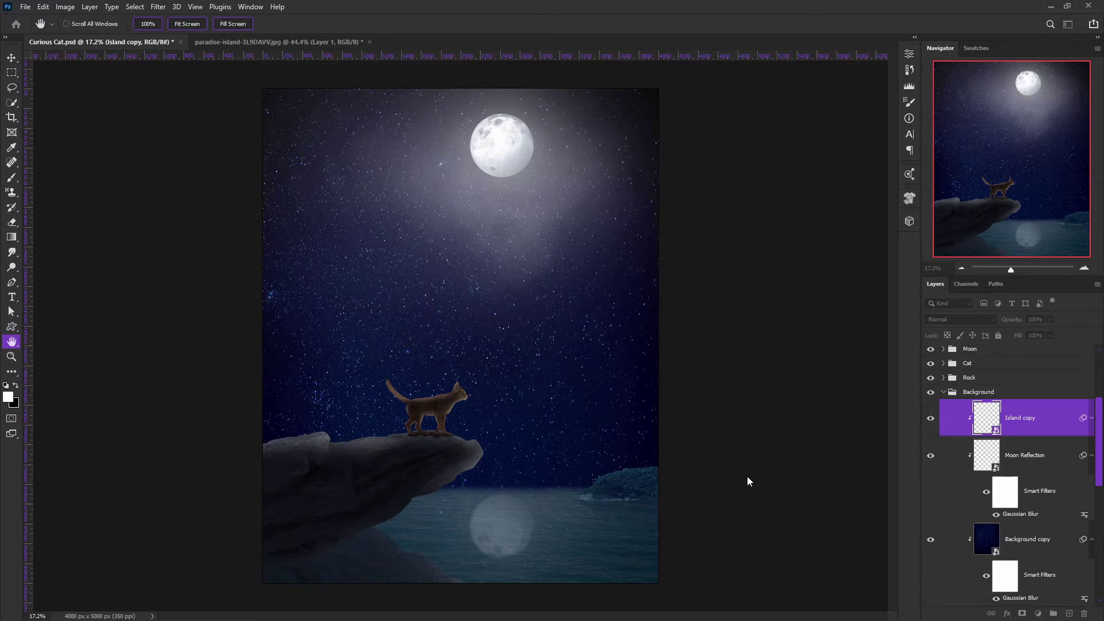
key(ctrl+s)
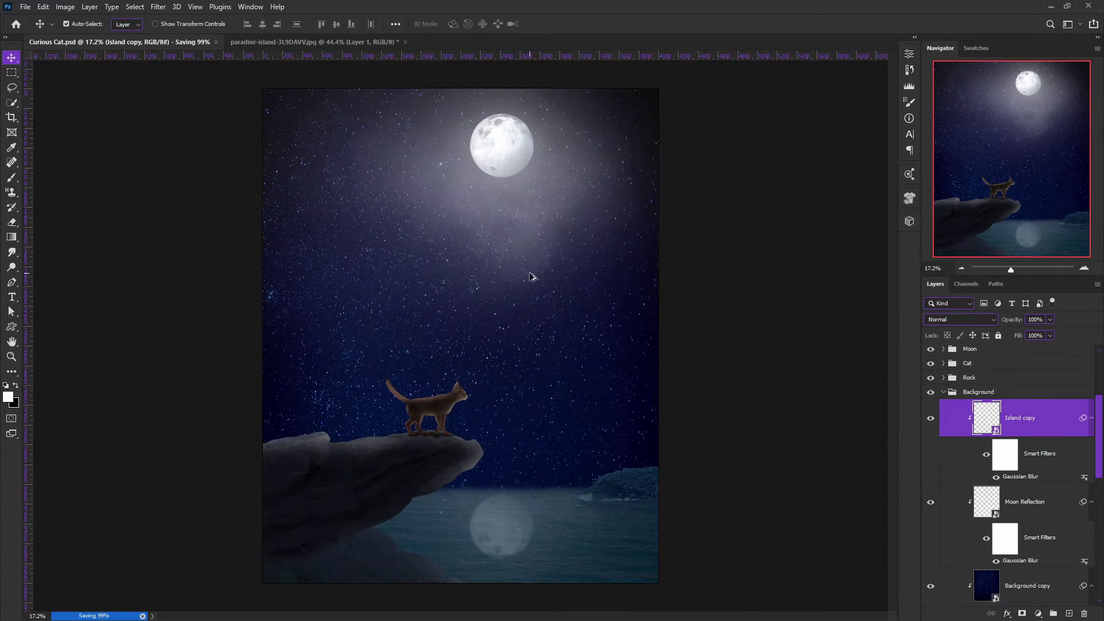
scroll(989, 440, up, 1)
Step: Add a white-filled layer named Light clipped to Island copy
click(1068, 613)
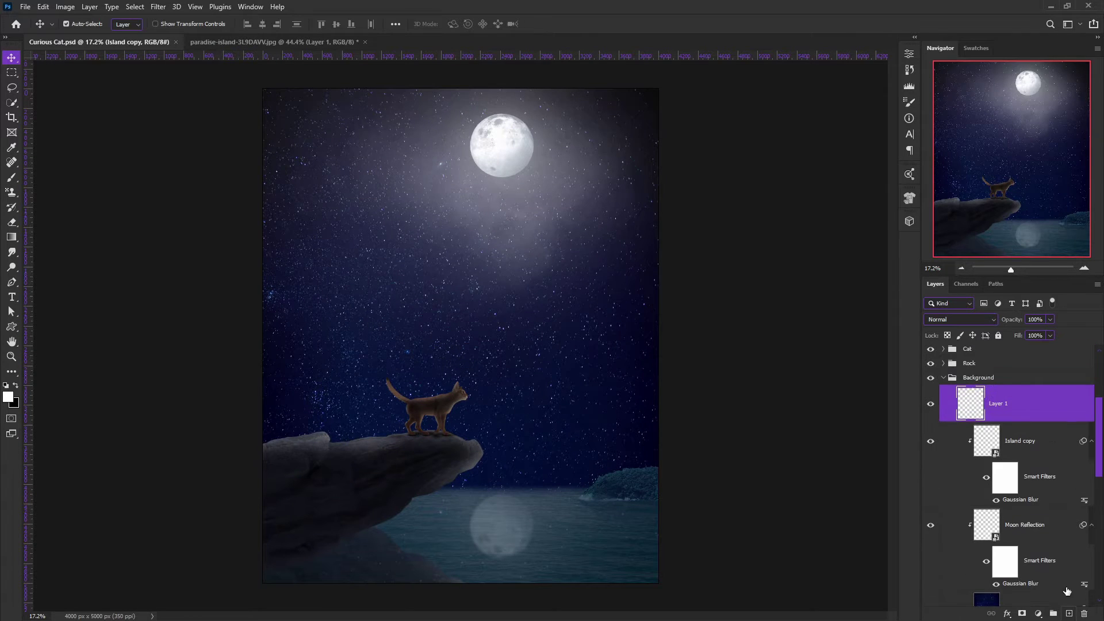
alt+click(1030, 420)
double_click(1015, 403)
text(Light)
key(Return)
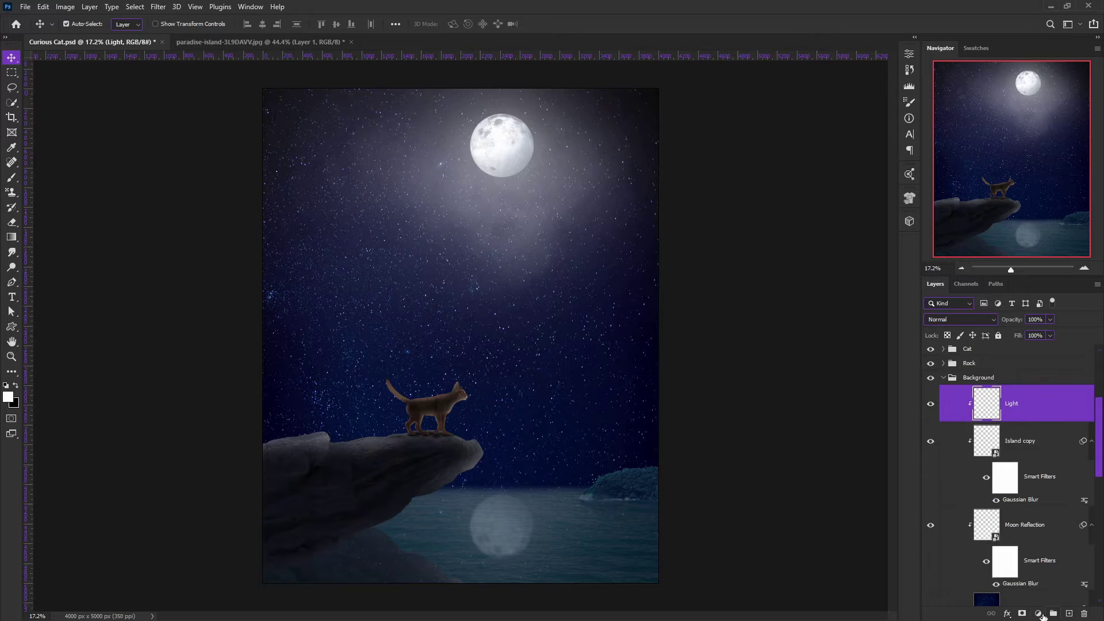
key(alt+BackSpace)
Step: Add an inverted mask to Light and brush soft light over the moon reflection
click(1021, 613)
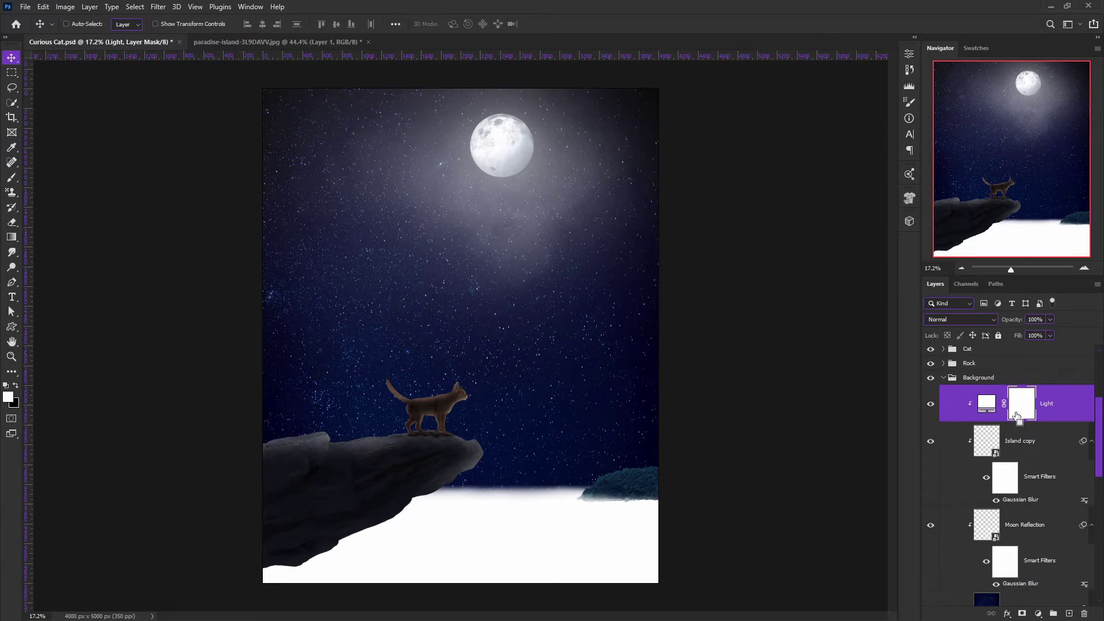
key(ctrl+i)
scroll(522, 501, up, 3)
key(b)
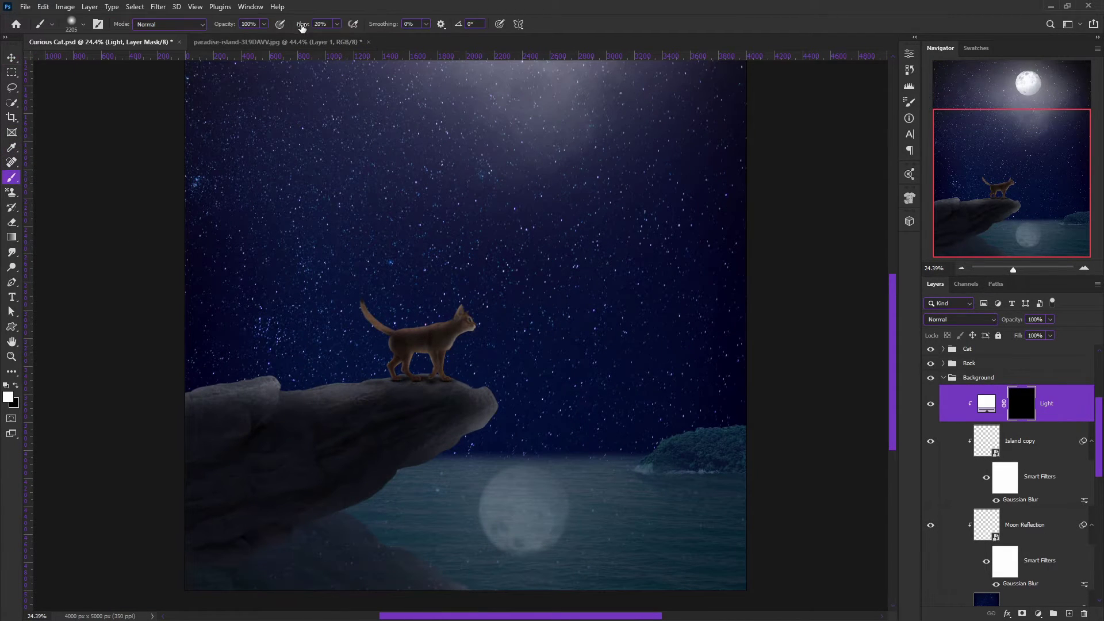
drag(301, 27, 286, 27)
mouse_move(547, 500)
mouse_down()
mouse_move(586, 481)
mouse_move(436, 503)
mouse_up()
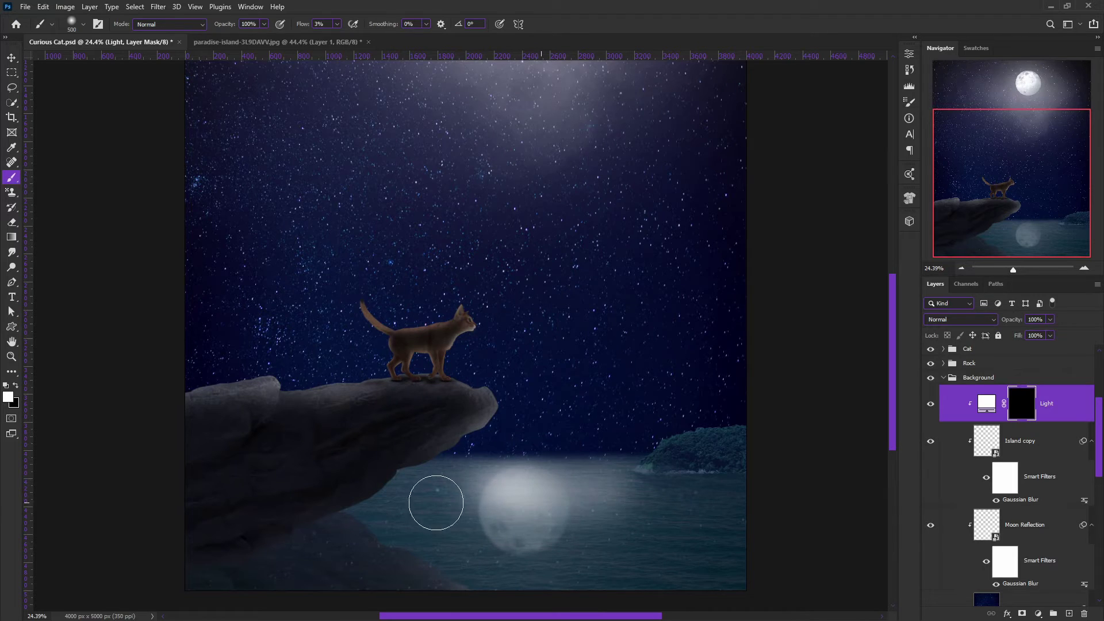
mouse_move(598, 486)
mouse_down()
mouse_move(546, 570)
mouse_move(450, 547)
mouse_move(649, 593)
mouse_up()
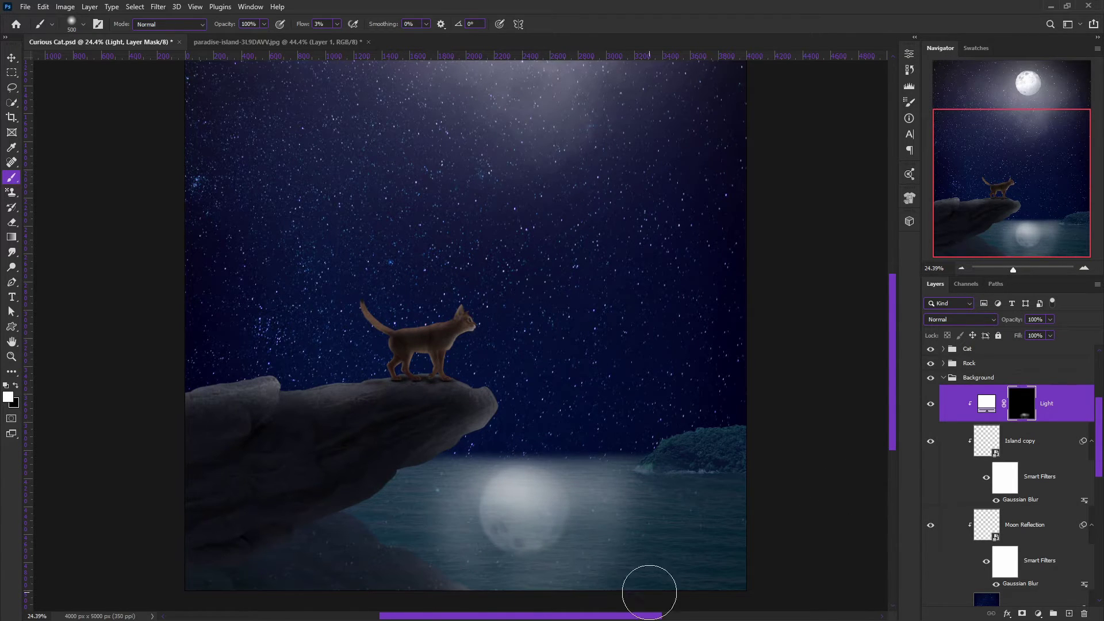
Step: Save the document and lower the Light layer's opacity to 81%
key(ctrl+0)
key(ctrl+s)
drag(1014, 320, 1003, 322)
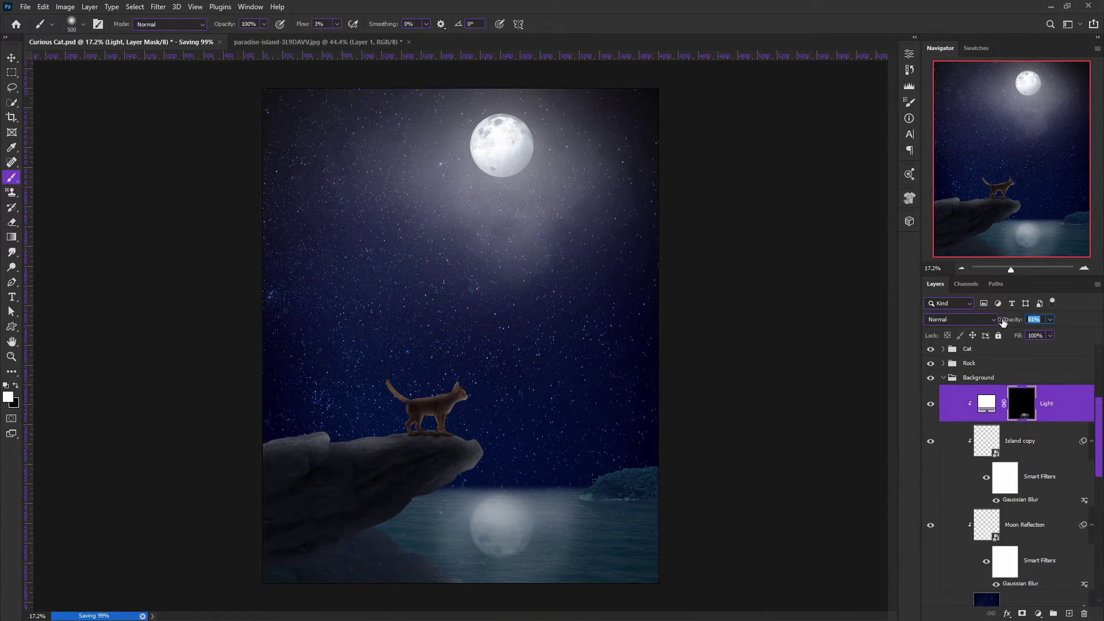
scroll(977, 460, down, 3)
Step: Select the Exposure 7 layer mask and toggle the layer off and on to inspect the island
scroll(965, 479, down, 2)
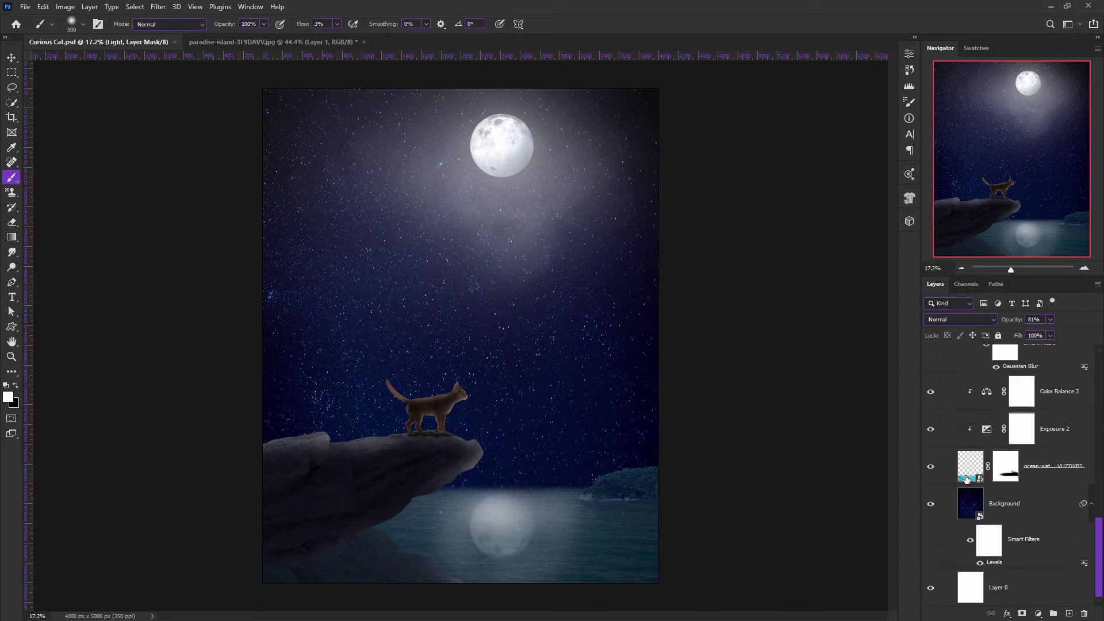
click(966, 478)
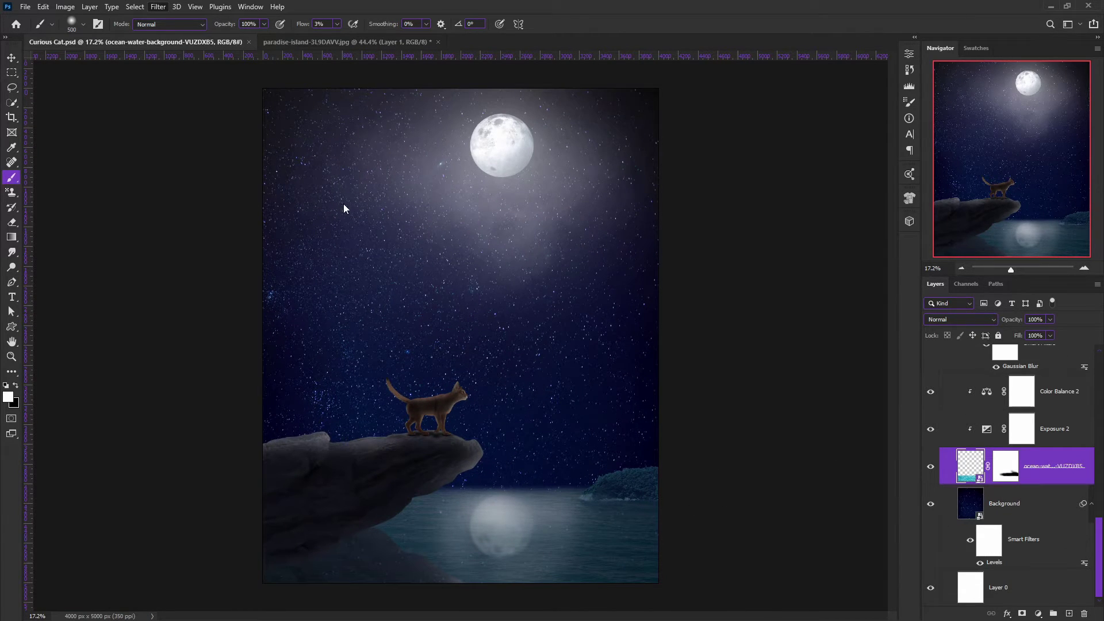
key(space)
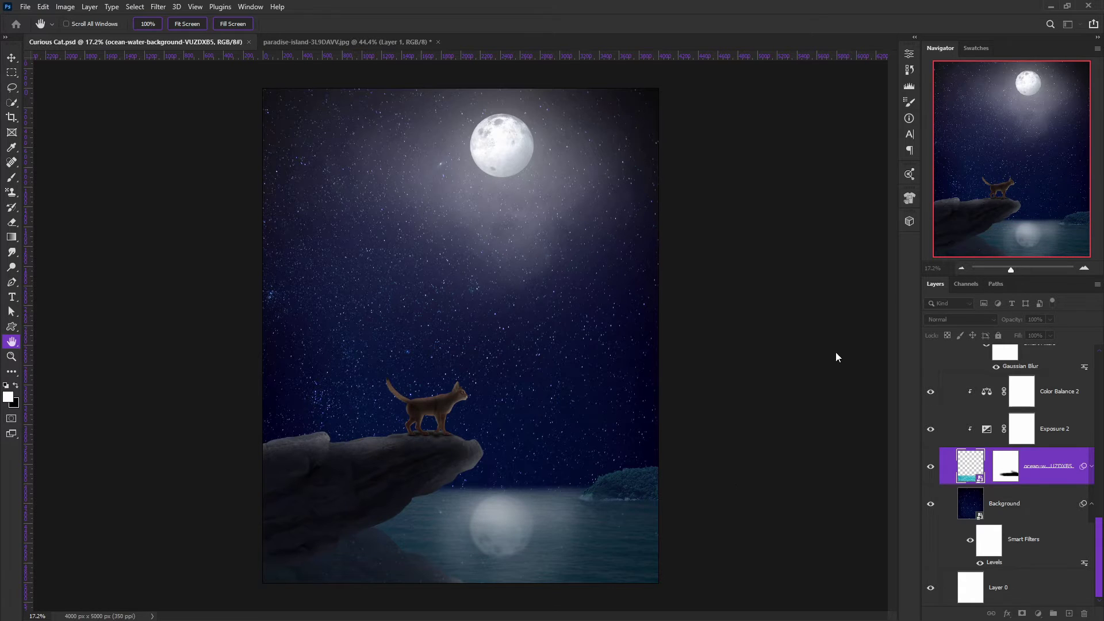
scroll(877, 431, up, 1)
scroll(685, 541, down, 2)
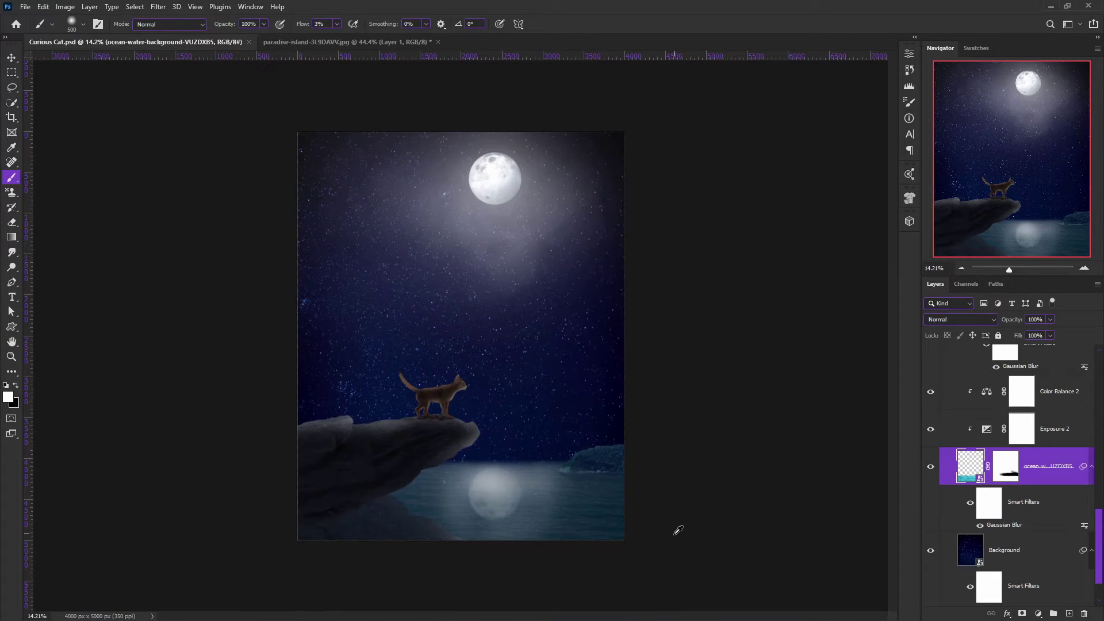
scroll(678, 530, up, 3)
scroll(989, 432, up, 3)
scroll(989, 433, up, 3)
click(983, 430)
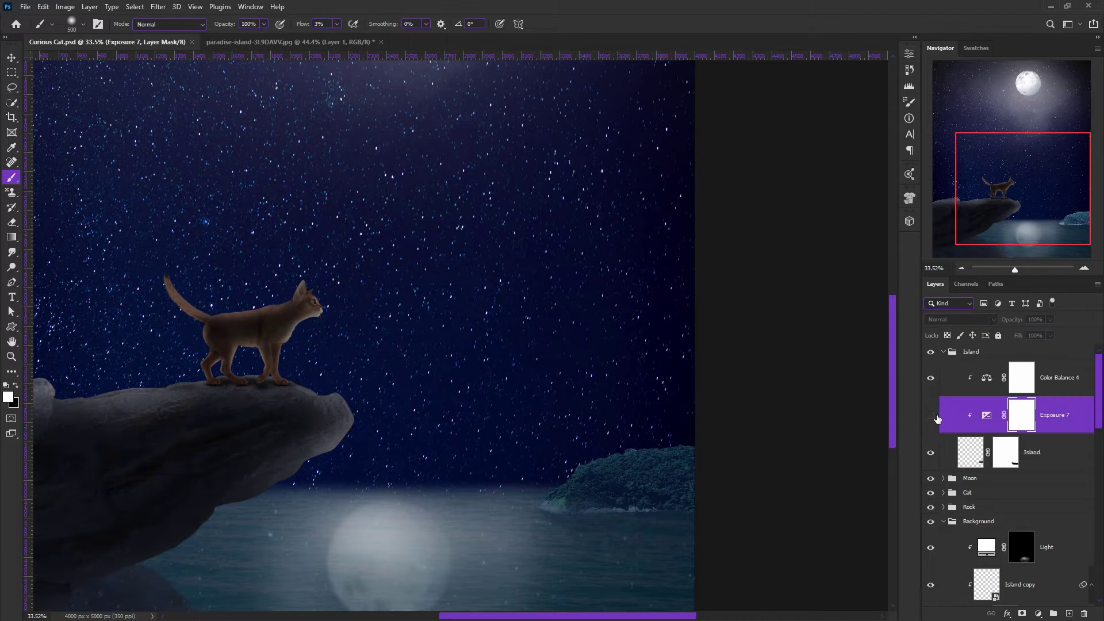
click(931, 415)
click(1022, 415)
Step: Paint black on the Exposure 7 mask over part of the island, compare, and save
key(x)
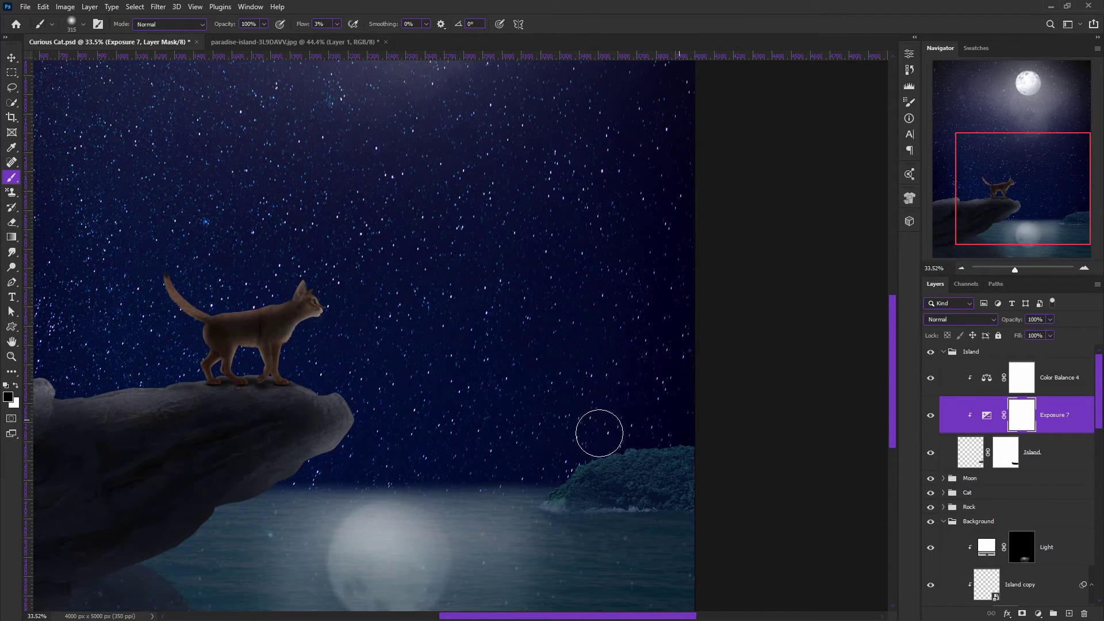
drag(599, 434, 661, 458)
click(930, 415)
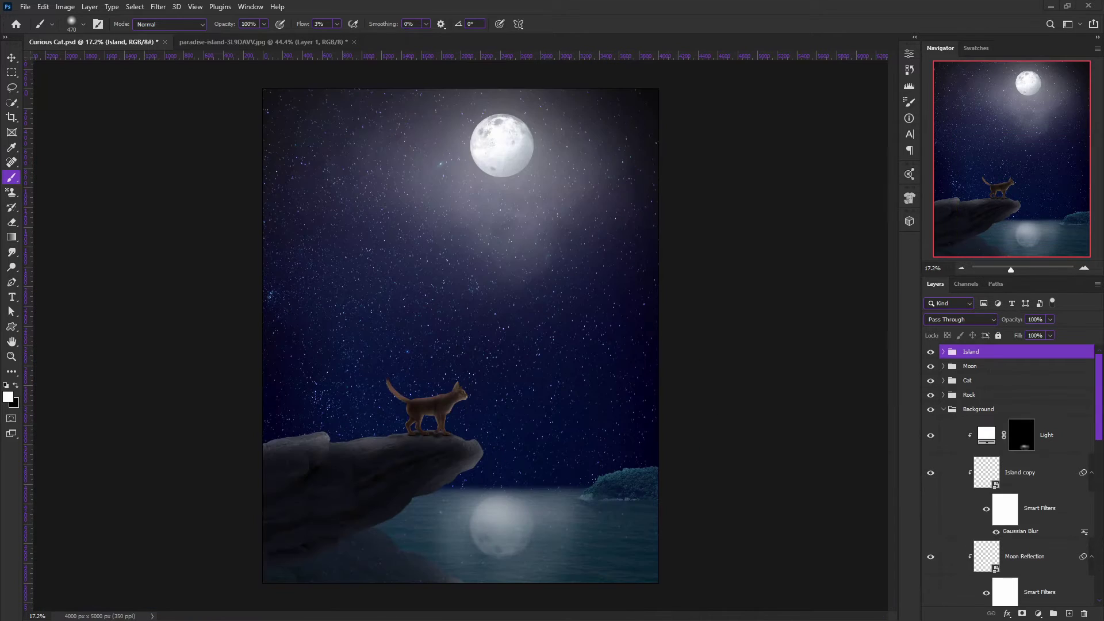
key(ctrl+s)
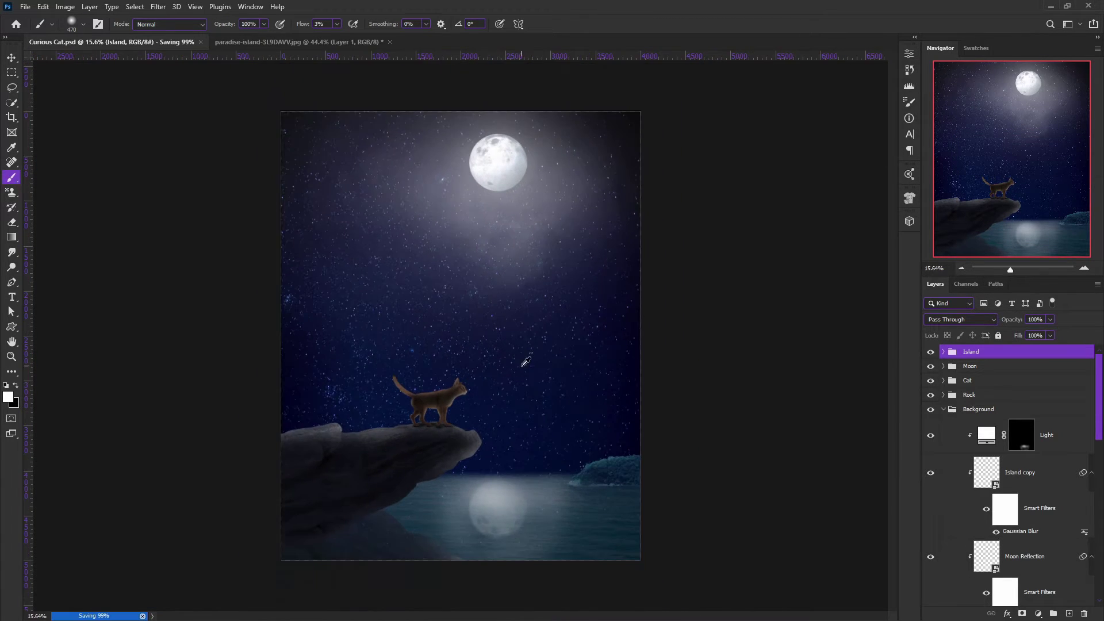
scroll(499, 430, up, 1)
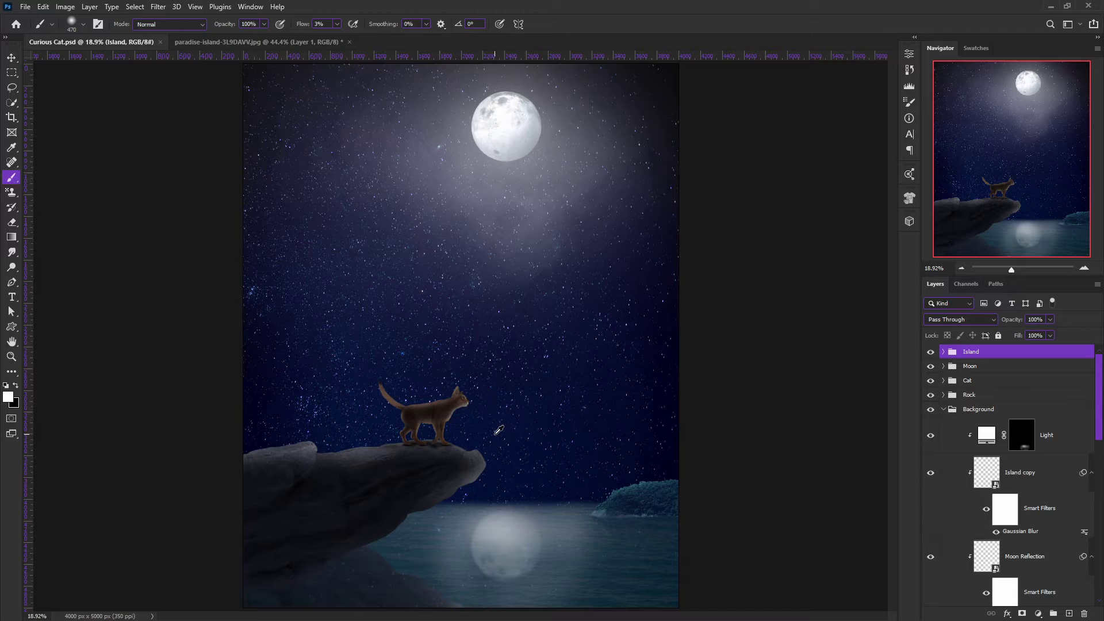
Step: Add a new top layer filled with a stamped merged copy and name it Final CG
click(1067, 613)
key(ctrl+alt+shift+e)
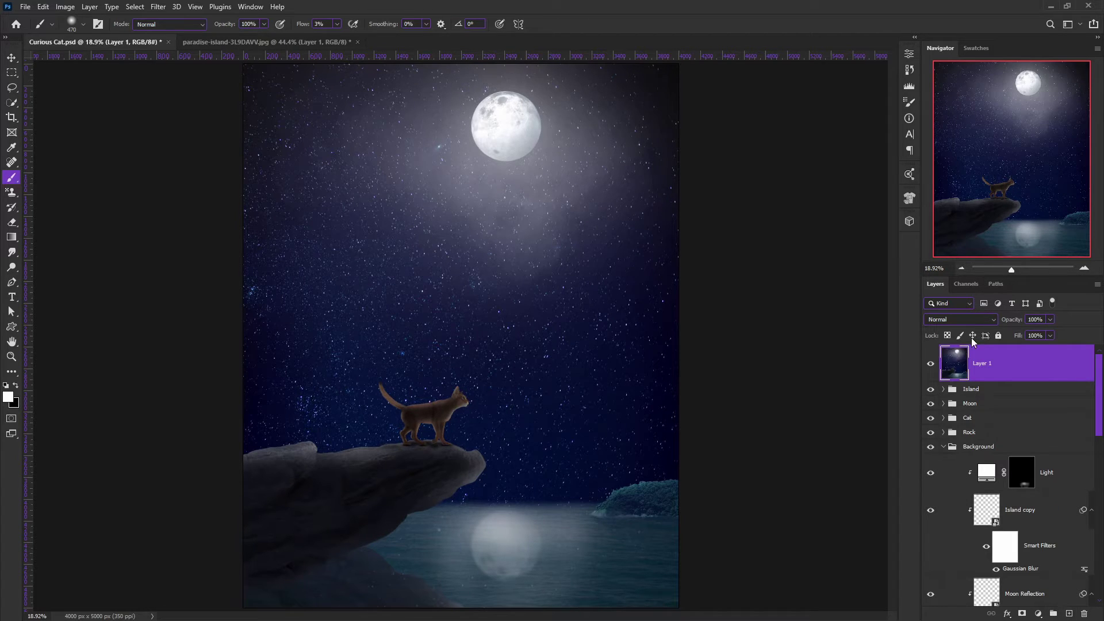
double_click(981, 363)
text(Final CG)
key(Return)
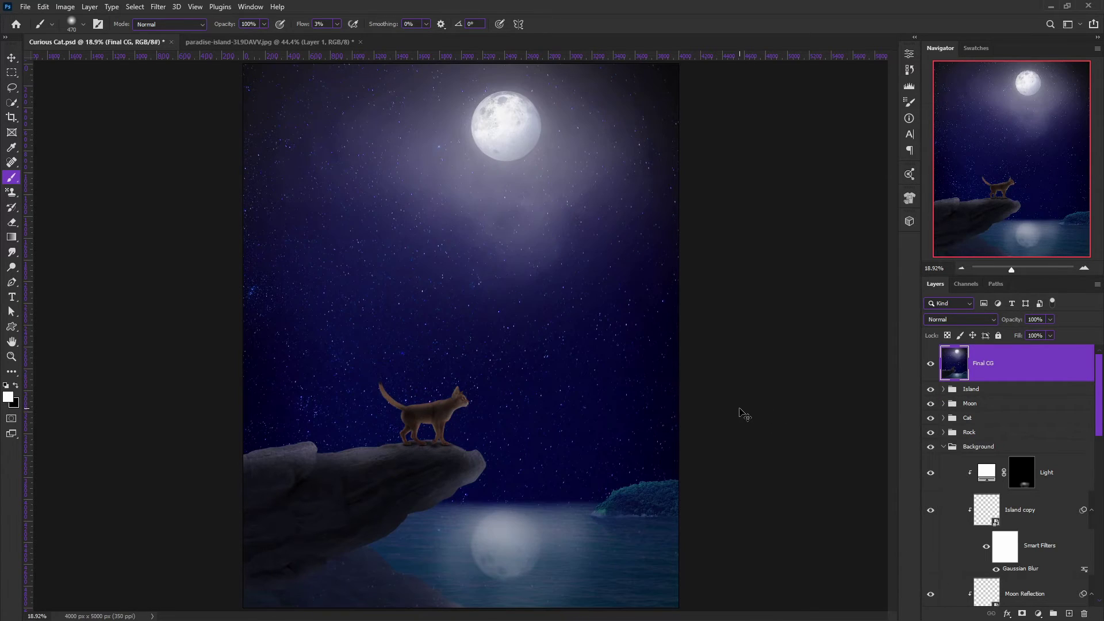
Step: Save the document and close the paradise island image
key(ctrl+s)
key(p)
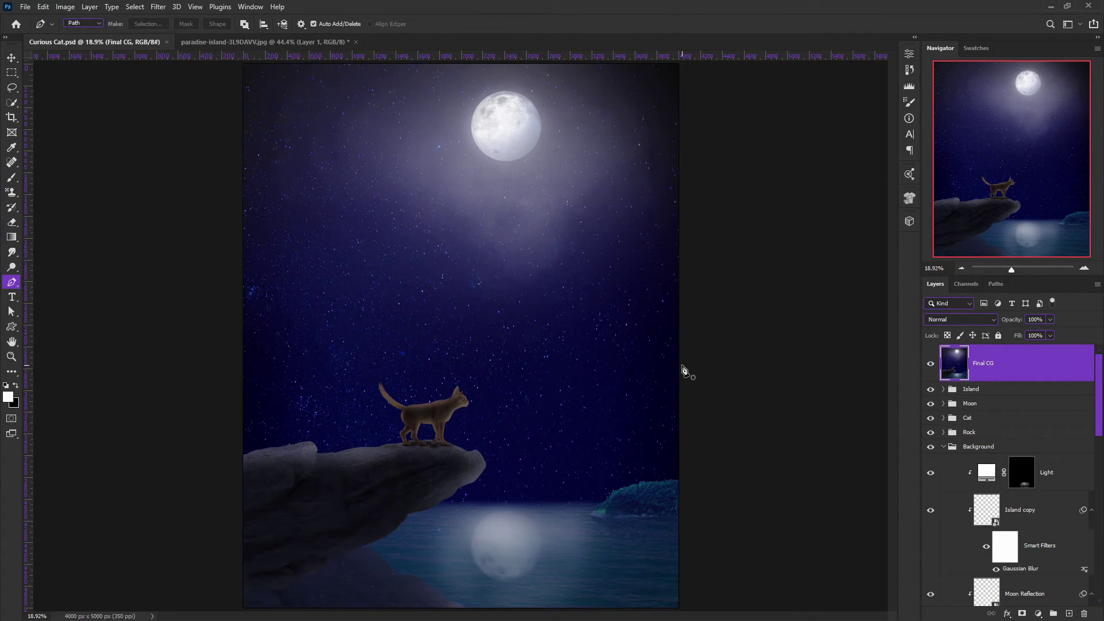
key(ctrl+s)
scroll(595, 348, down, 1)
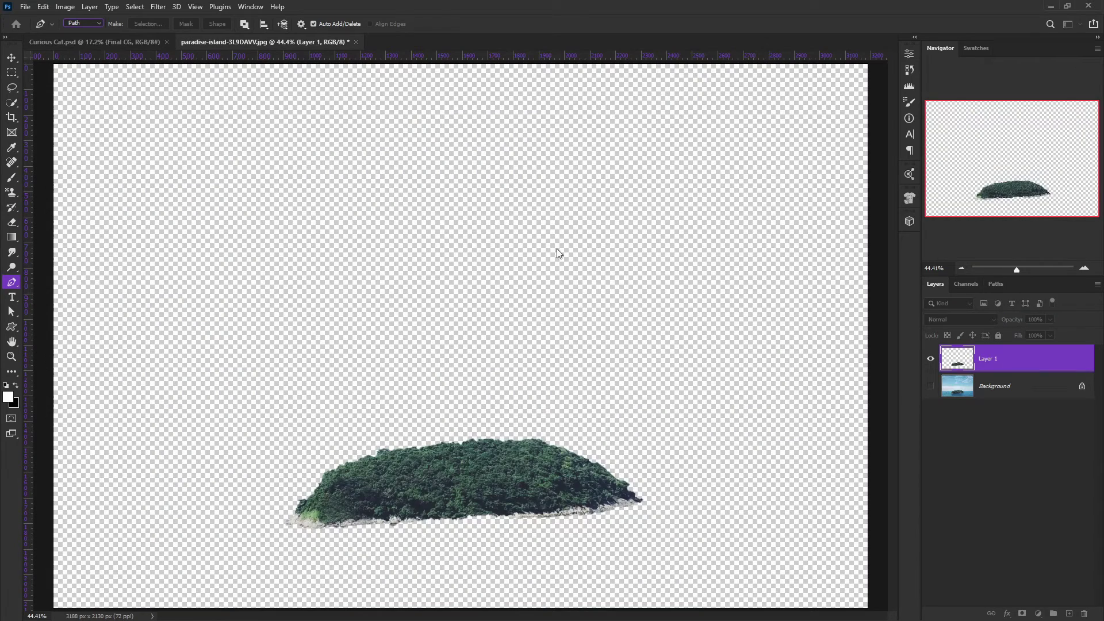
click(356, 42)
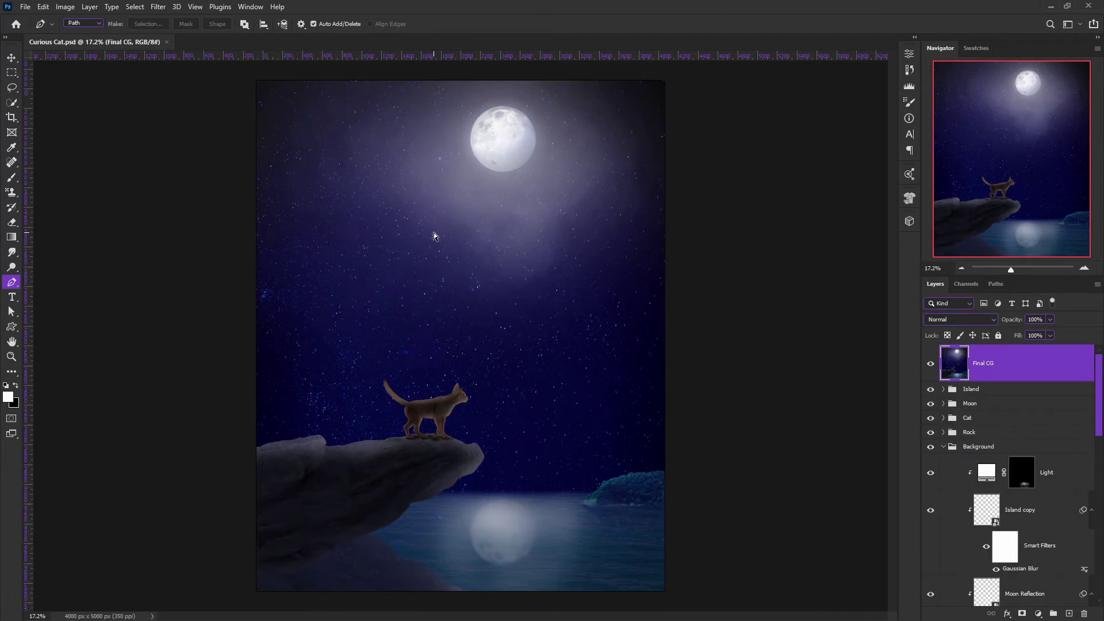
scroll(434, 236, up, 1)
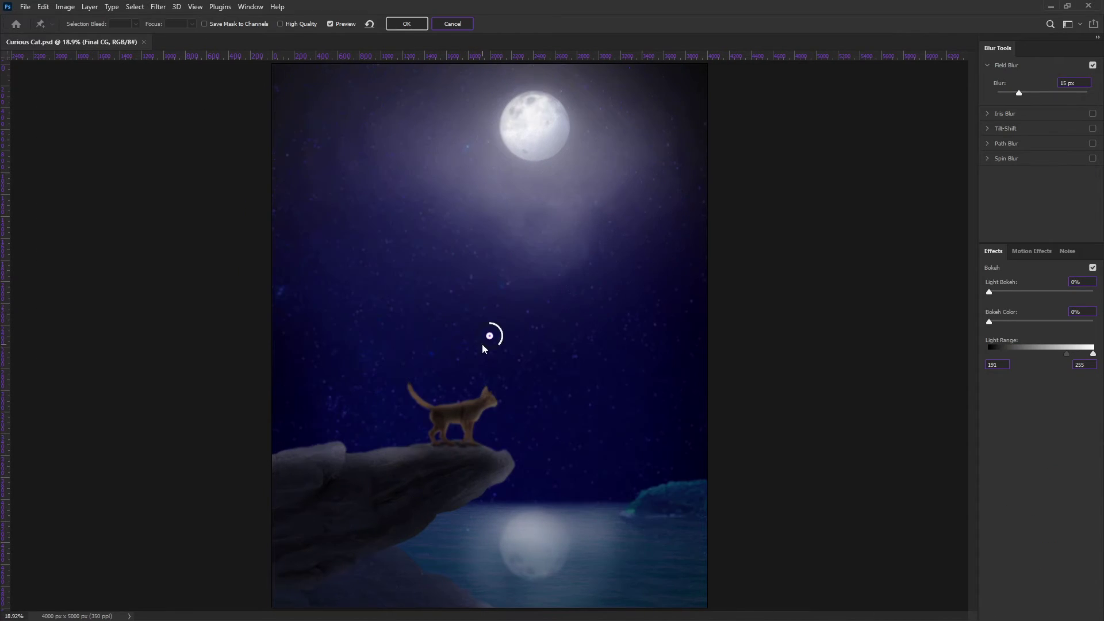
Step: Place Field Blur points on the cat, lower scene (10 px, 15 px) and rock edge
drag(492, 333, 458, 435)
click(623, 582)
drag(623, 569, 636, 581)
click(669, 490)
drag(682, 491, 681, 495)
click(544, 444)
mouse_move(545, 445)
mouse_down()
mouse_move(502, 466)
mouse_move(522, 185)
mouse_up()
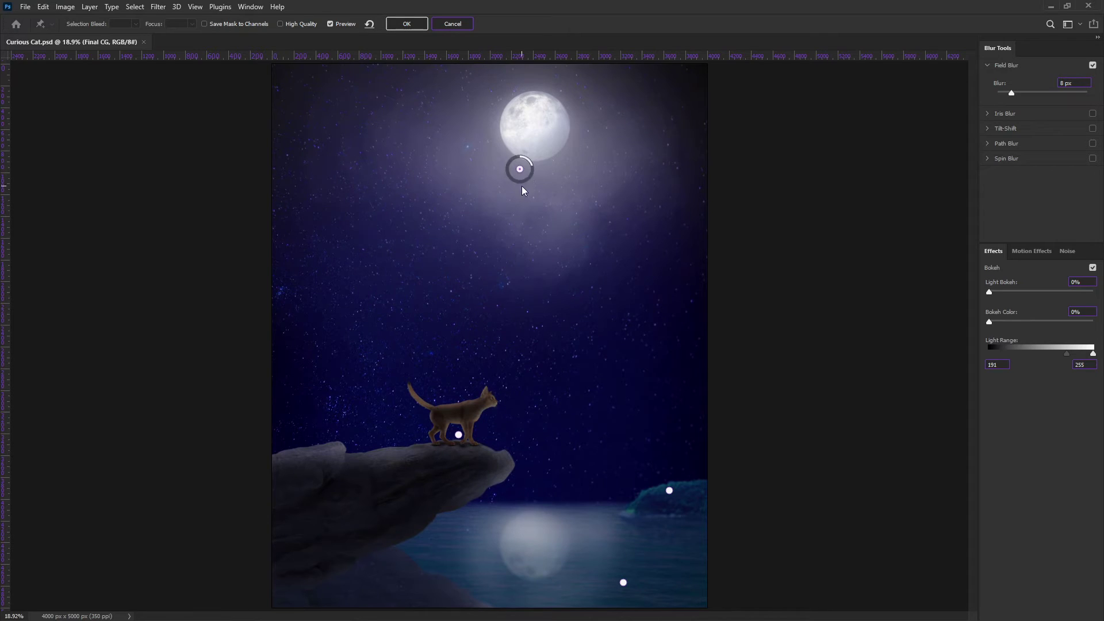
mouse_move(623, 582)
mouse_down()
mouse_move(453, 268)
mouse_move(387, 279)
mouse_up()
Step: Add blur points over the water, near the island, and on the cliff at 6 px and 7 px
click(666, 567)
click(604, 508)
drag(666, 567, 649, 564)
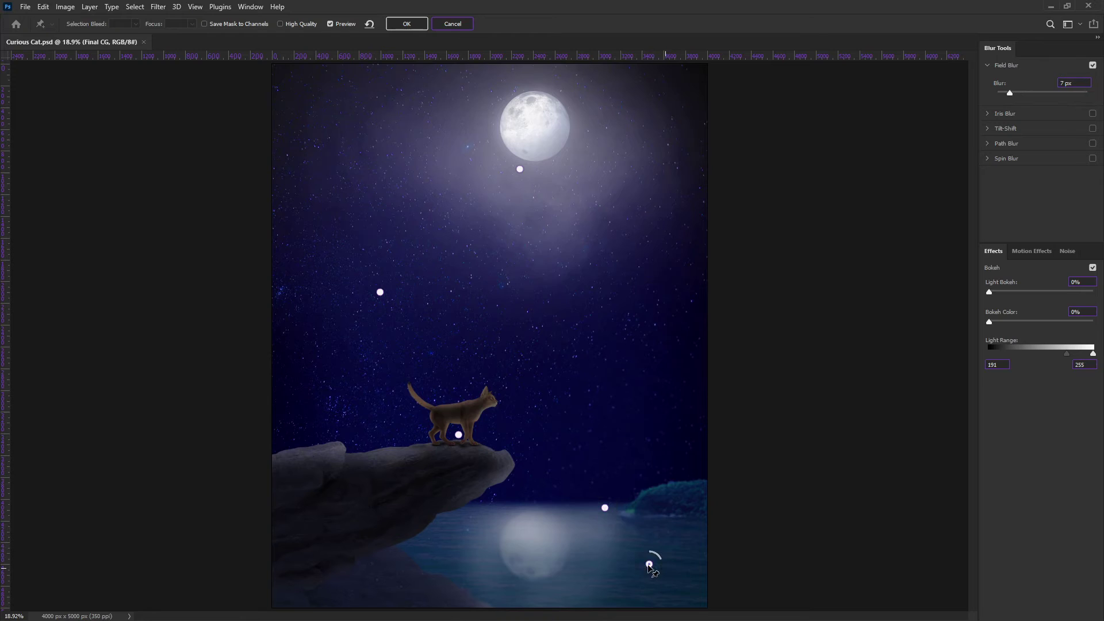
click(325, 458)
mouse_move(338, 457)
mouse_down()
mouse_move(360, 461)
mouse_move(307, 493)
mouse_up()
click(376, 457)
drag(376, 457, 379, 473)
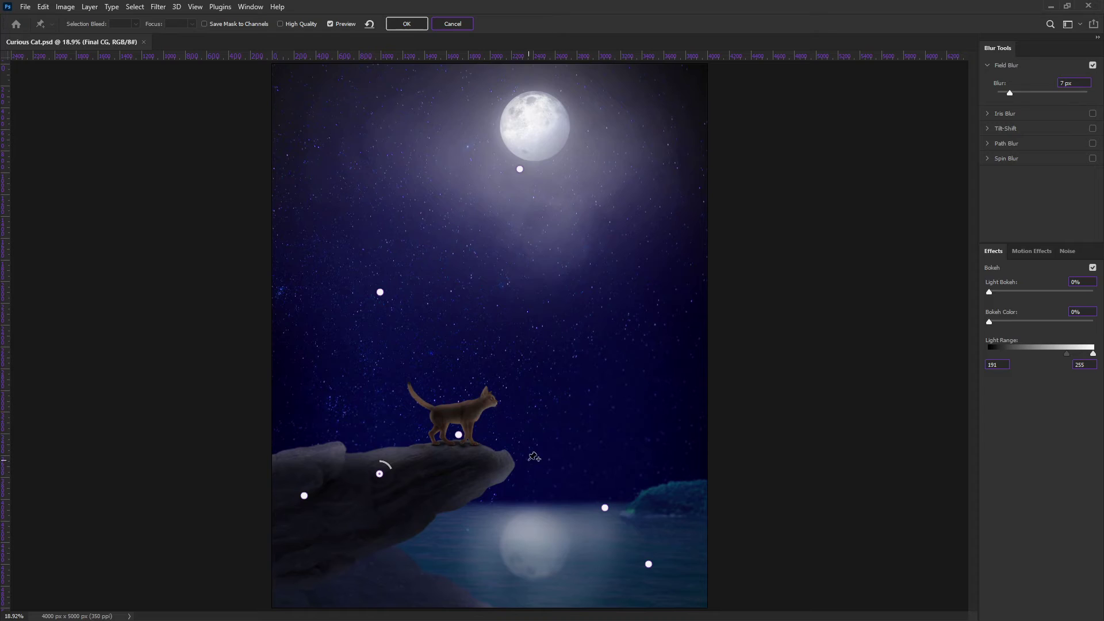
Step: Check the upper-left and moon blur points, compare without preview, and leave the blur workspace
click(380, 292)
scroll(592, 229, down, 2)
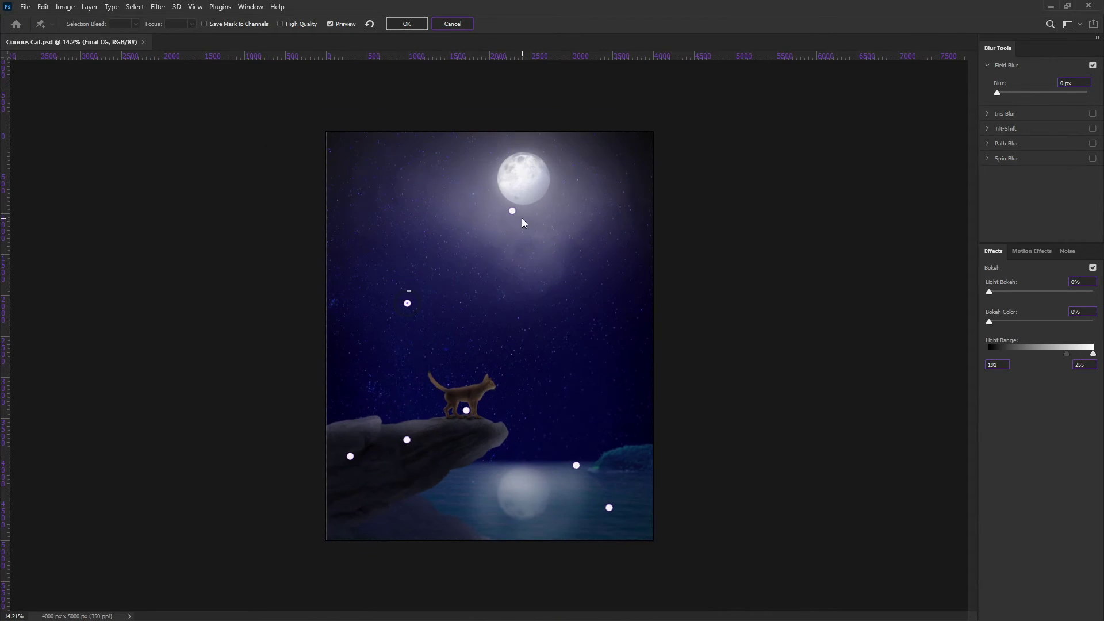
click(512, 210)
click(339, 25)
key(Return)
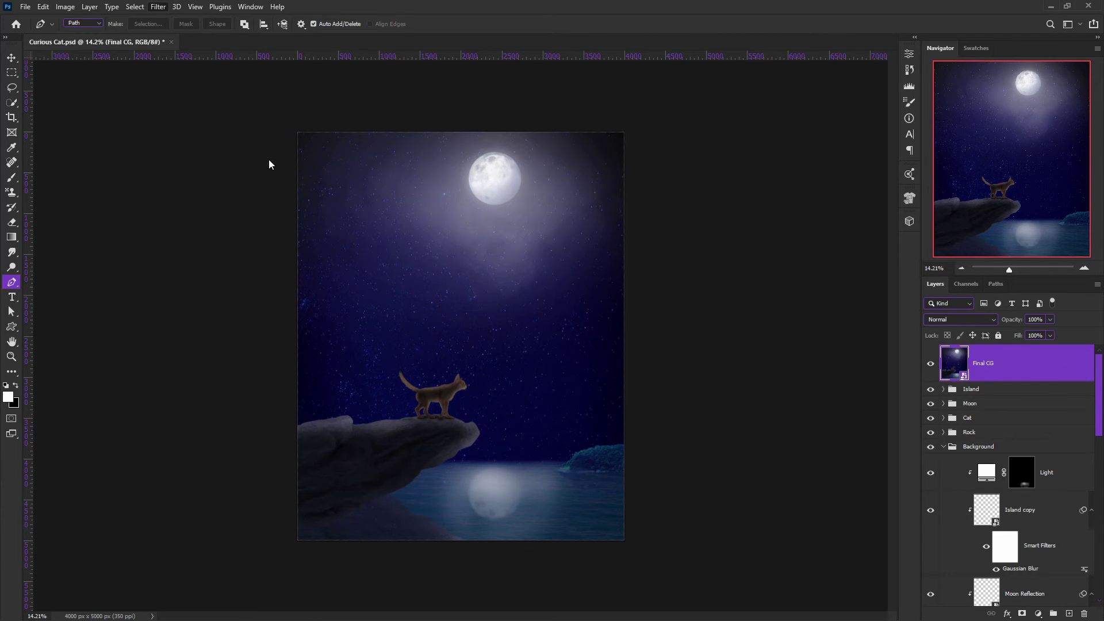
Step: Place Field Blur points on the cat, the rock, and the water at 12 px
scroll(436, 372, up, 5)
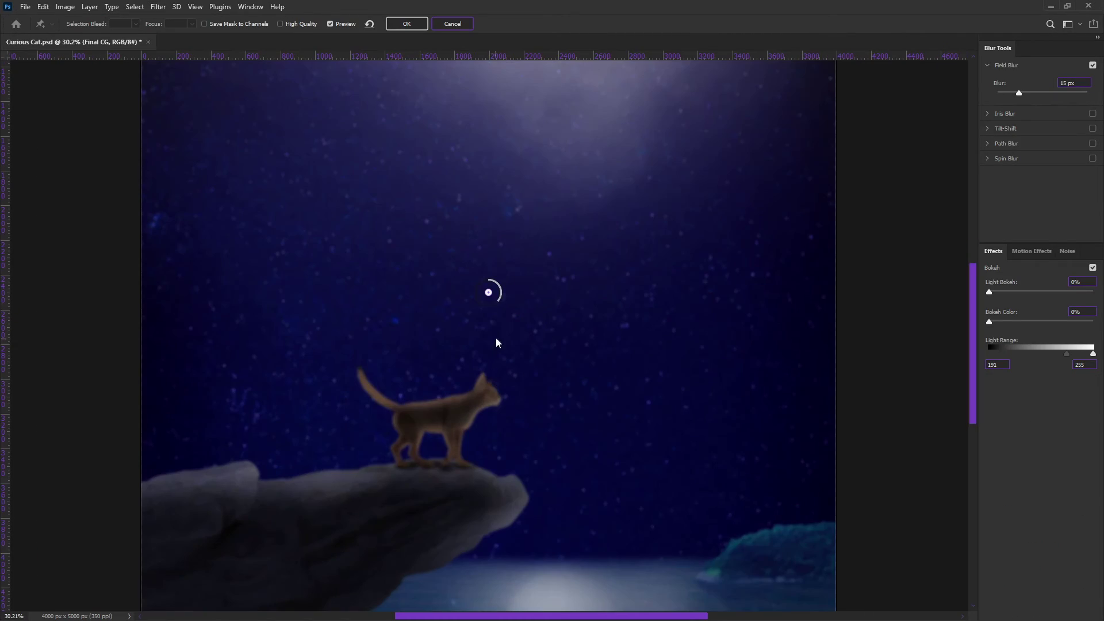
drag(491, 292, 456, 419)
click(280, 535)
scroll(280, 535, down, 3)
click(666, 506)
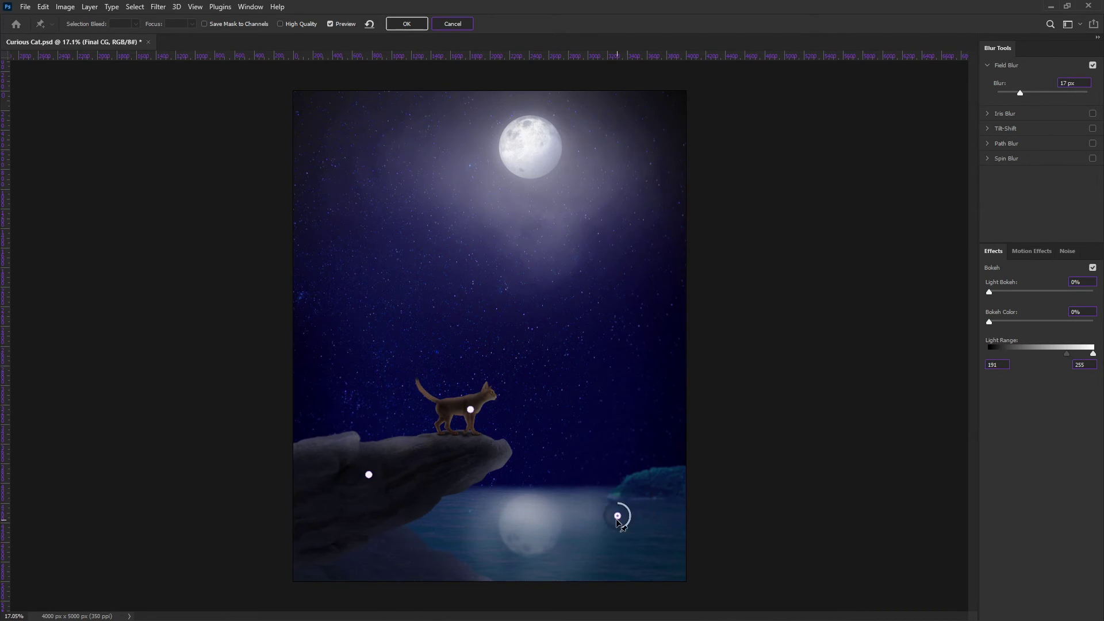
mouse_move(666, 506)
mouse_down()
mouse_move(597, 520)
mouse_move(611, 525)
mouse_up()
Step: Add and adjust blur points in the sky and near the moon
click(553, 388)
click(407, 179)
mouse_move(419, 189)
mouse_down()
mouse_move(374, 191)
mouse_move(348, 236)
mouse_move(361, 227)
mouse_up()
click(537, 150)
mouse_move(537, 151)
mouse_down()
mouse_move(517, 193)
mouse_move(516, 182)
mouse_up()
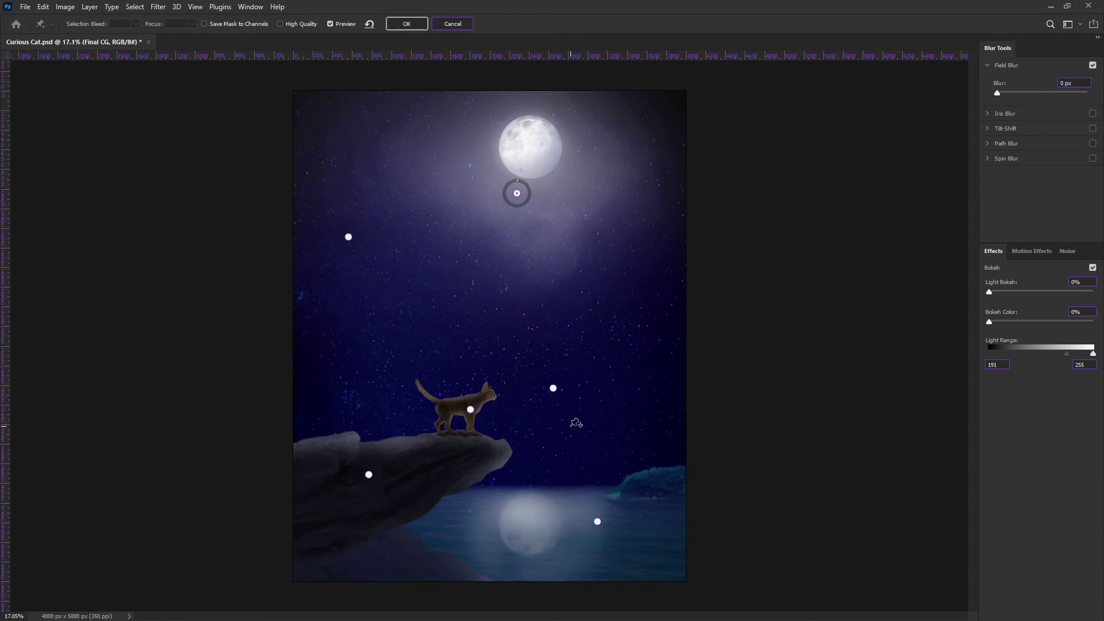
Step: Set the cat's feet to 7 px and the rock beside it to 0 px, then apply the blur
drag(368, 474, 335, 480)
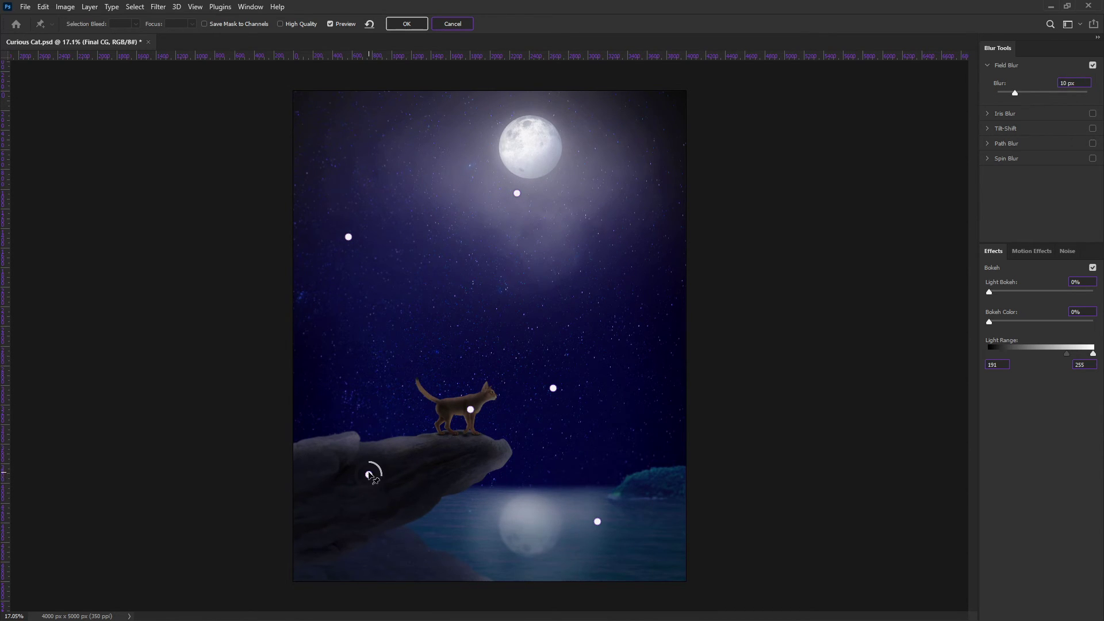
click(446, 431)
drag(455, 425, 453, 427)
scroll(448, 431, up, 3)
click(319, 480)
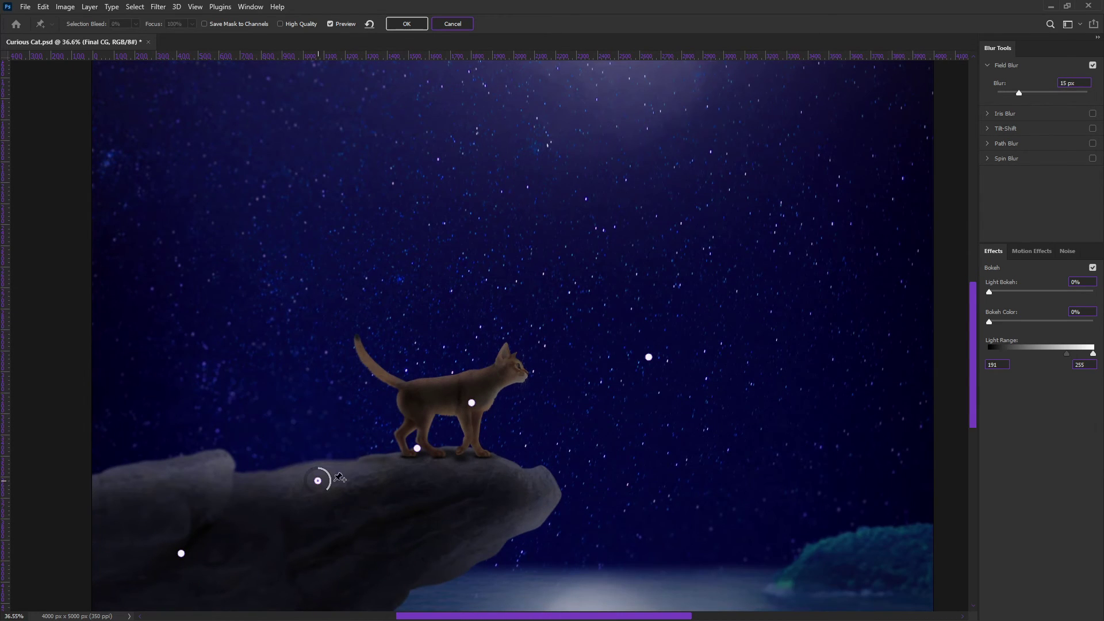
drag(321, 472, 316, 463)
key(ctrl+0)
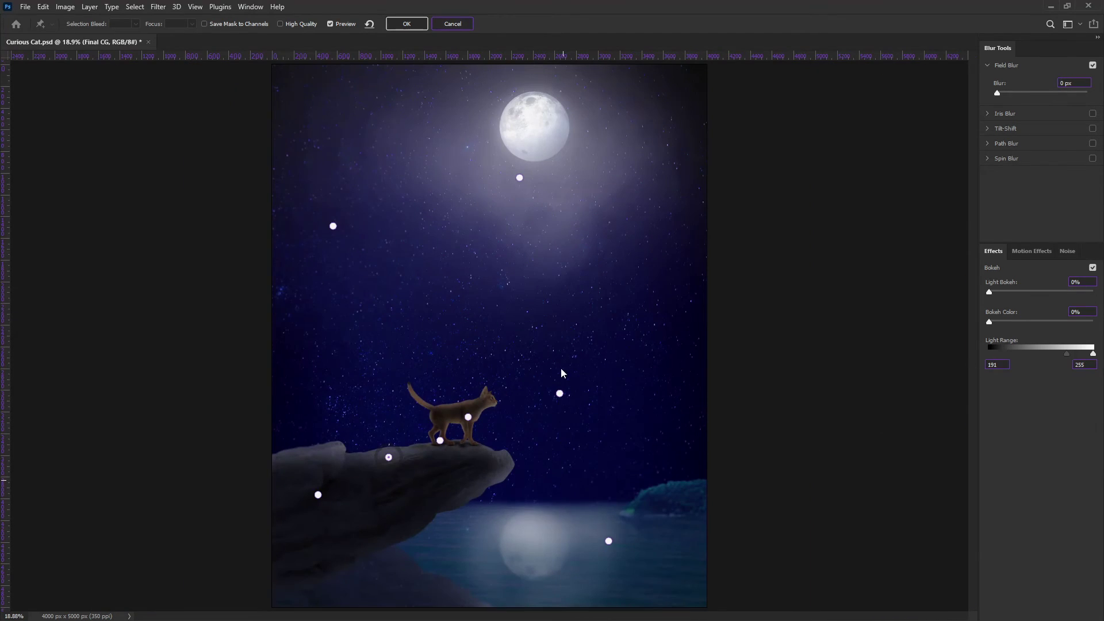
key(Return)
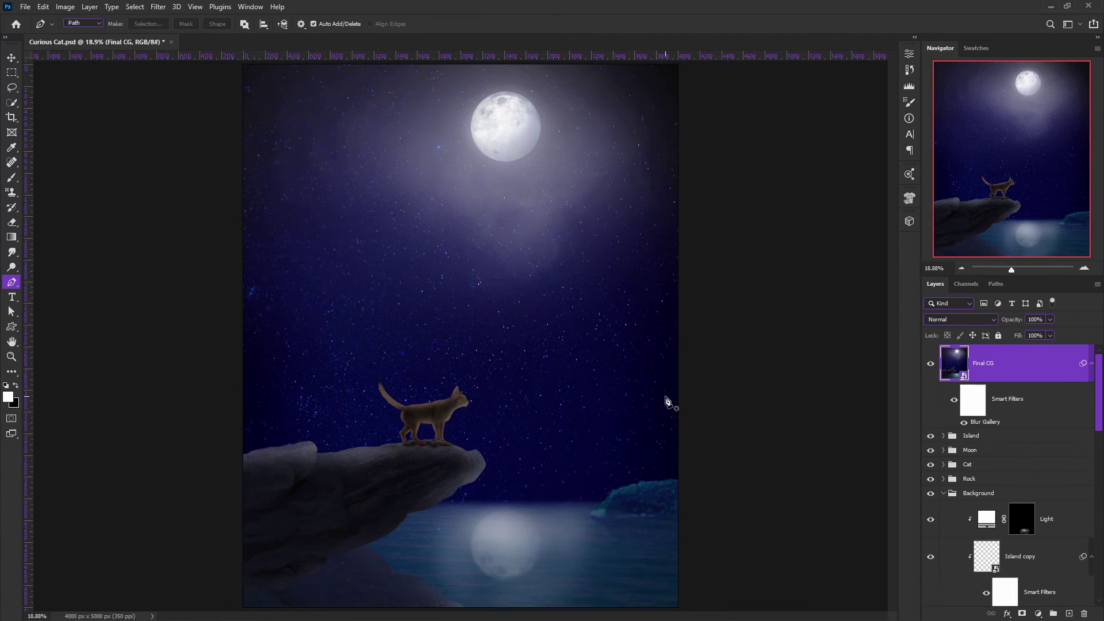
Step: Toggle the Blur Gallery smart filter off and back on to compare, then save
click(963, 424)
click(961, 423)
key(ctrl+s)
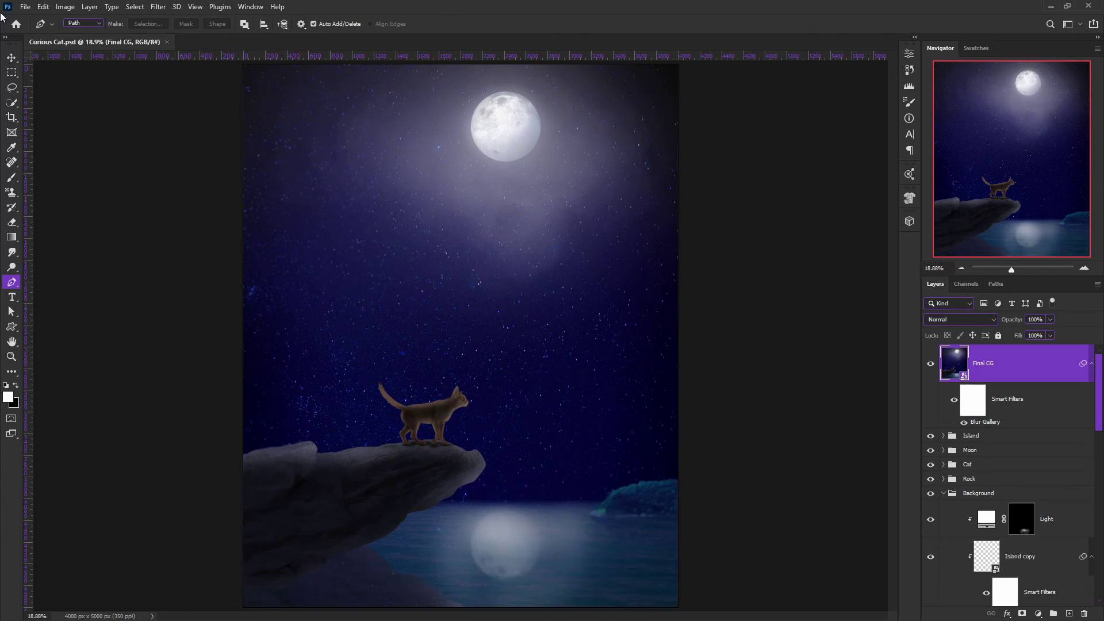